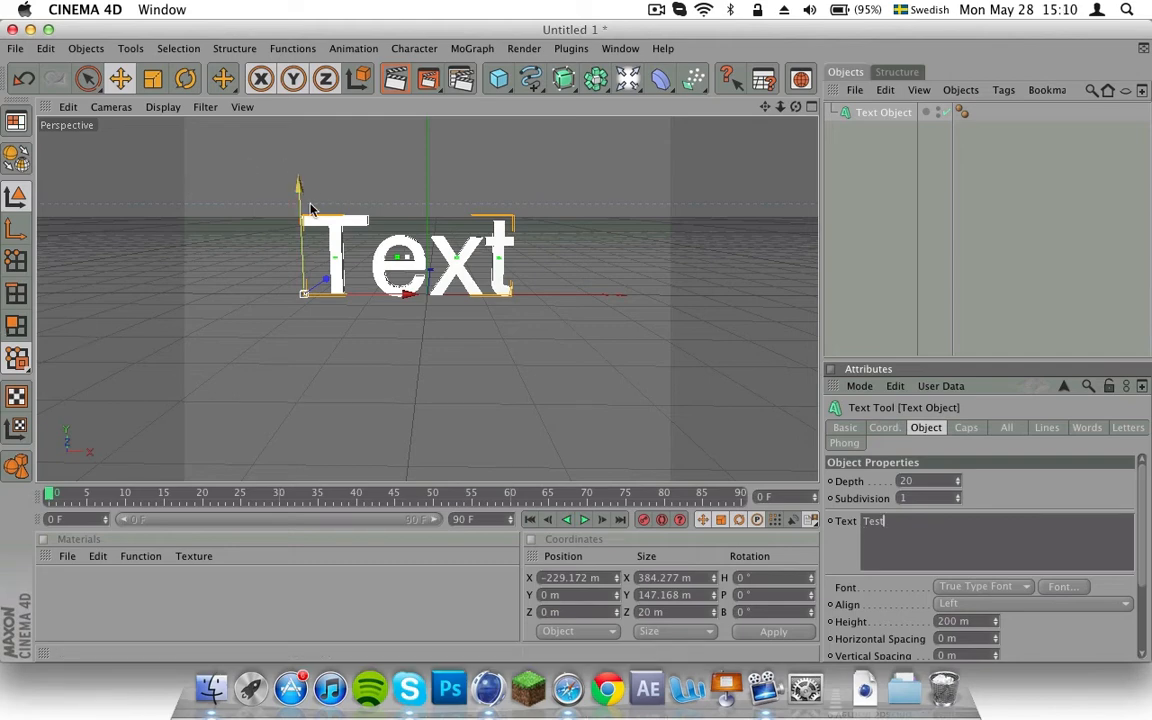
Set the text object's font to the BatmanForeverAlternate family, found by searching the fonts for "batman".
click(1062, 588)
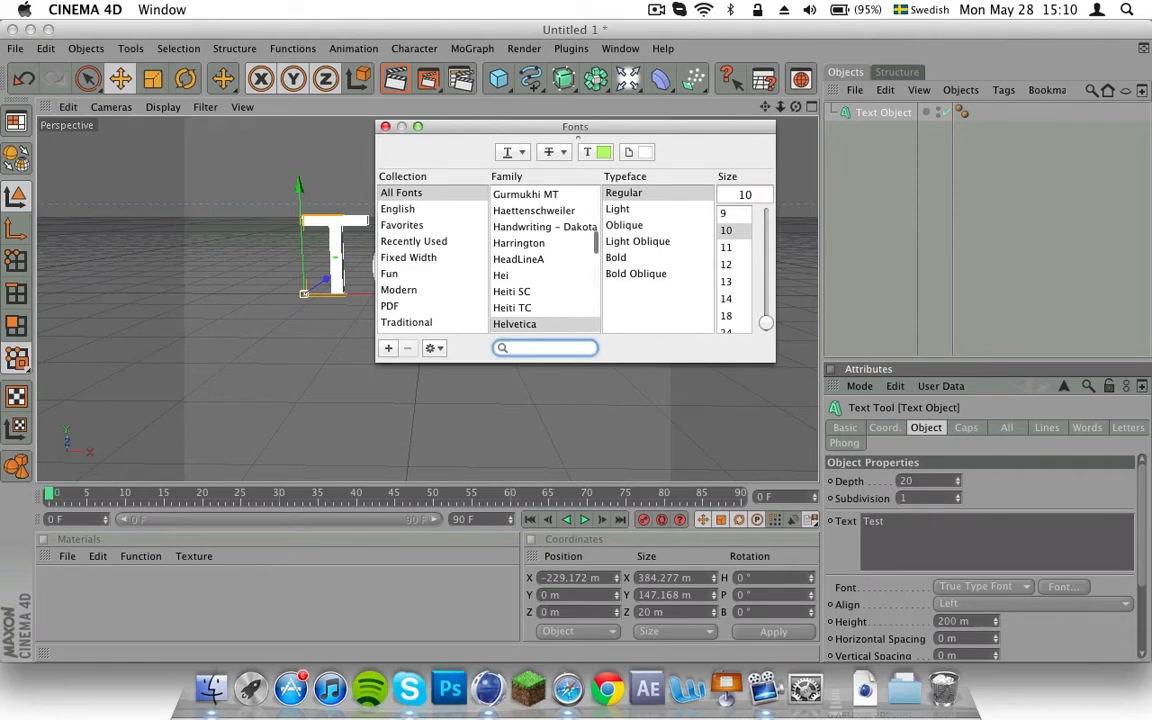
text(batman)
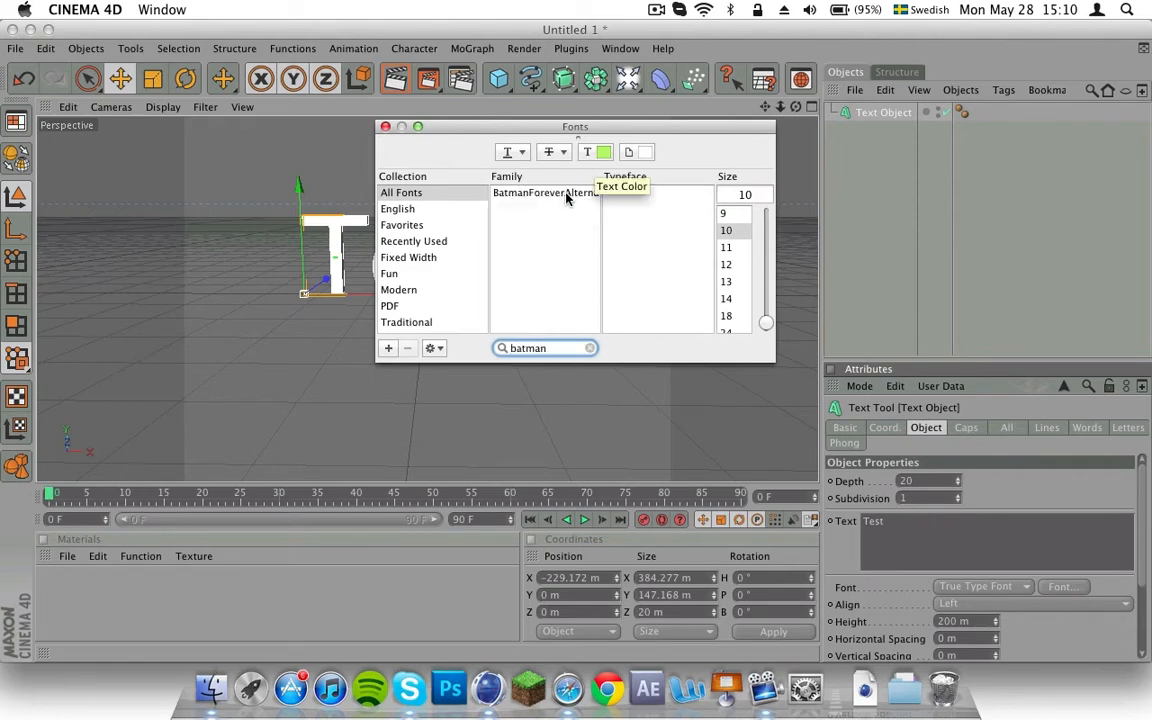
click(522, 192)
click(385, 127)
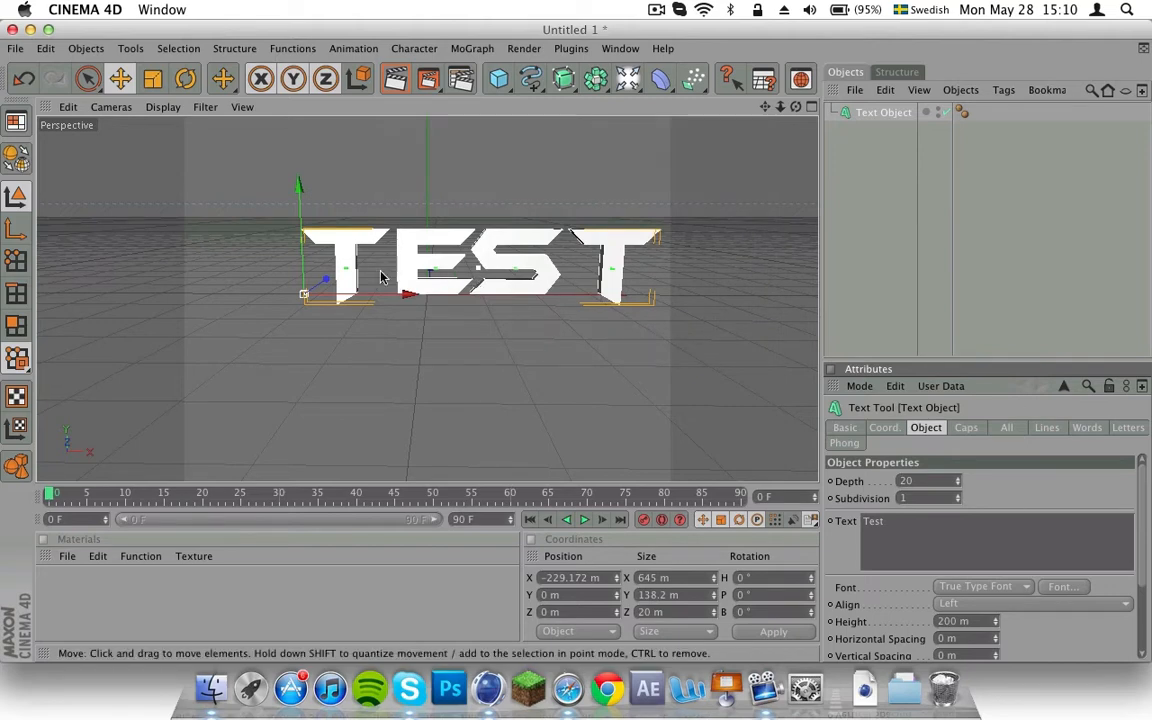
Move the text object to about X -314 m and raise it to about Y 108 m.
drag(422, 297, 376, 296)
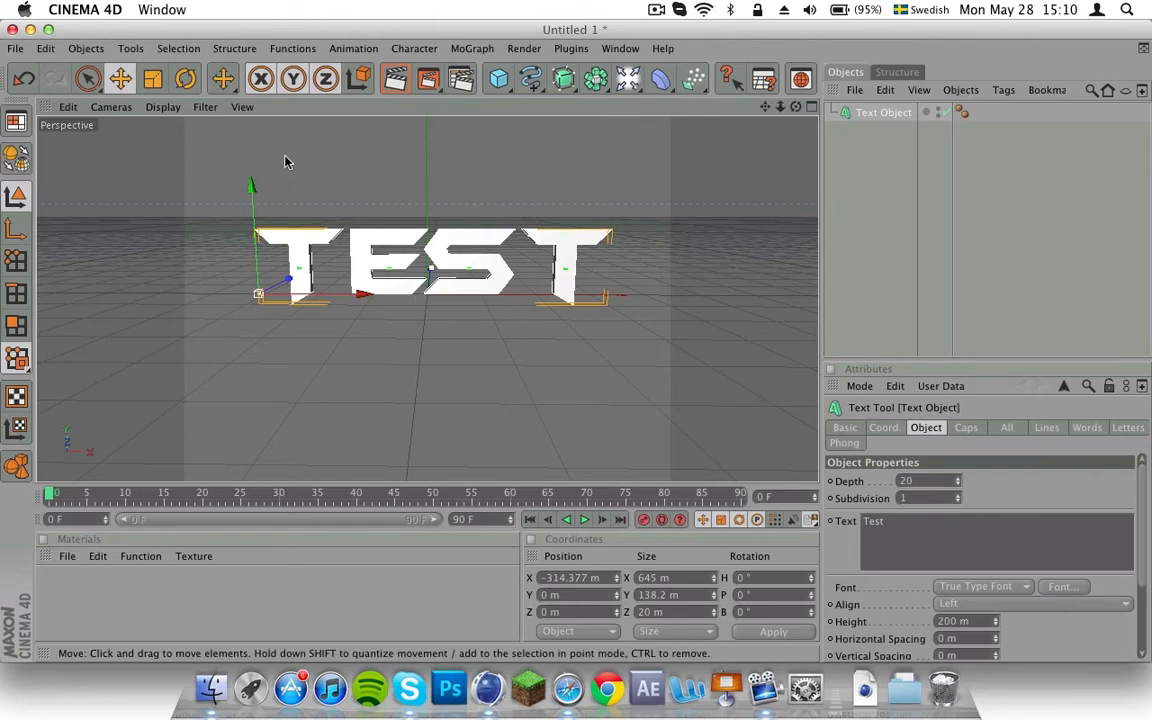
drag(245, 190, 245, 130)
key(F11)
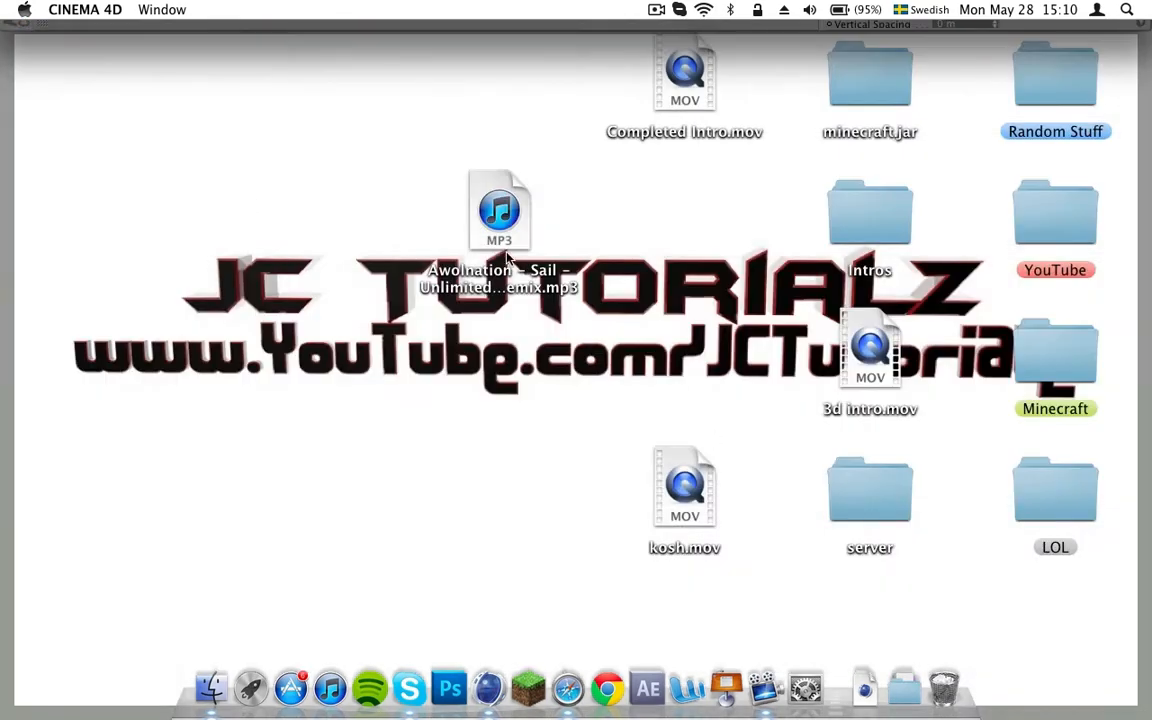
click(920, 278)
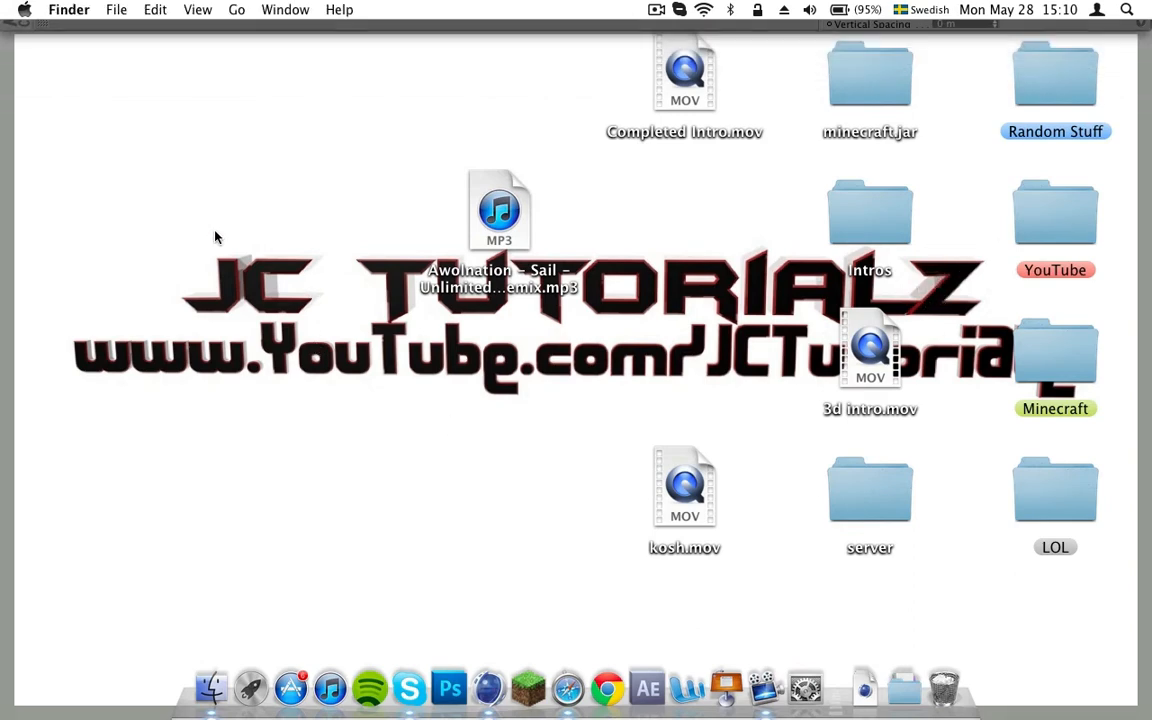
key(F3)
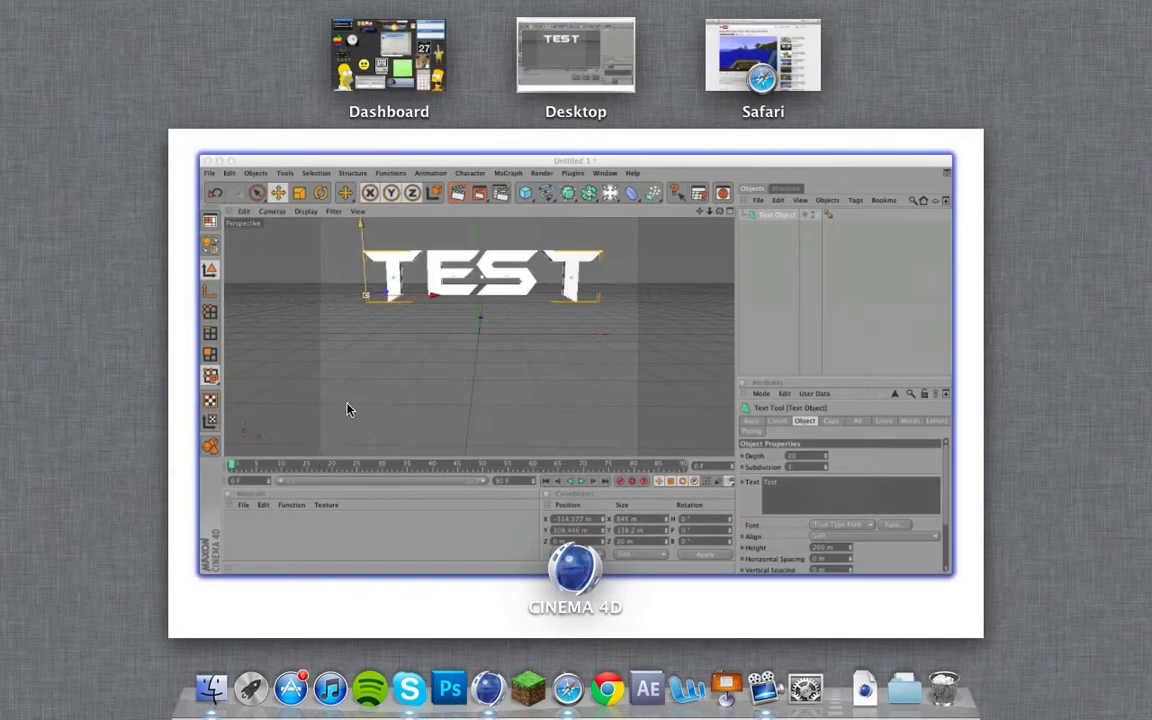
click(350, 406)
Replace the text object's wording with "JC Tutorialz".
drag(946, 526, 738, 510)
text(JC Tutorialz)
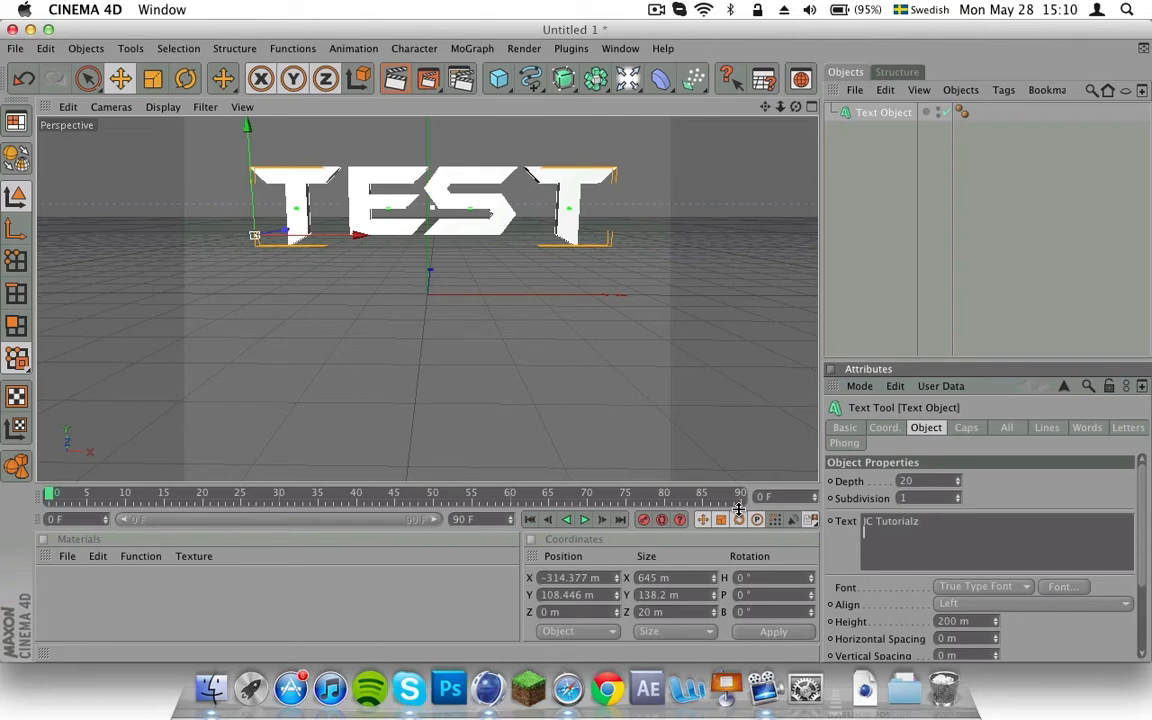
click(248, 297)
Center the longer text in the camera frame at about X -905 m and raise it to about Y 178 m.
scroll(248, 297, down, 4)
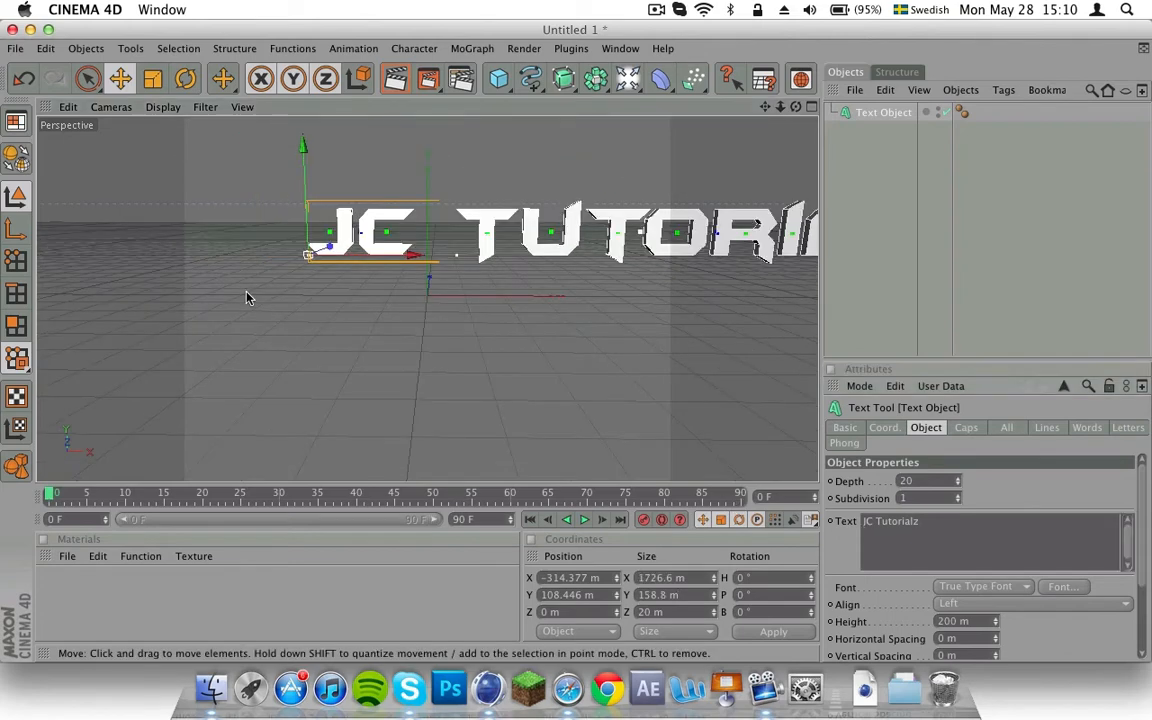
scroll(296, 296, down, 1)
drag(440, 266, 275, 267)
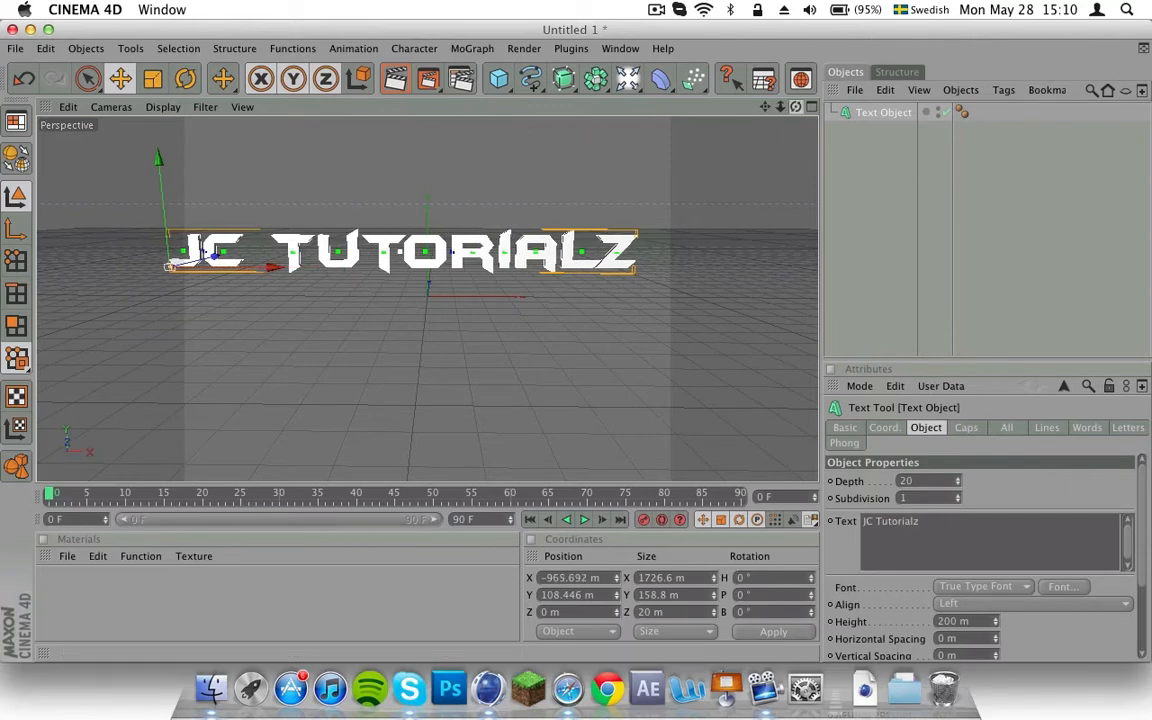
drag(795, 107, 795, 107)
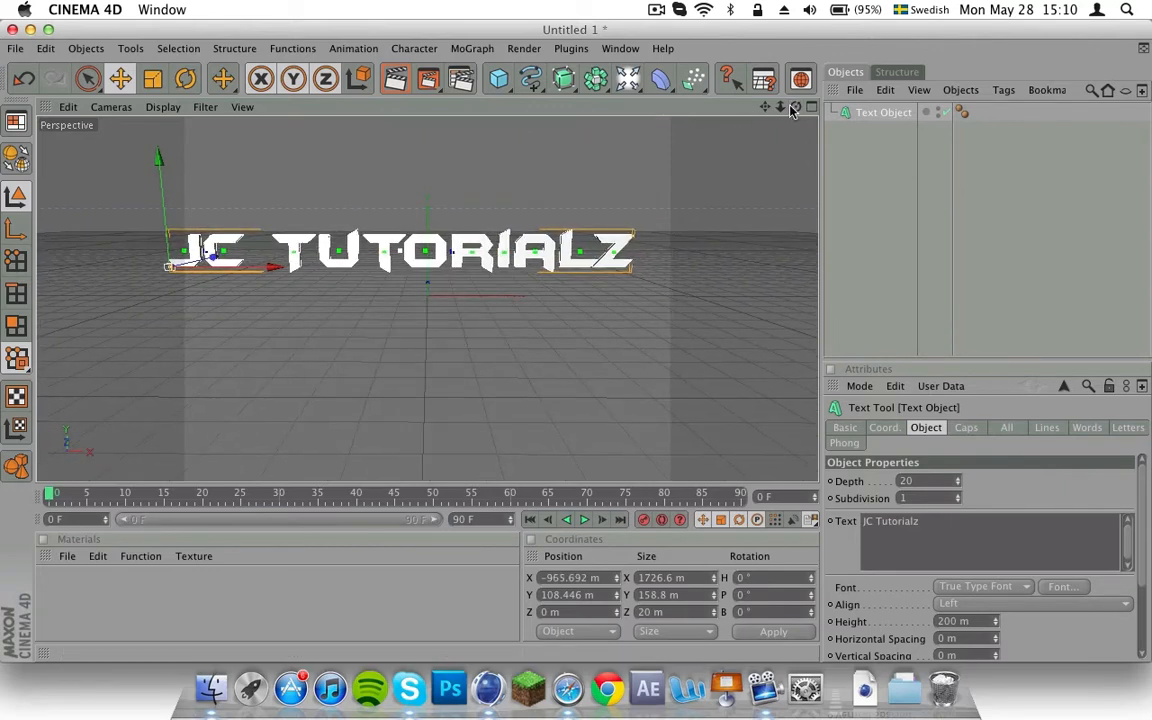
drag(275, 268, 291, 268)
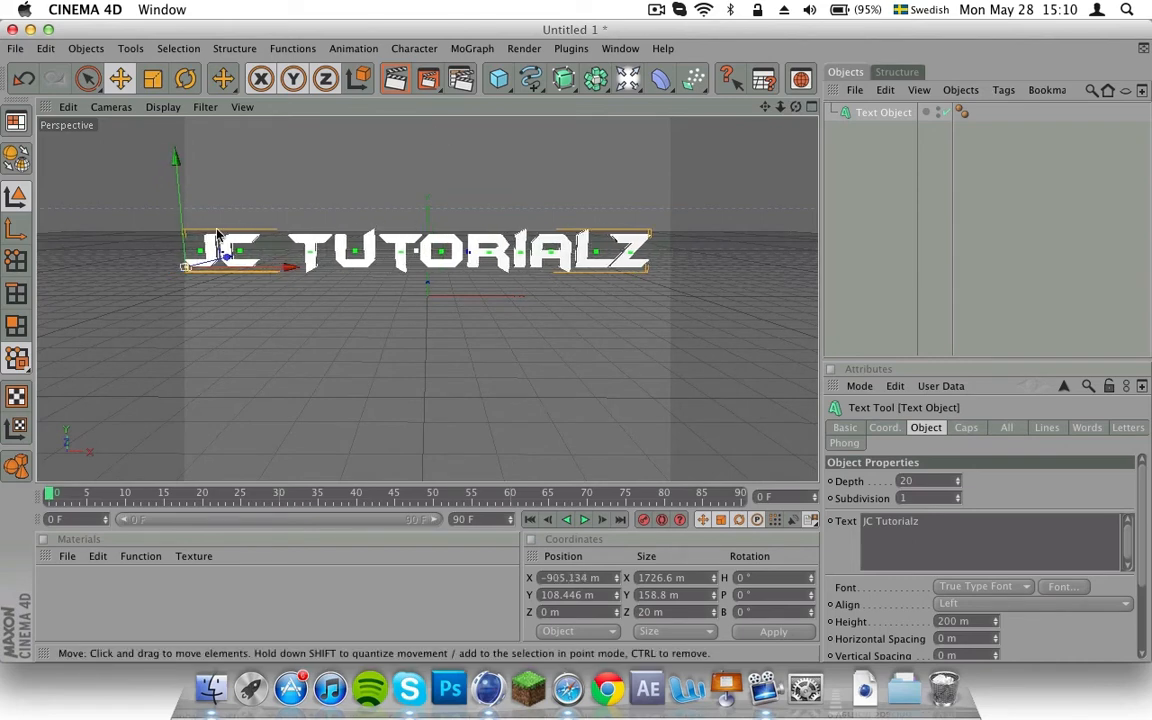
mouse_move(161, 161)
mouse_down()
mouse_move(163, 120)
mouse_move(163, 138)
mouse_up()
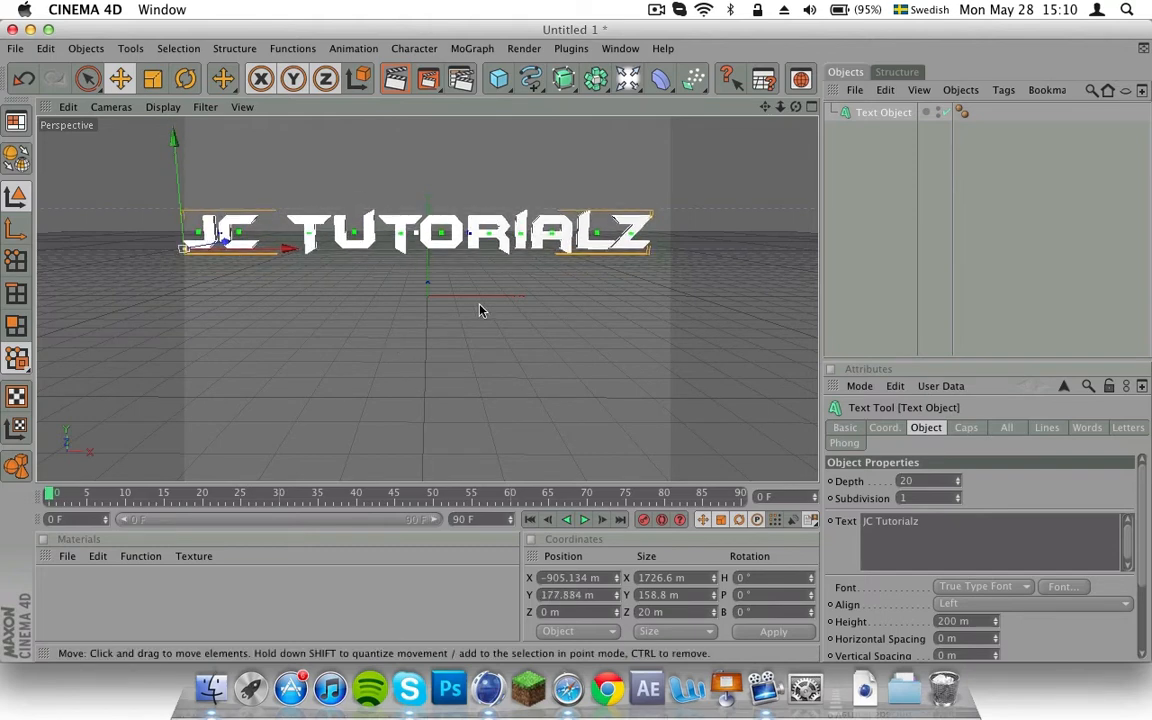
Create a new material and open it for editing.
click(136, 613)
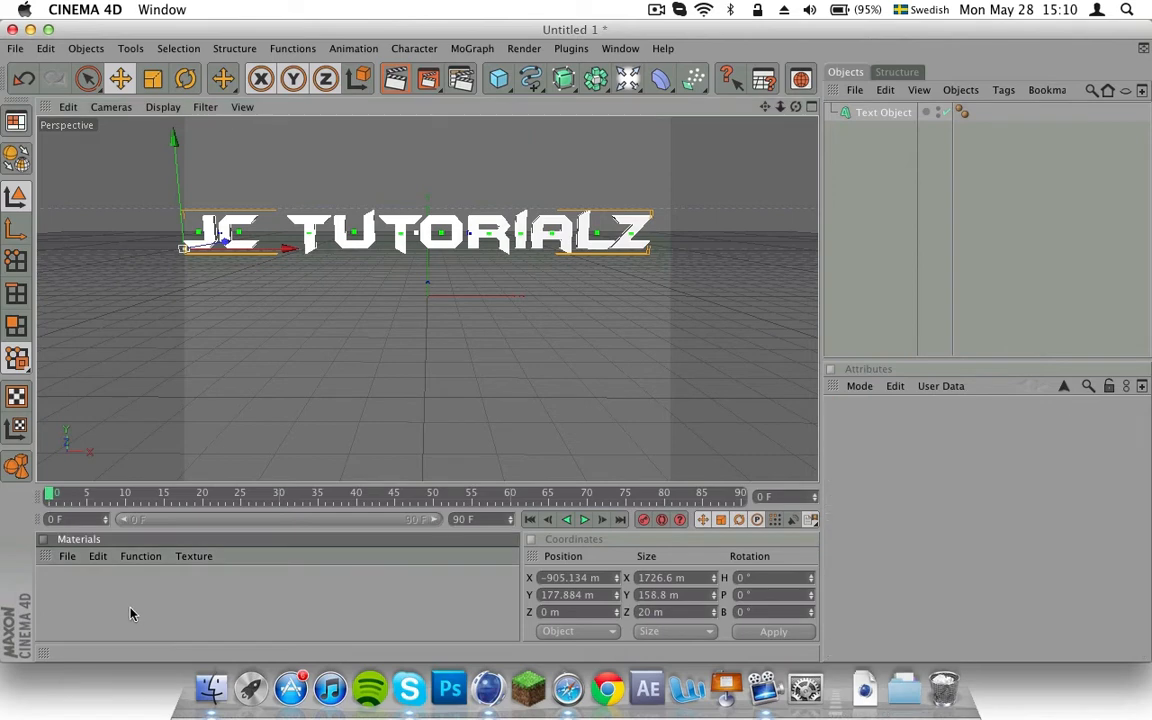
double_click(130, 613)
double_click(47, 598)
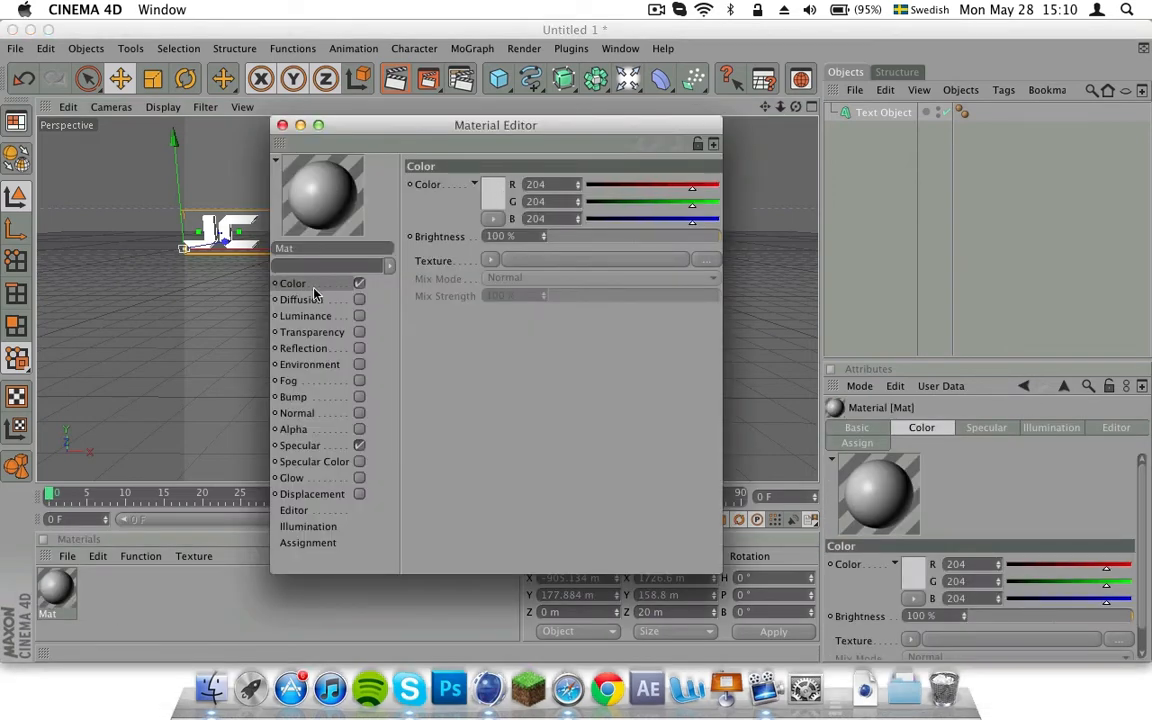
Set the material's color to cyan with RGB 0, 229, 233.
click(494, 196)
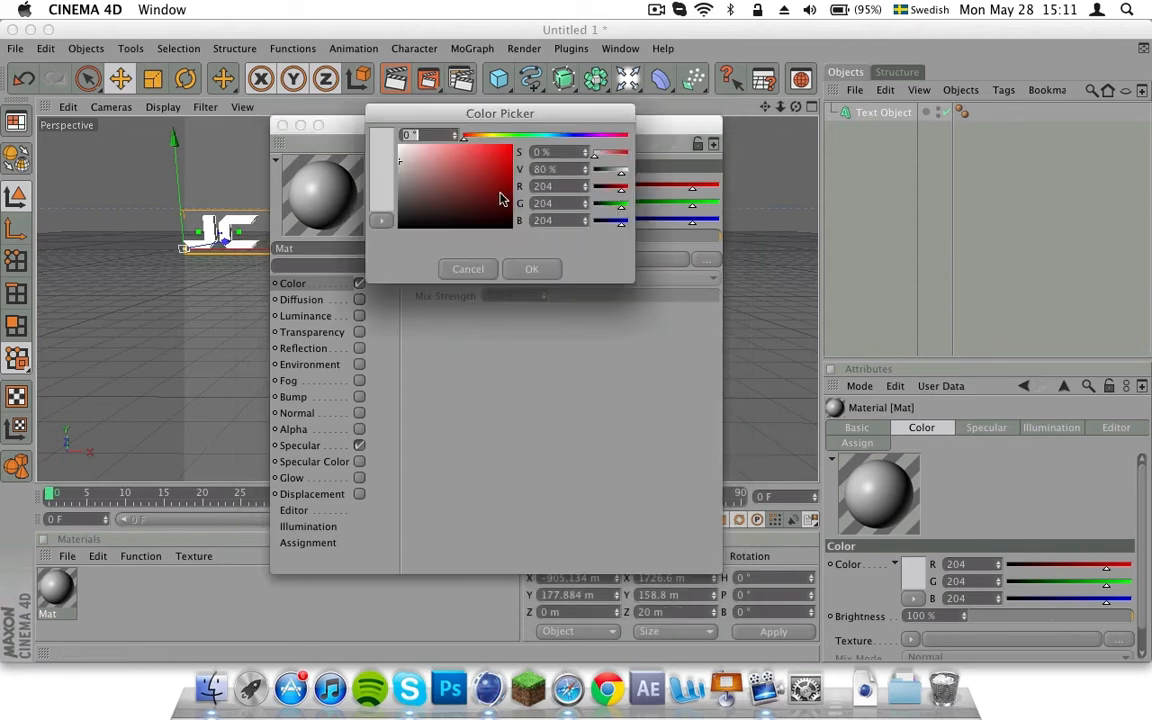
click(476, 268)
click(447, 176)
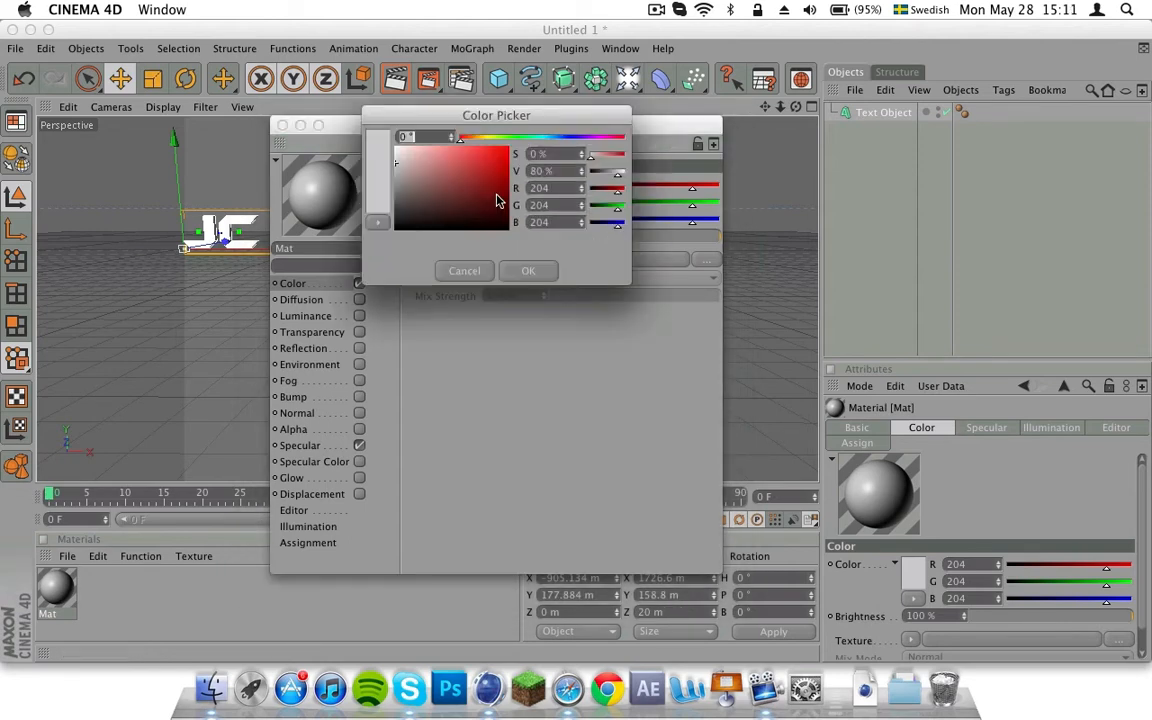
drag(450, 172, 512, 124)
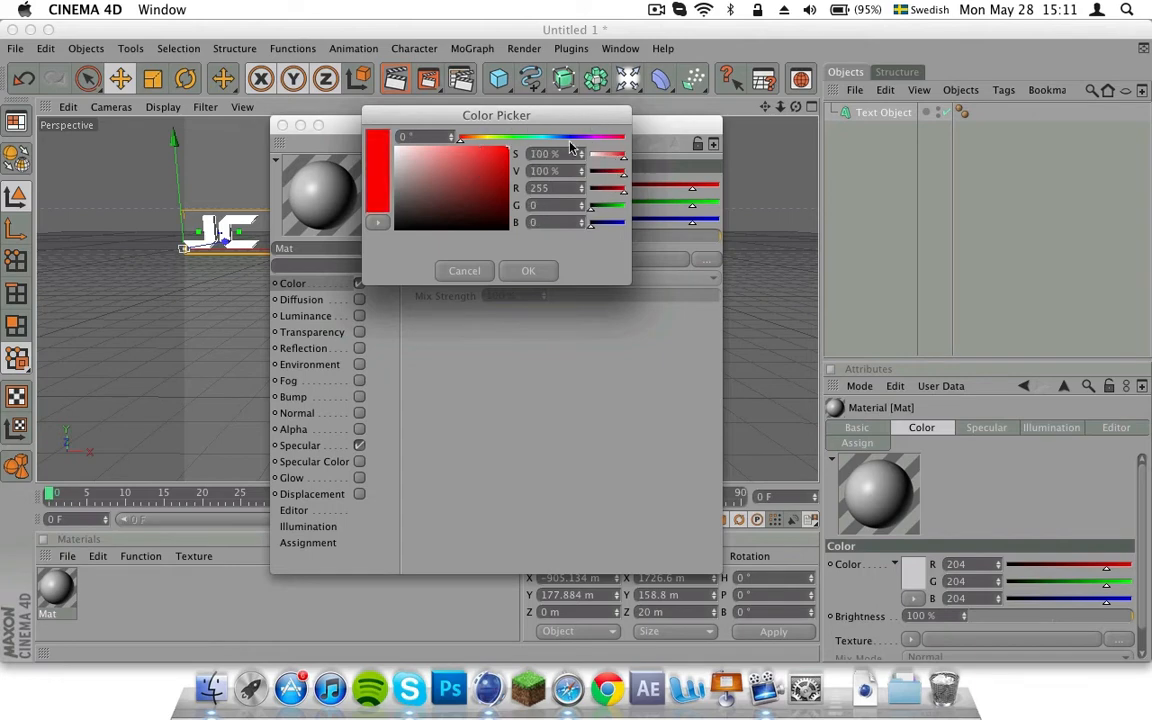
drag(571, 147, 539, 157)
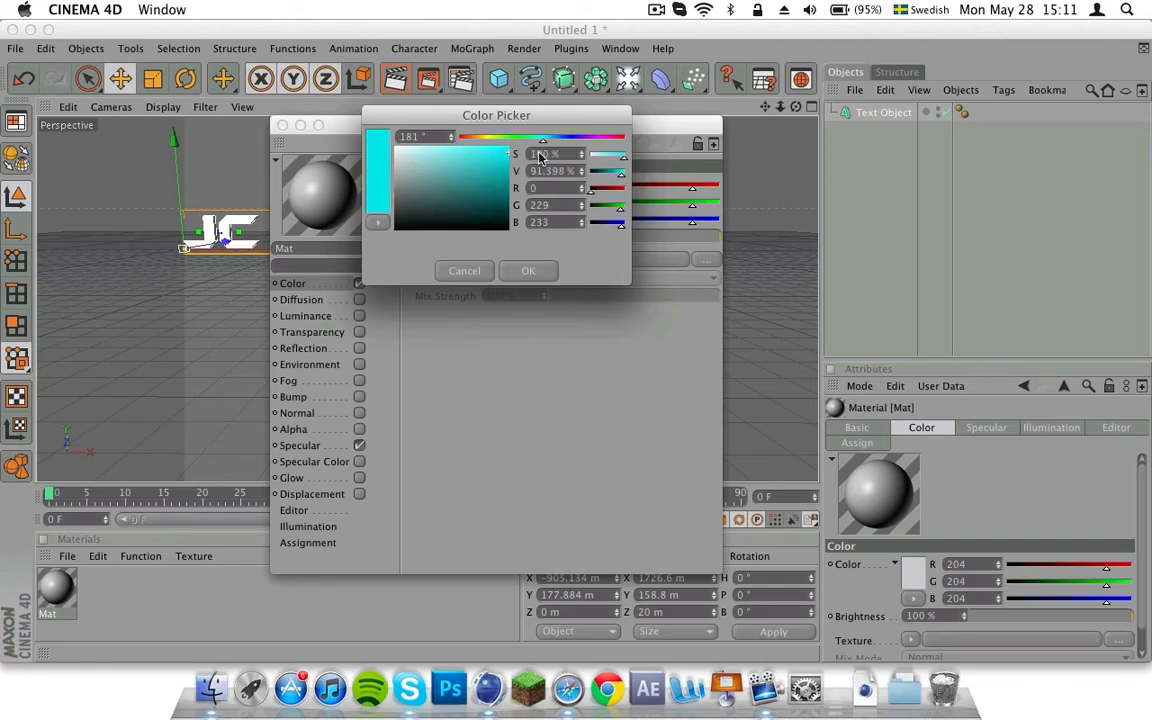
click(528, 271)
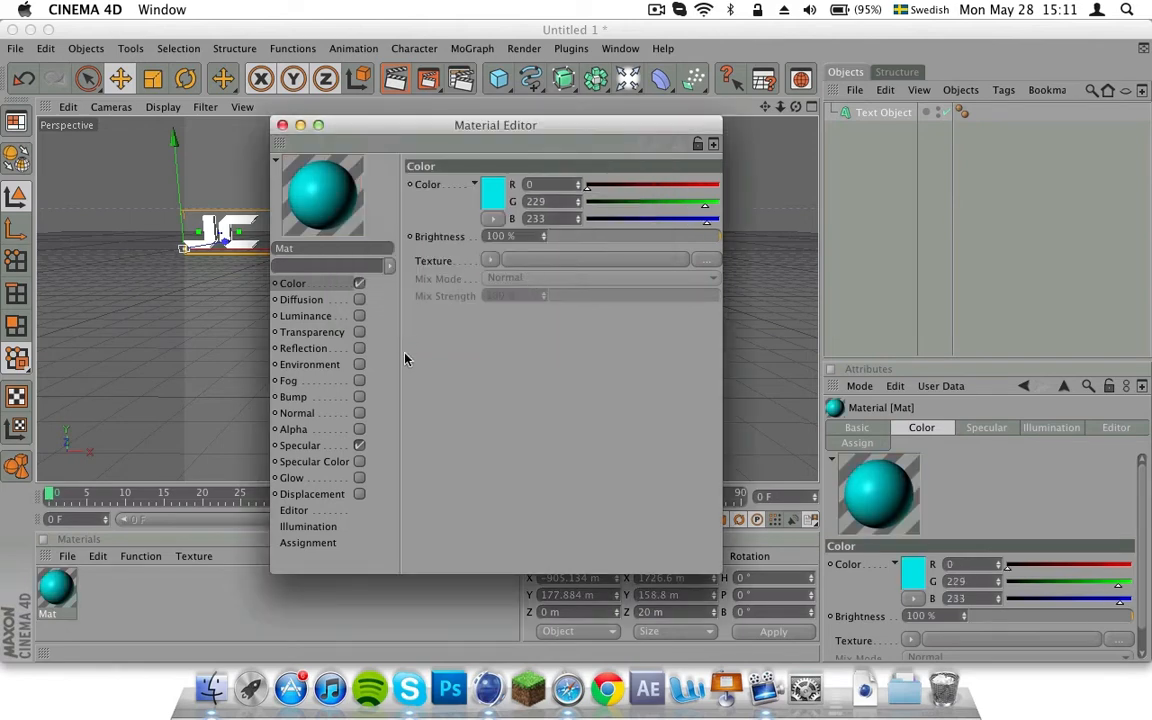
Enable reflection on the material with a Fresnel texture and close the material's editor.
click(317, 350)
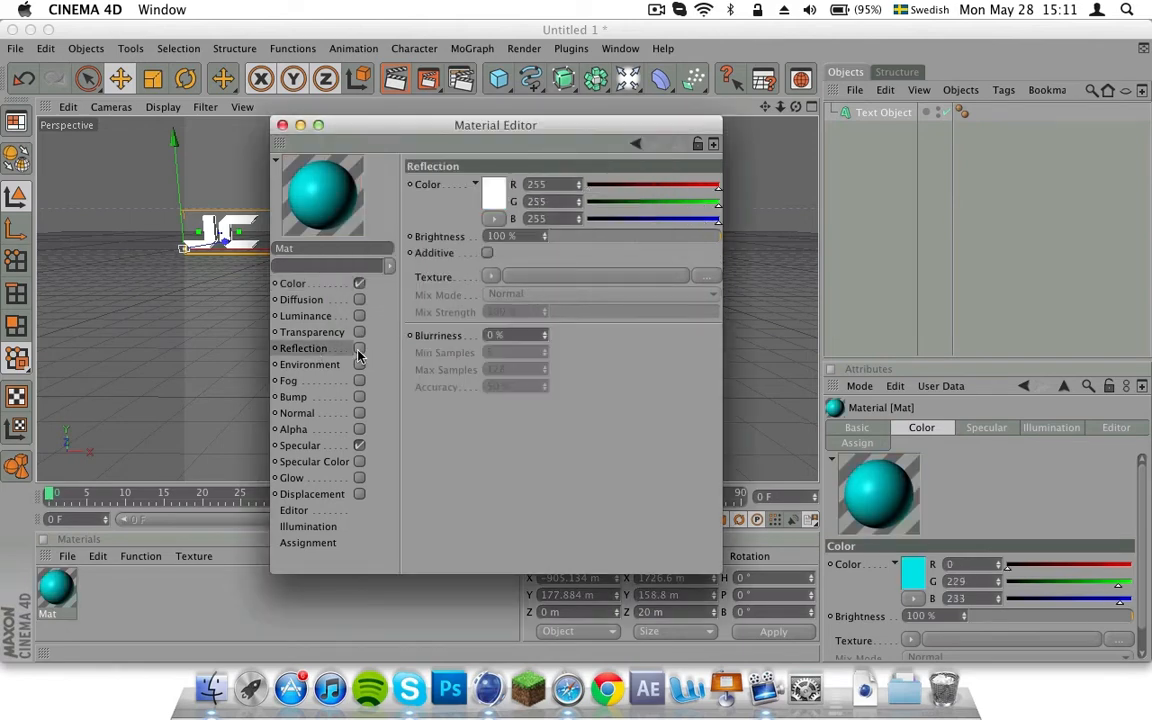
click(488, 278)
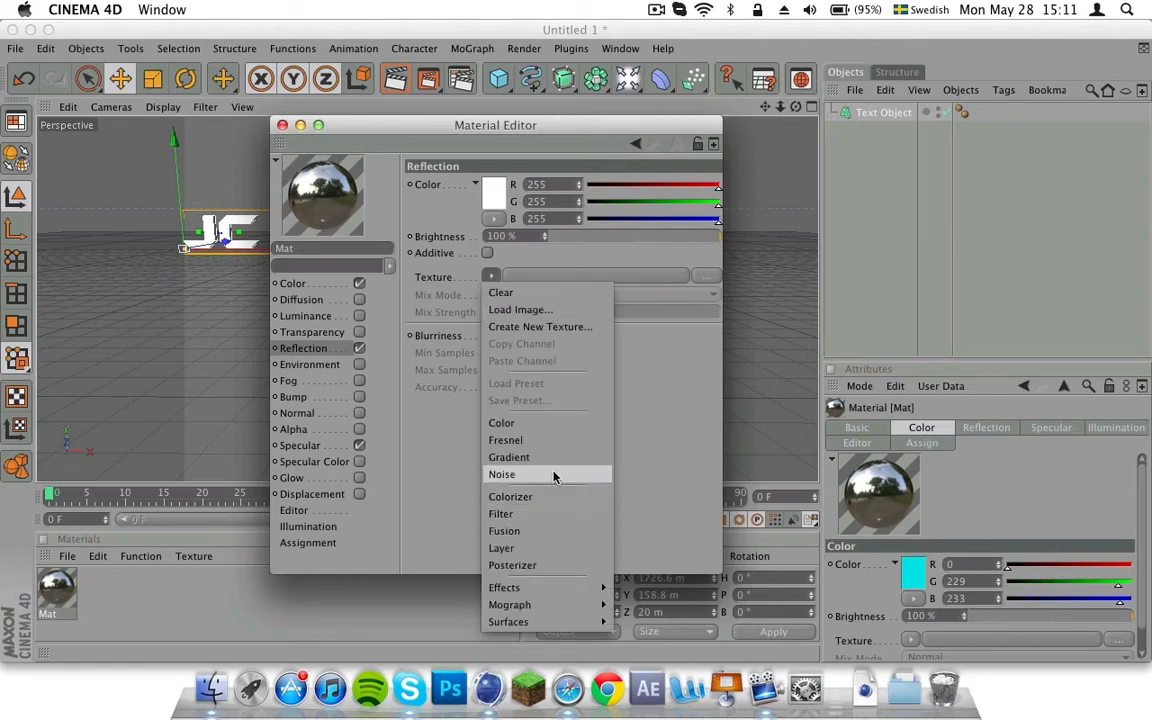
click(555, 440)
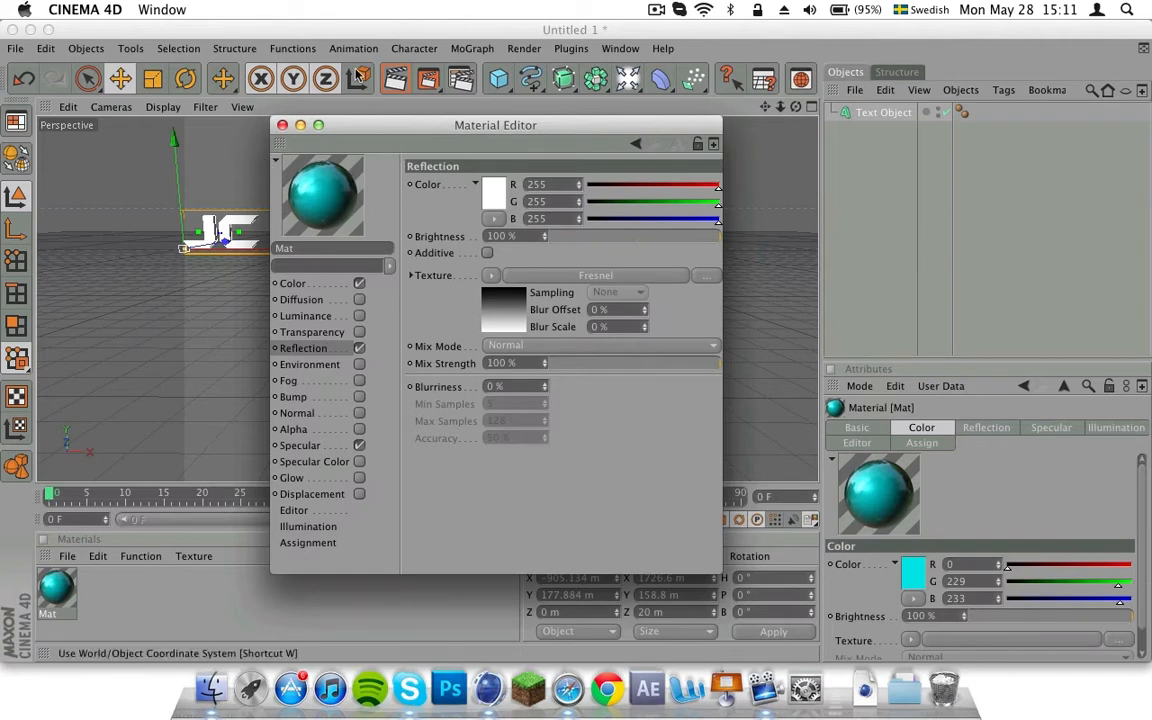
click(282, 125)
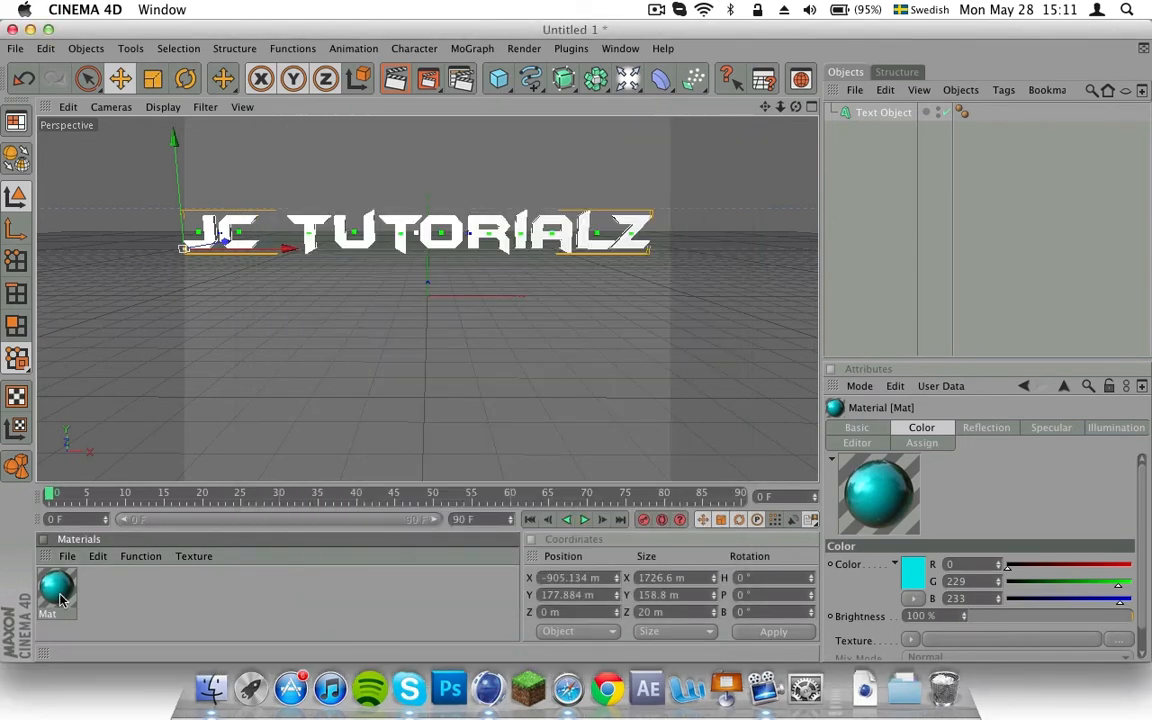
Apply the cyan material to the text object and render a preview of the perspective view.
drag(226, 283, 862, 113)
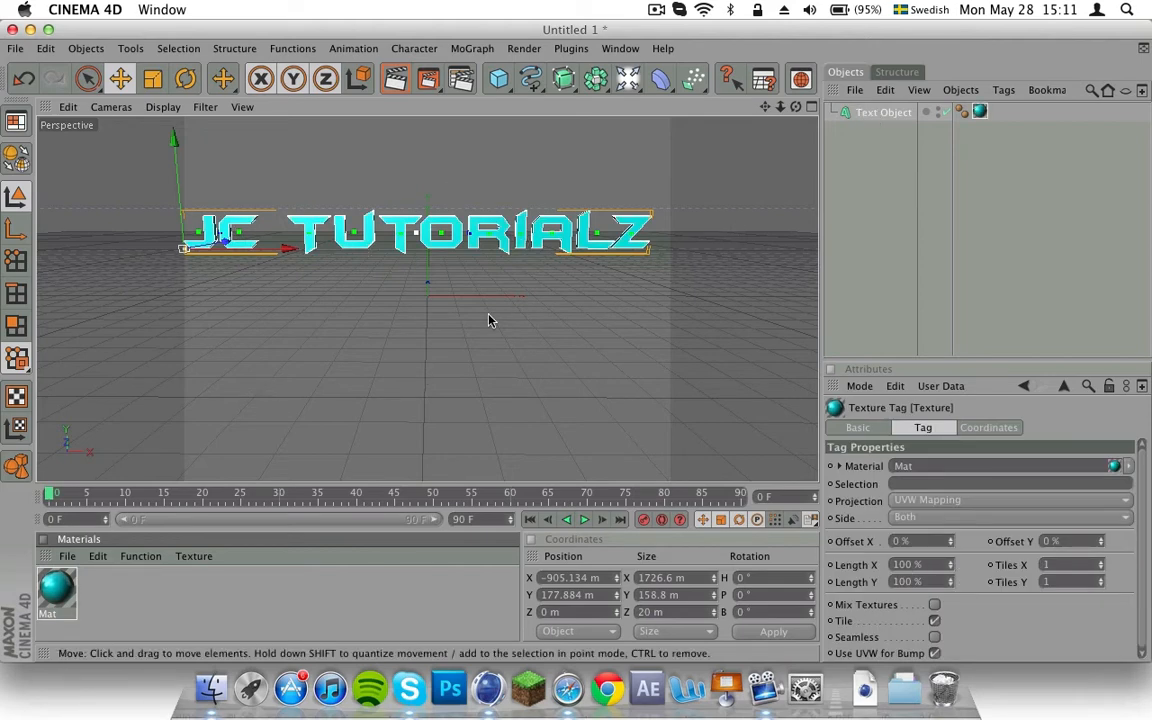
click(198, 609)
click(395, 78)
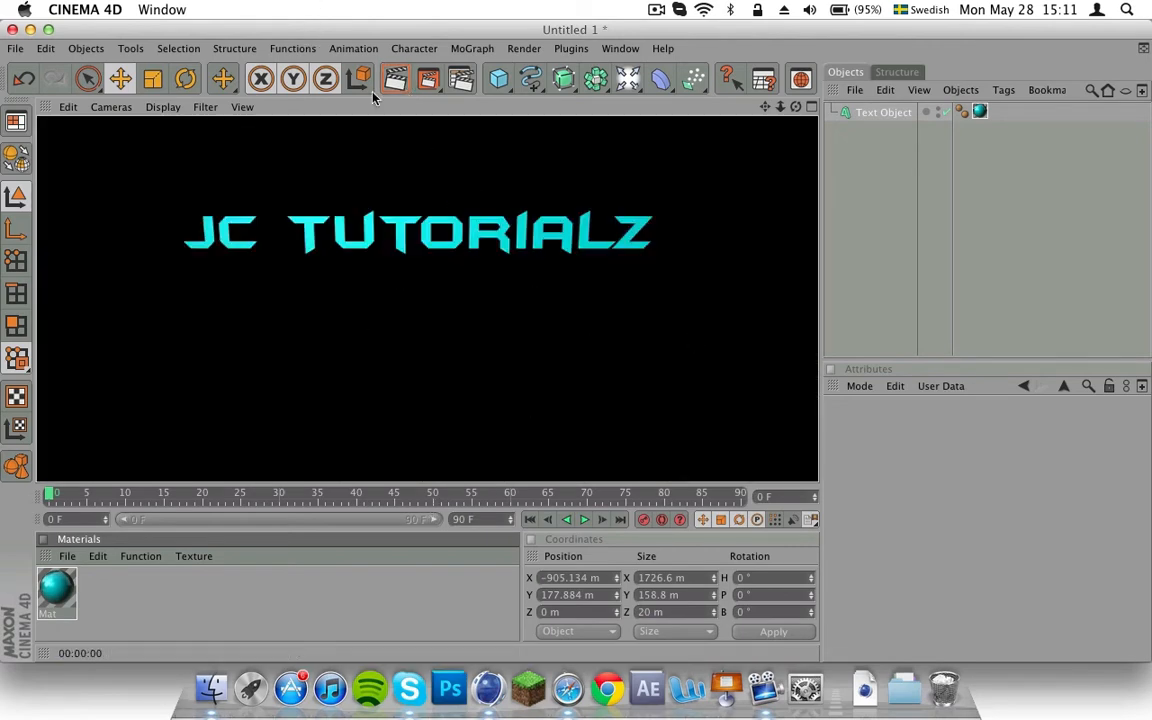
click(470, 210)
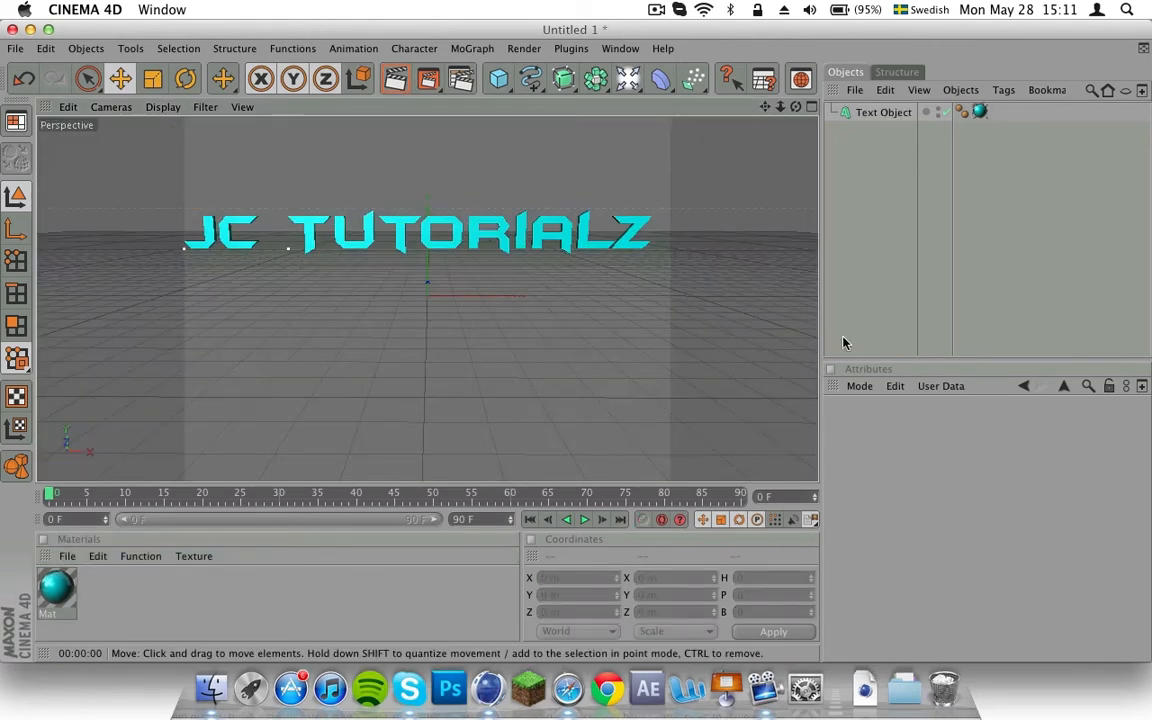
Set the text object's extrusion depth to 100.
click(436, 224)
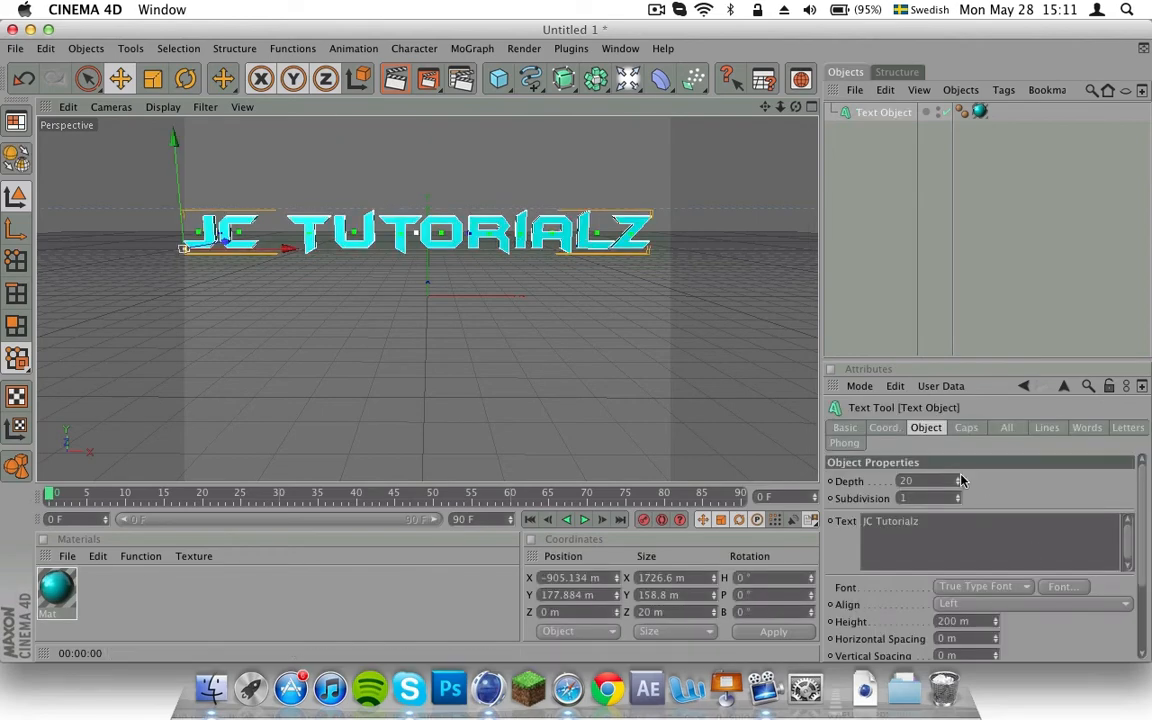
click(940, 482)
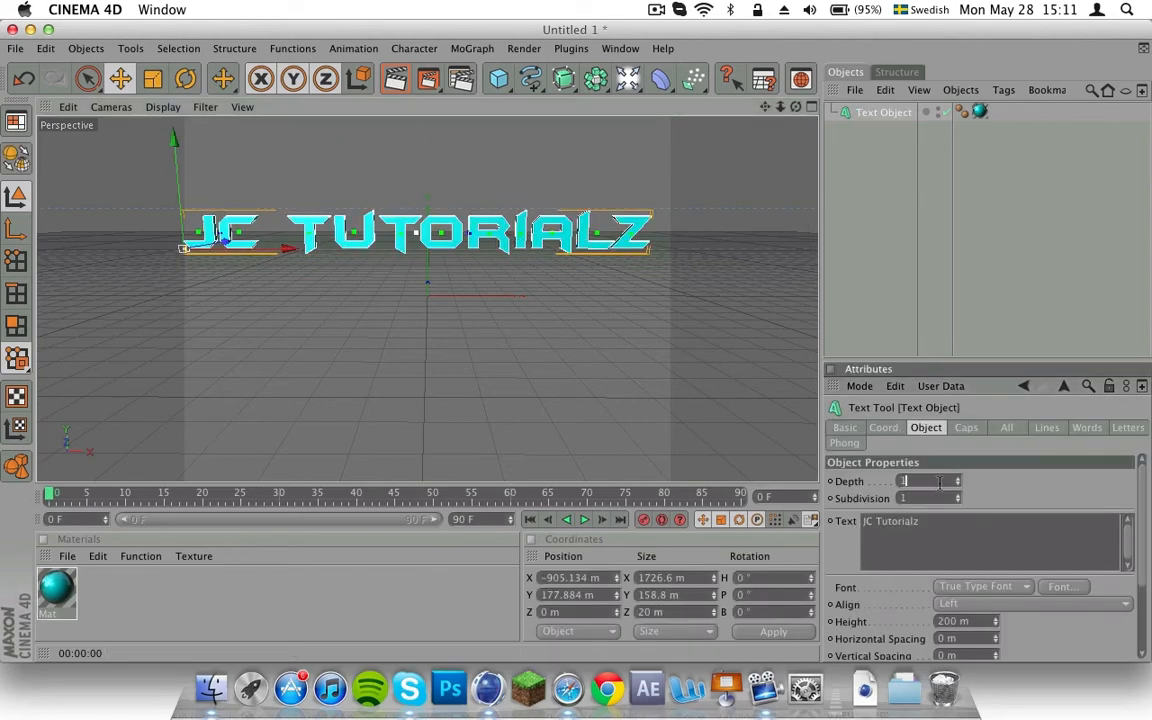
text(100)
key(Return)
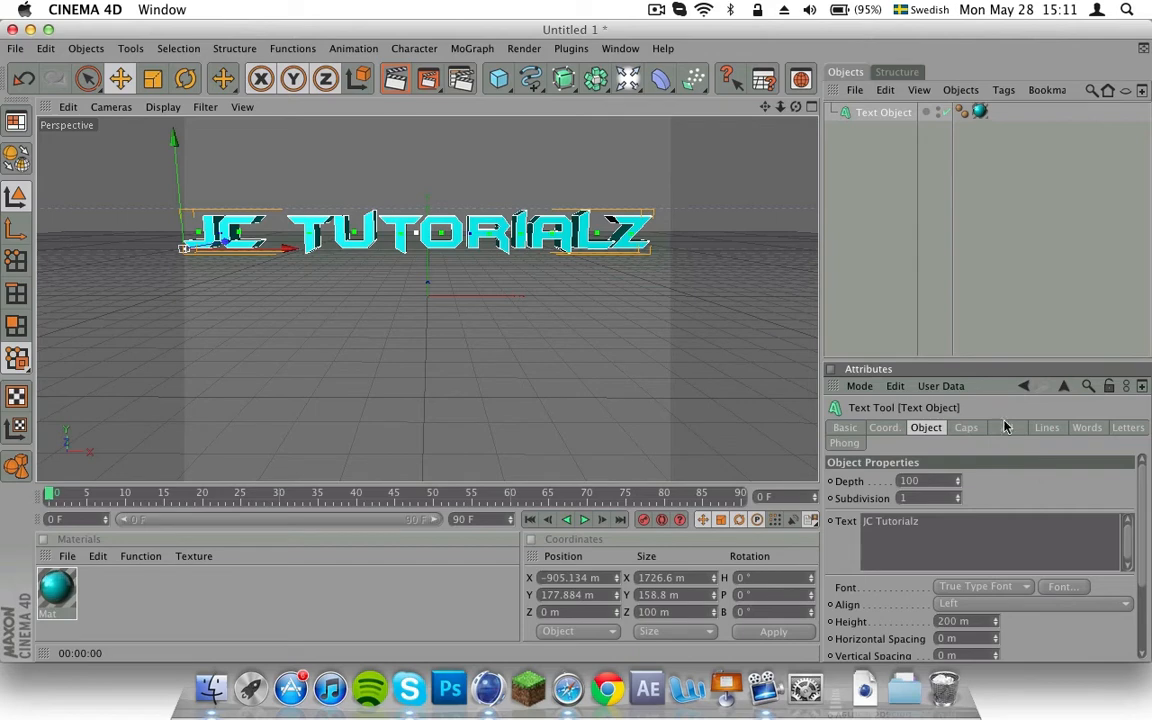
Set both the start and end caps of the text object to Fillet Cap.
click(967, 428)
click(975, 481)
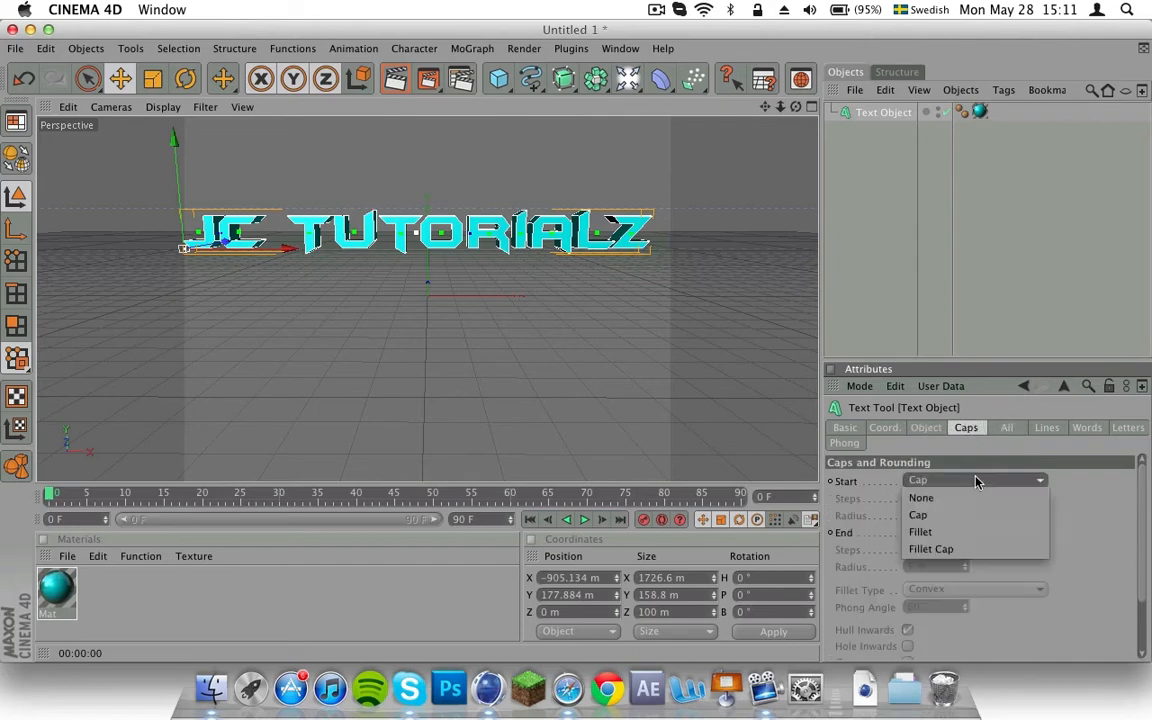
click(935, 548)
click(975, 532)
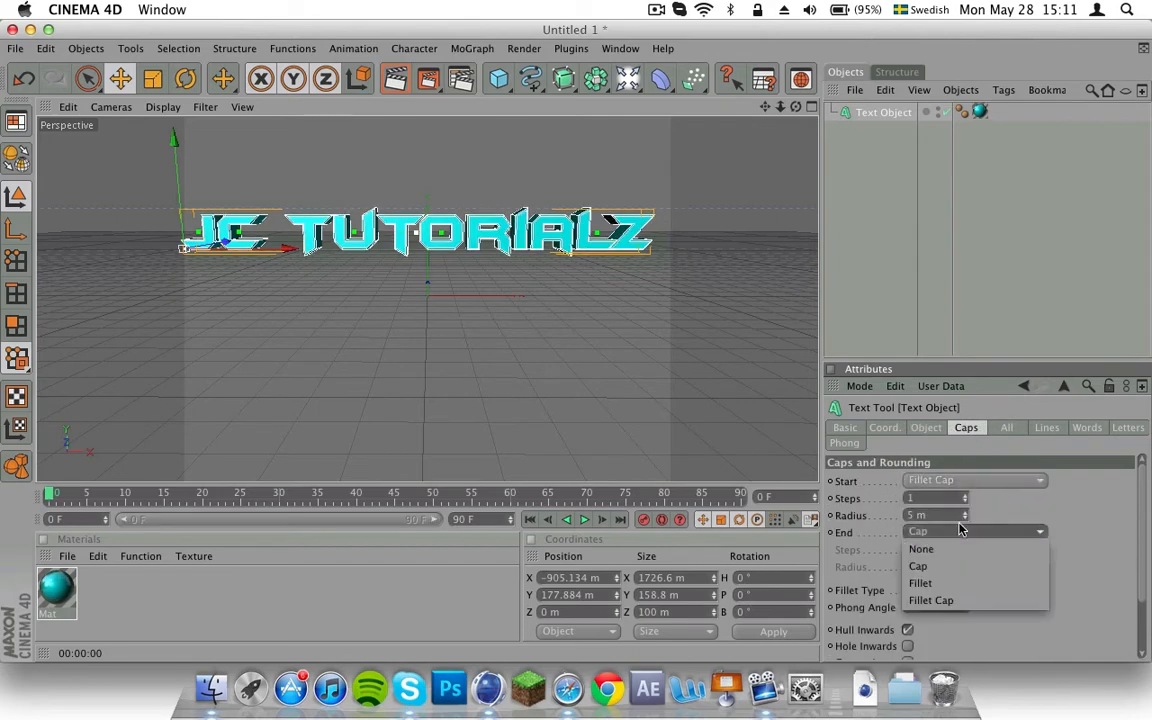
click(932, 600)
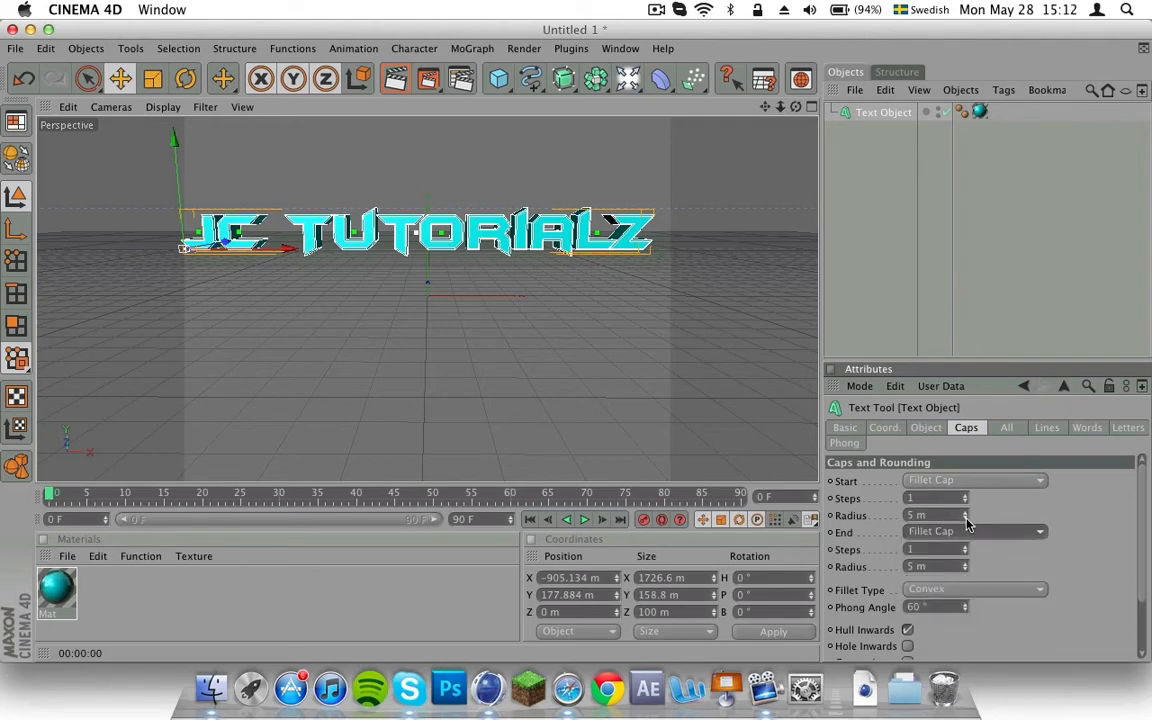
Try a start cap fillet radius of 3 m and set it back to 5 m.
click(966, 518)
click(966, 518)
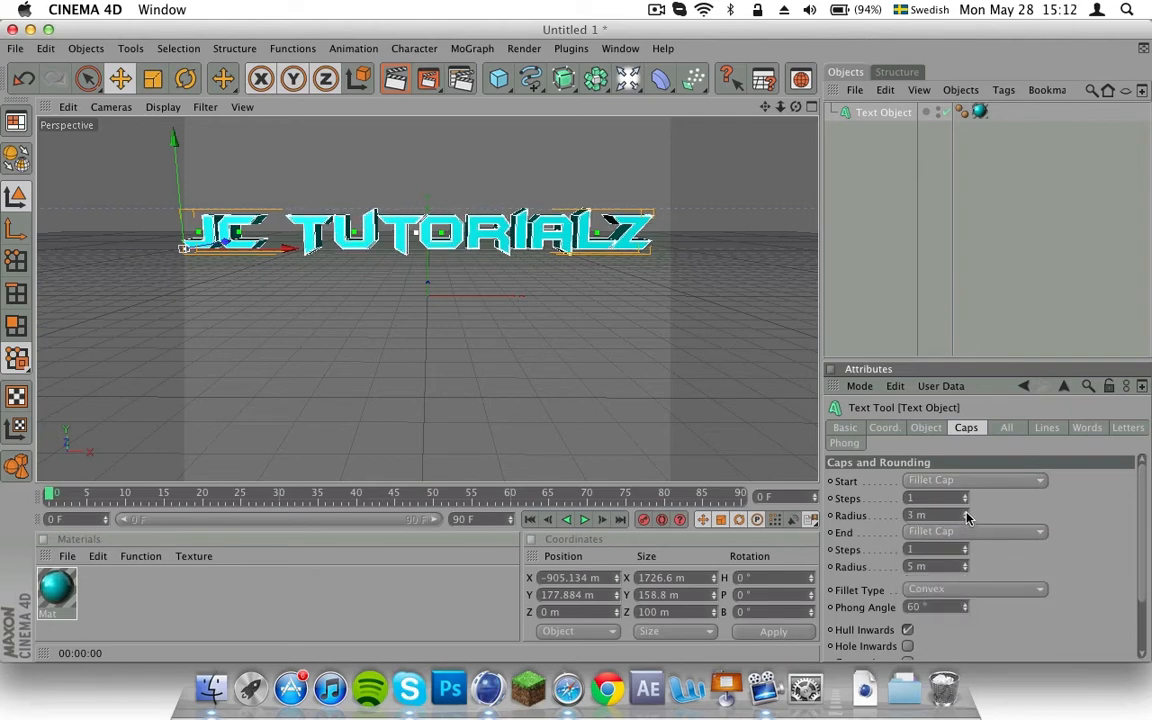
mouse_move(966, 517)
mouse_down()
mouse_move(985, 517)
mouse_move(966, 514)
mouse_up()
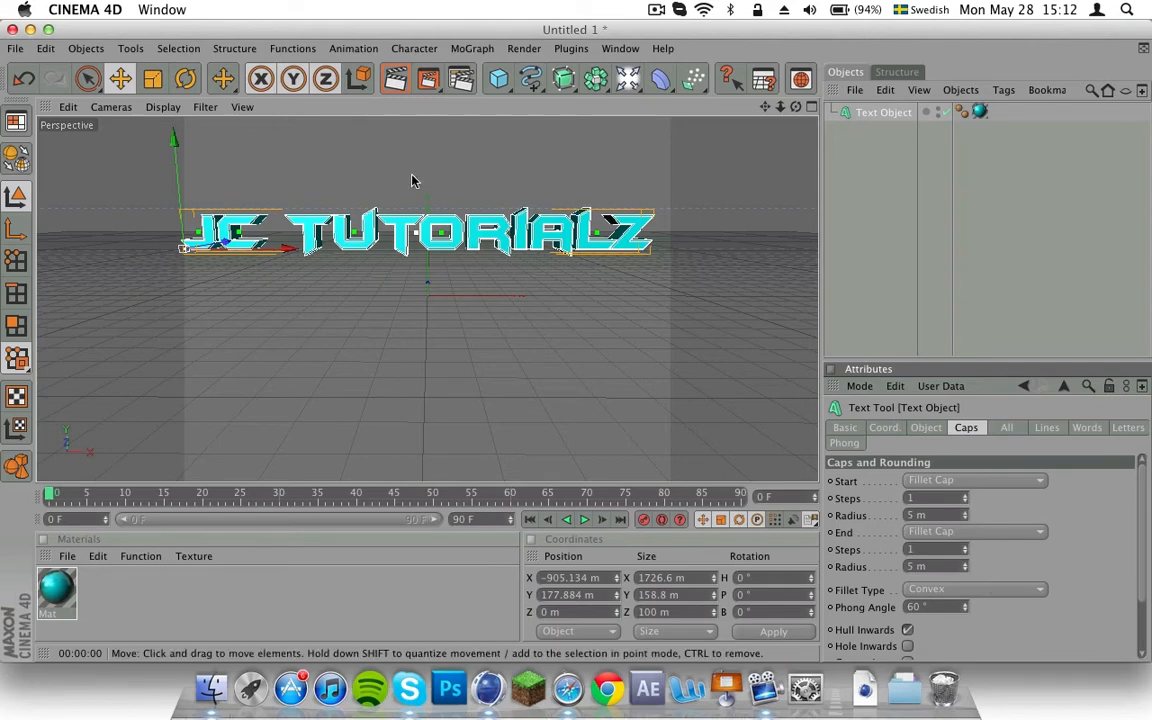
Render previews of the text in the perspective view from the front and from an angled side view.
click(391, 91)
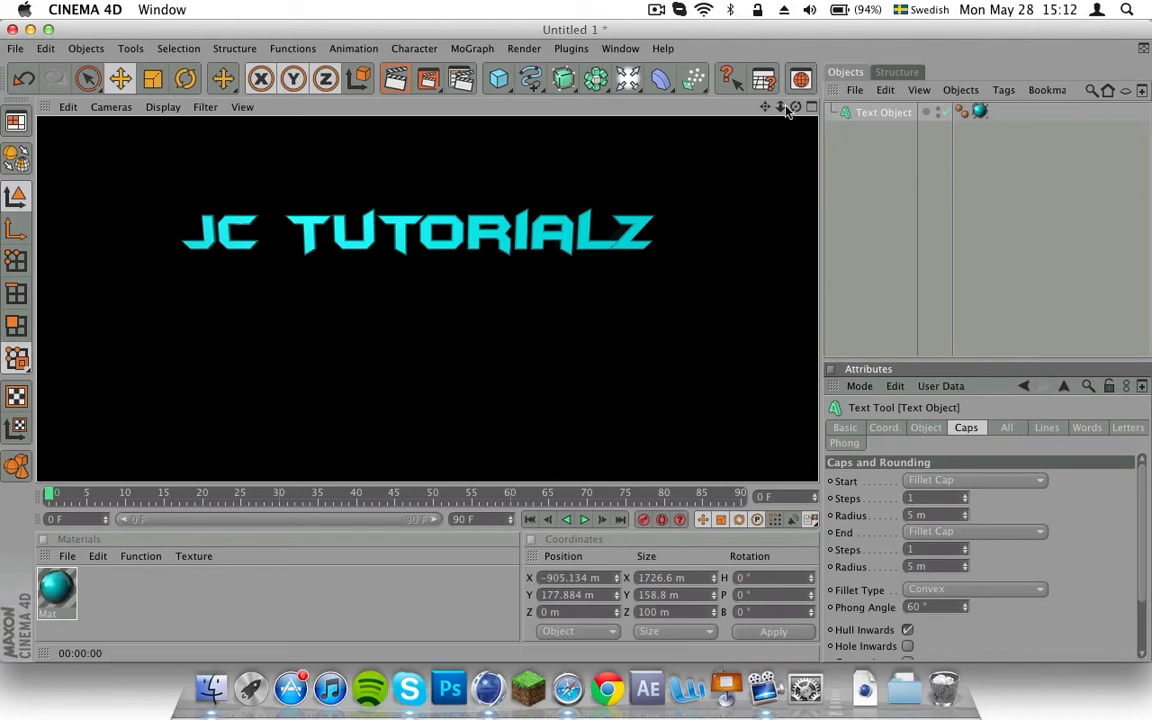
mouse_move(796, 107)
mouse_down()
mouse_move(945, 121)
mouse_move(885, 103)
mouse_move(792, 108)
mouse_up()
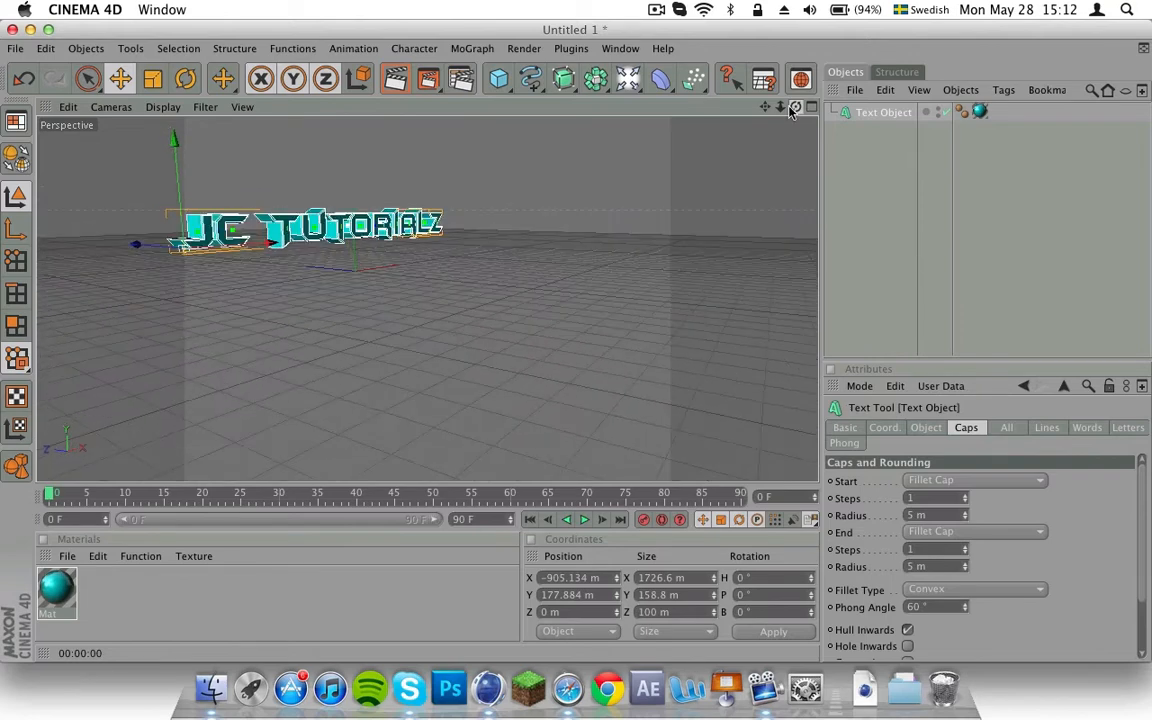
click(404, 82)
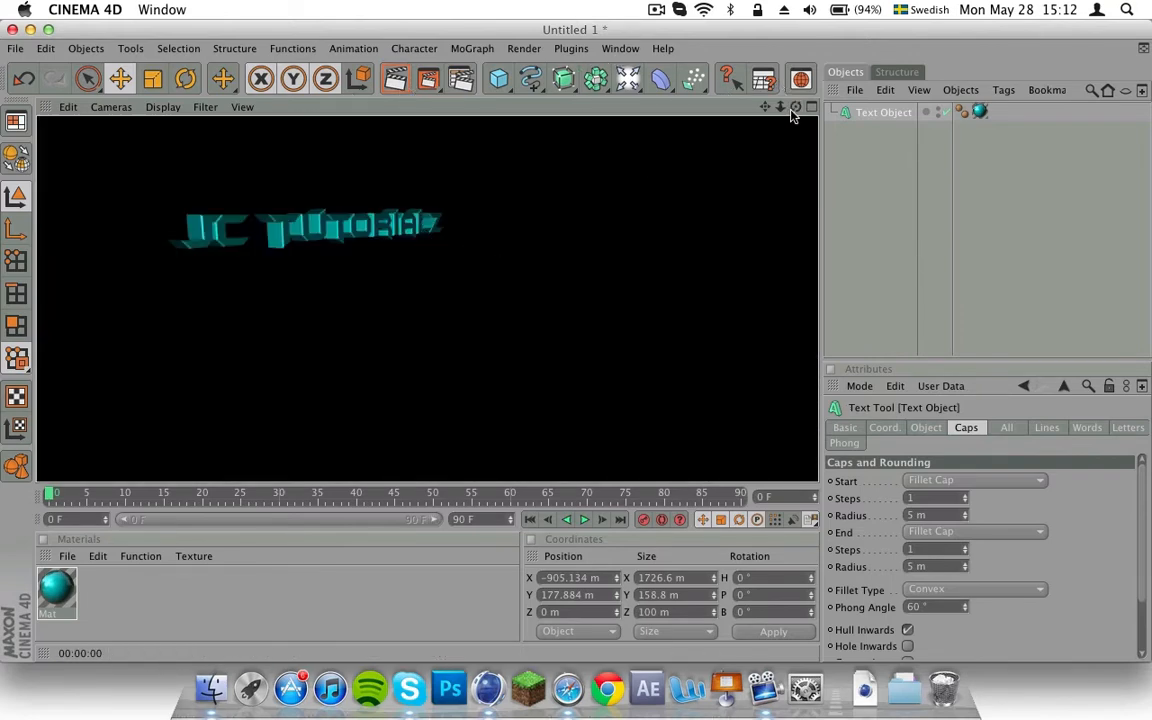
mouse_move(795, 107)
mouse_down()
mouse_move(715, 112)
mouse_move(788, 104)
mouse_up()
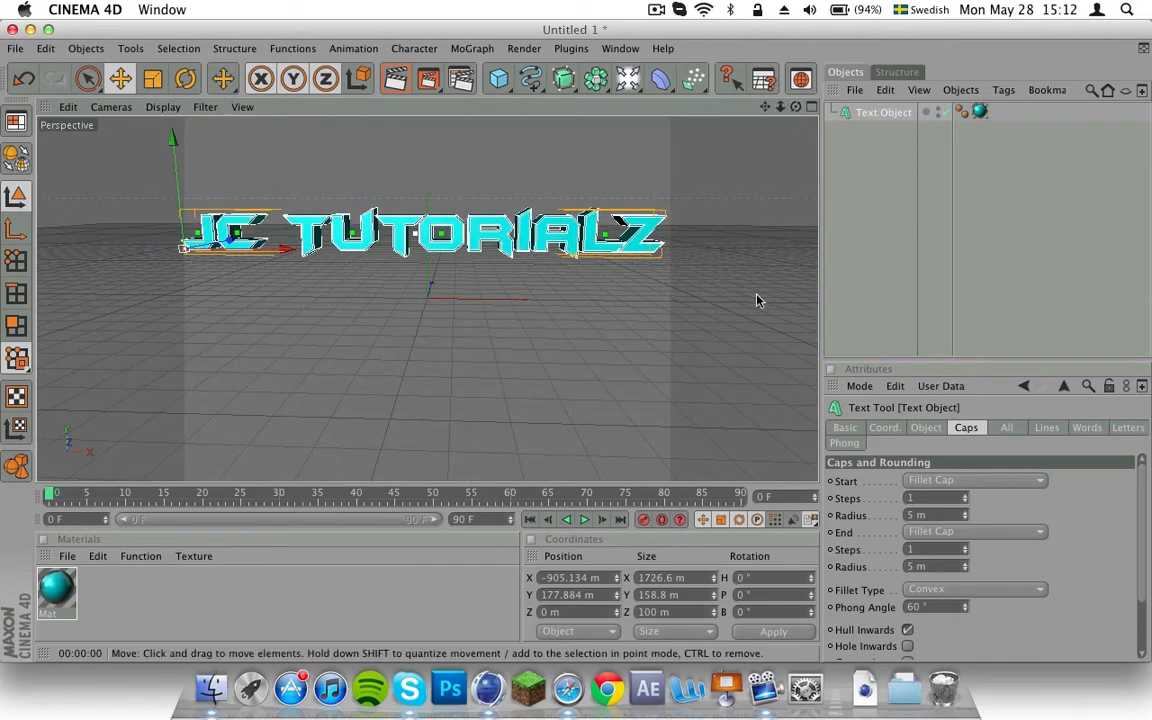
Create a new material and set its reflection color to black.
double_click(90, 592)
double_click(57, 590)
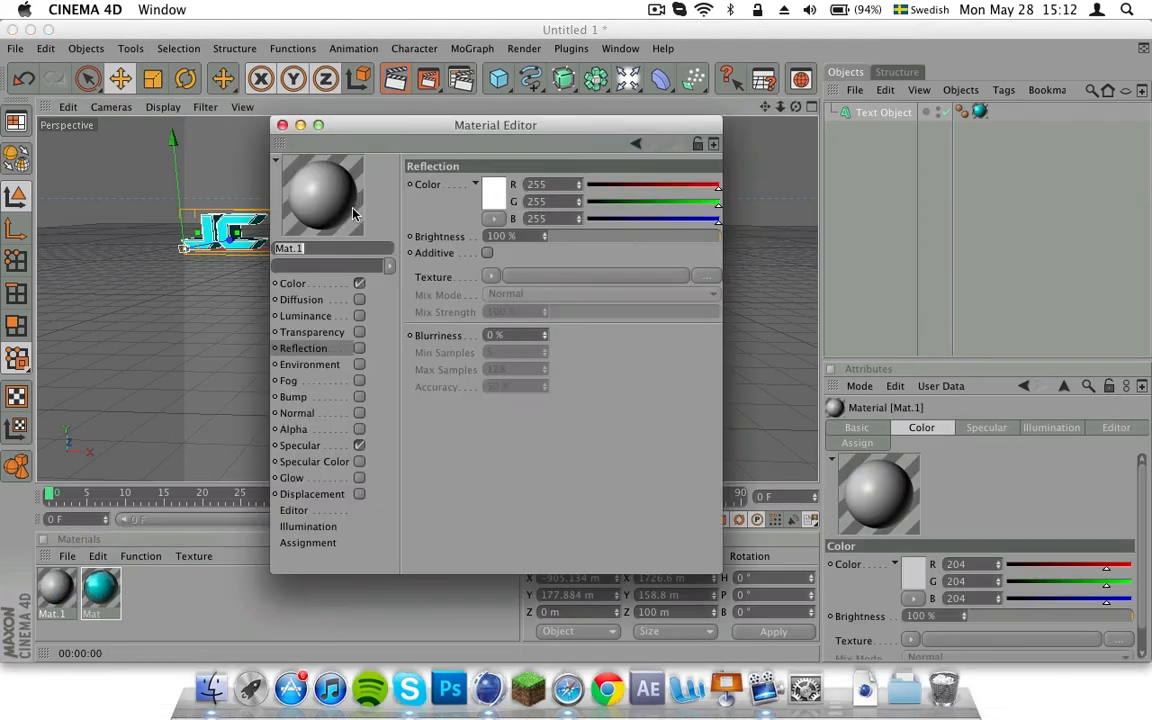
click(497, 186)
drag(437, 185, 561, 309)
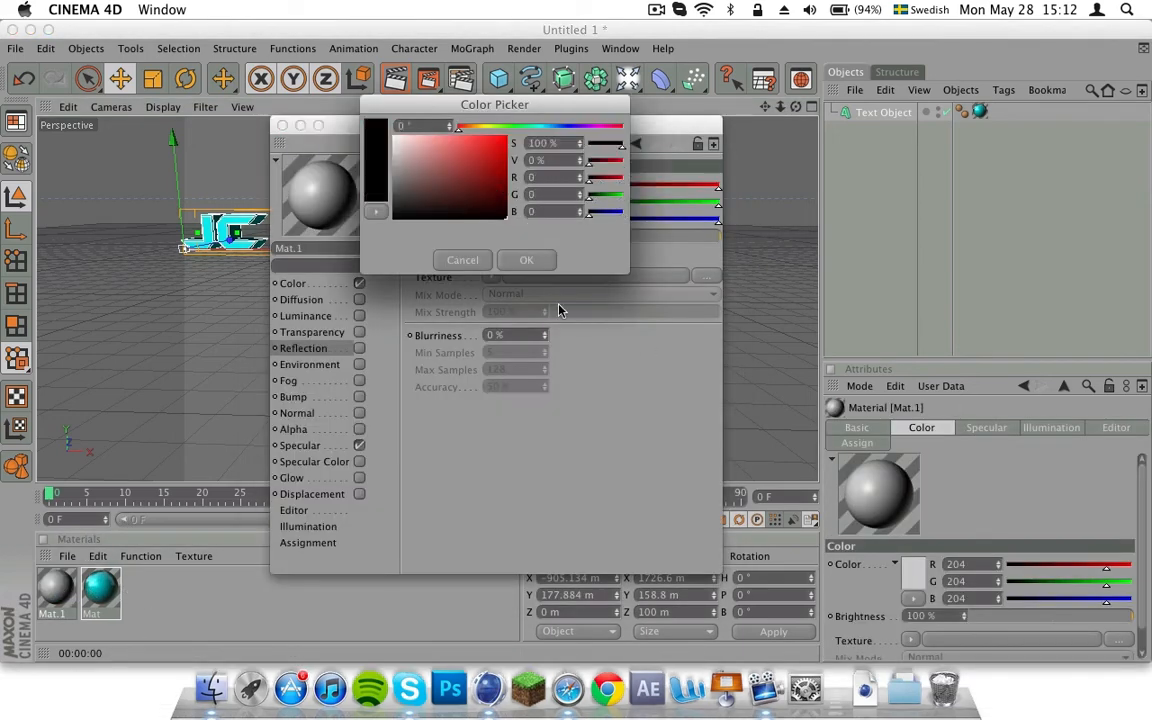
click(524, 260)
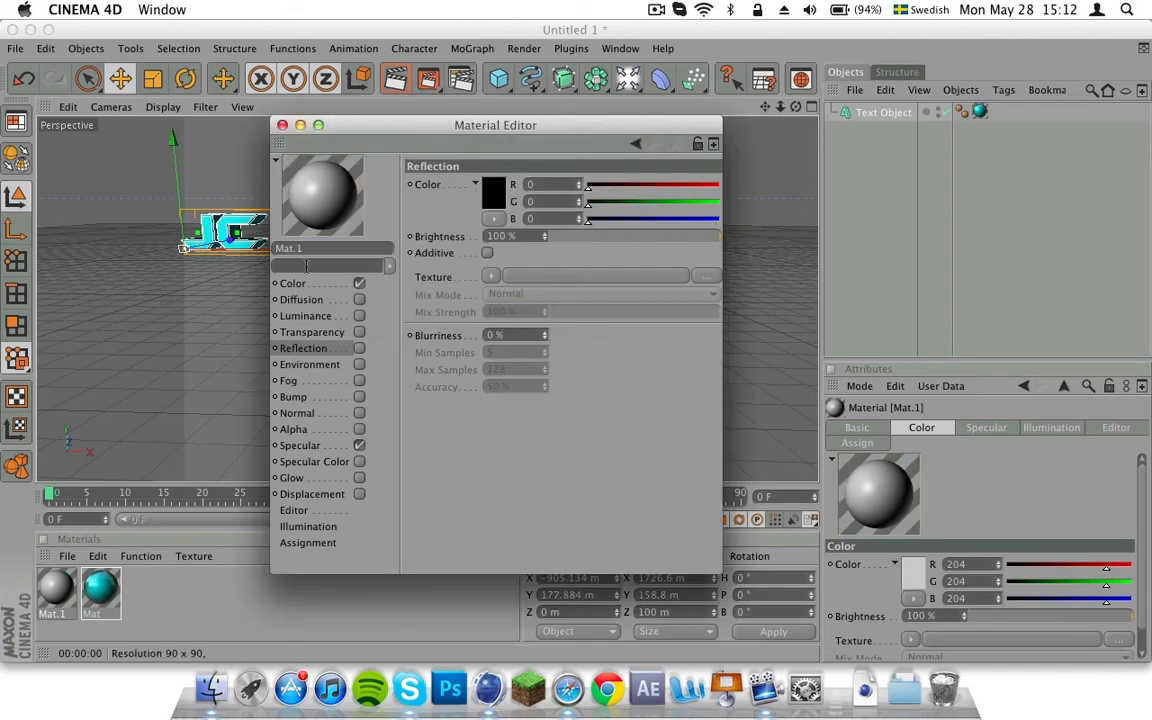
Set the new material's base color to black and close the material editor.
click(295, 283)
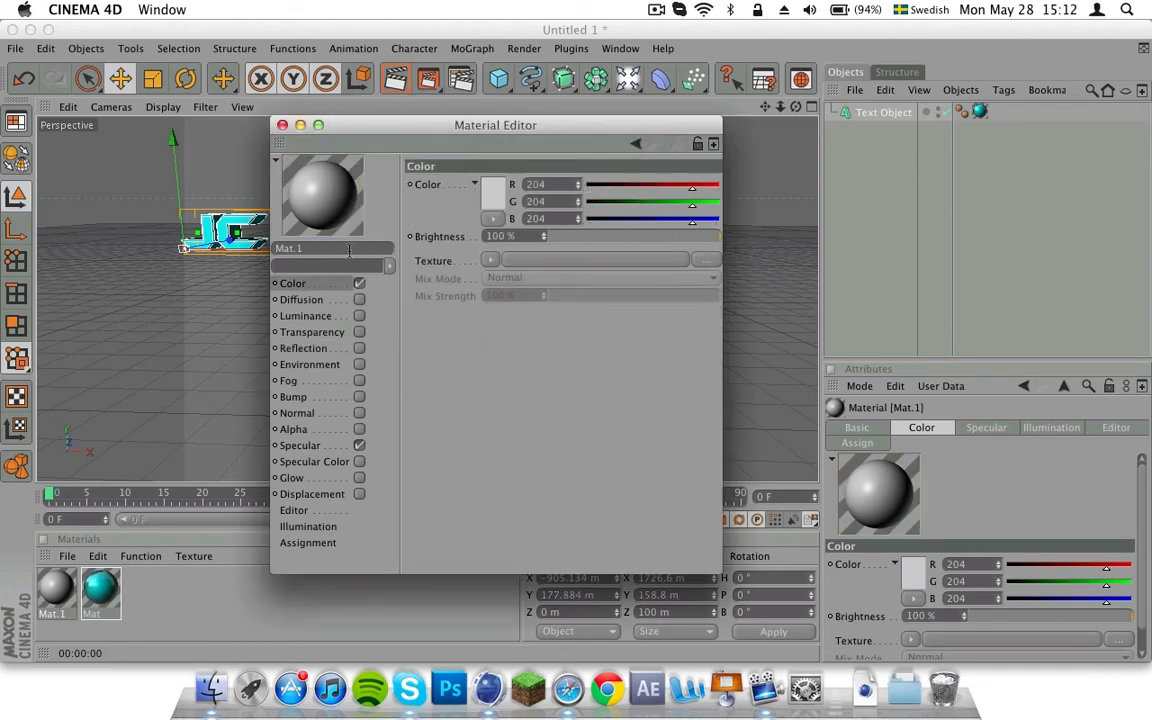
click(493, 193)
drag(452, 168, 450, 266)
click(524, 256)
click(282, 125)
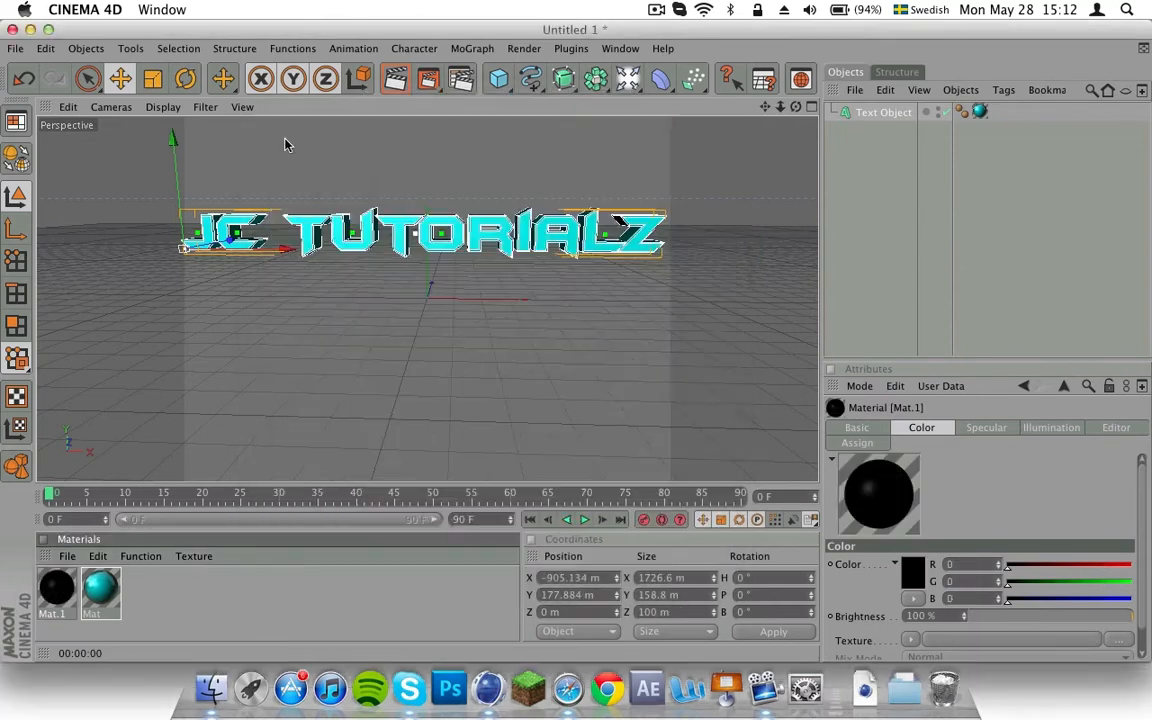
Apply the black material to the text object restricted to selection C1, and render a preview.
drag(57, 588, 852, 113)
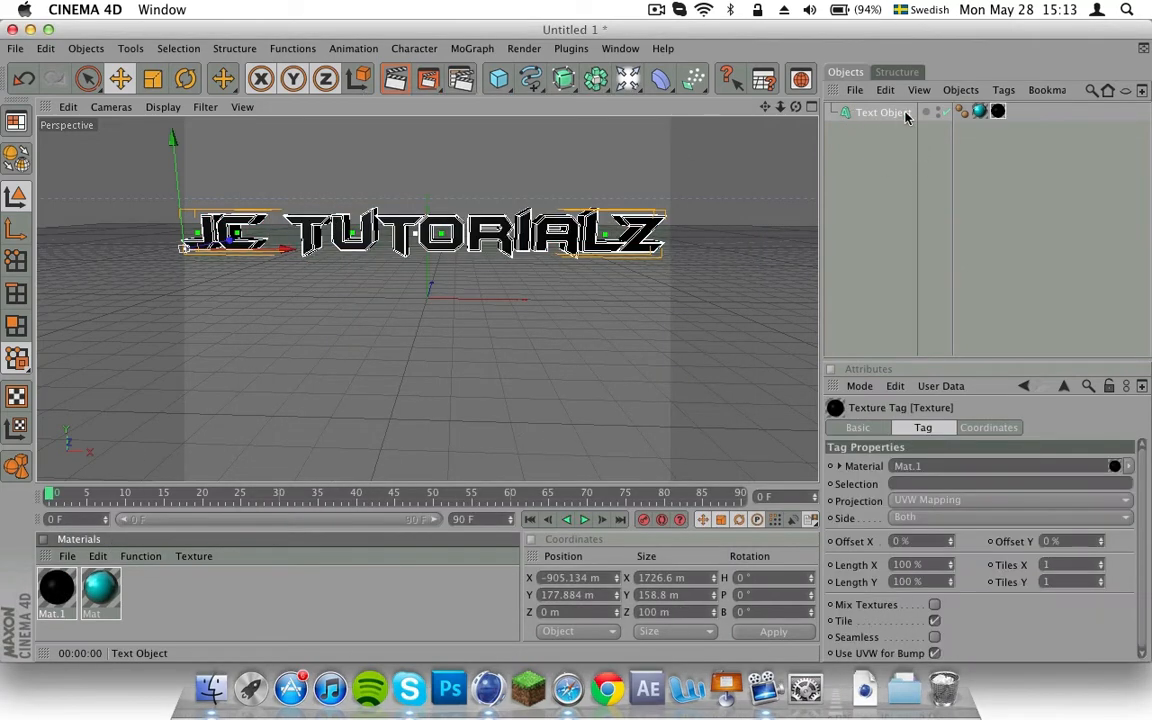
click(958, 483)
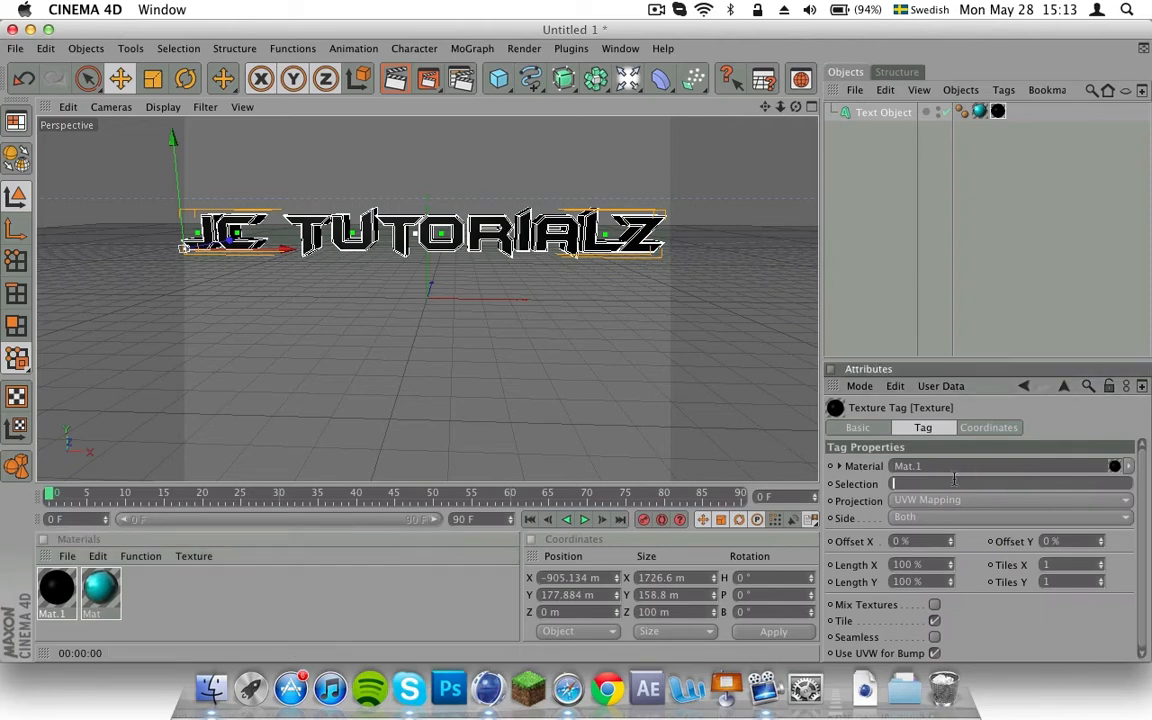
click(998, 111)
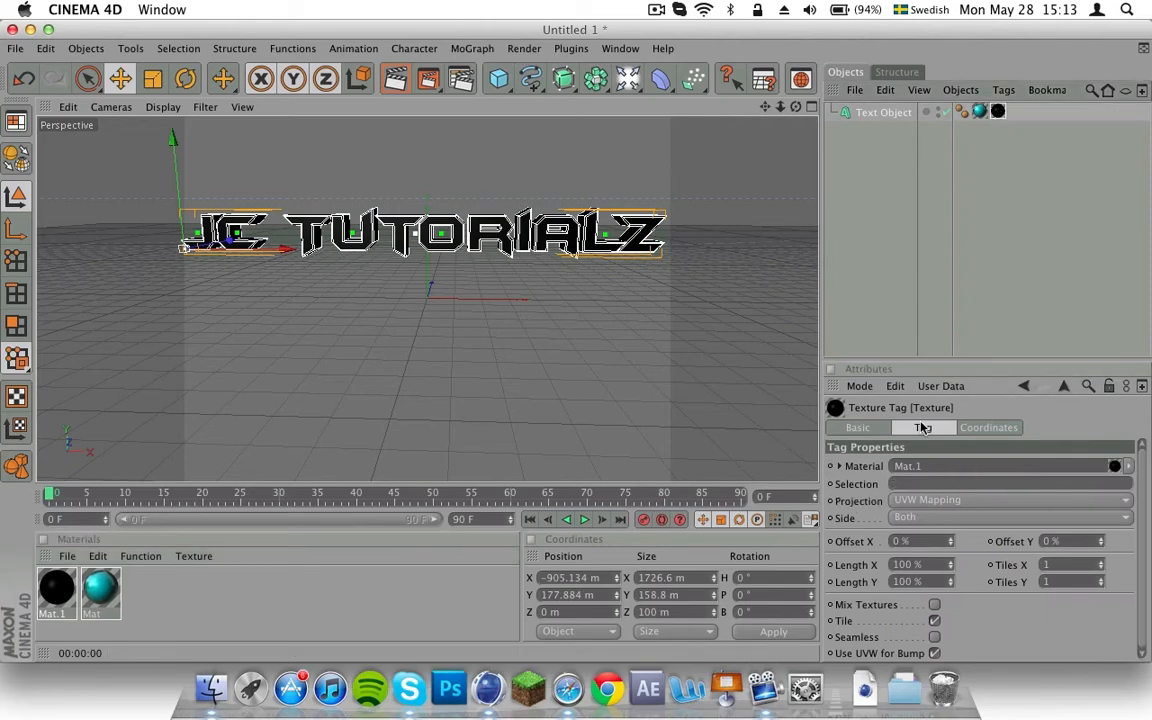
click(890, 483)
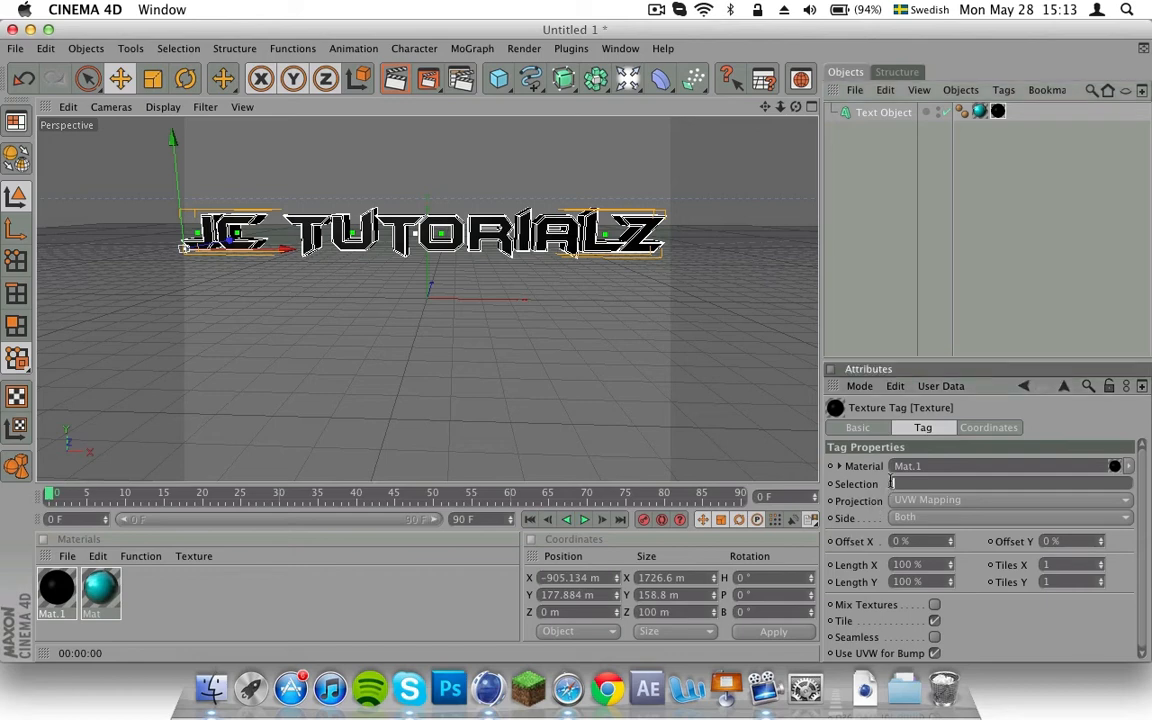
key(Return)
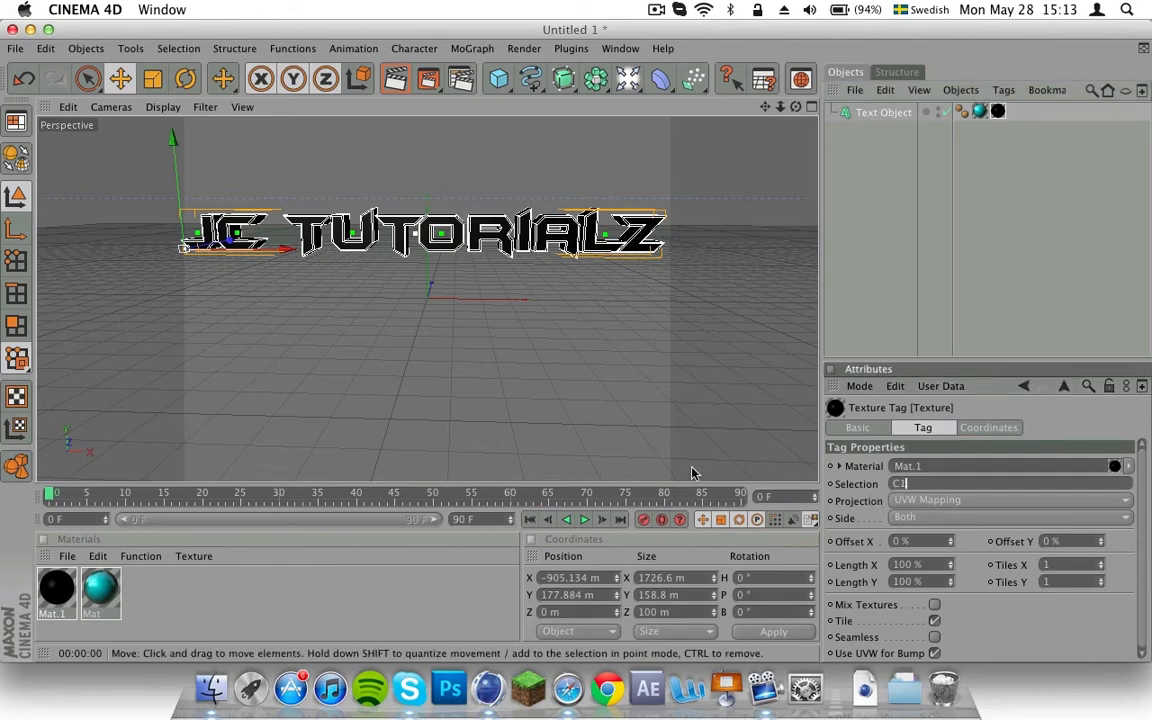
click(922, 198)
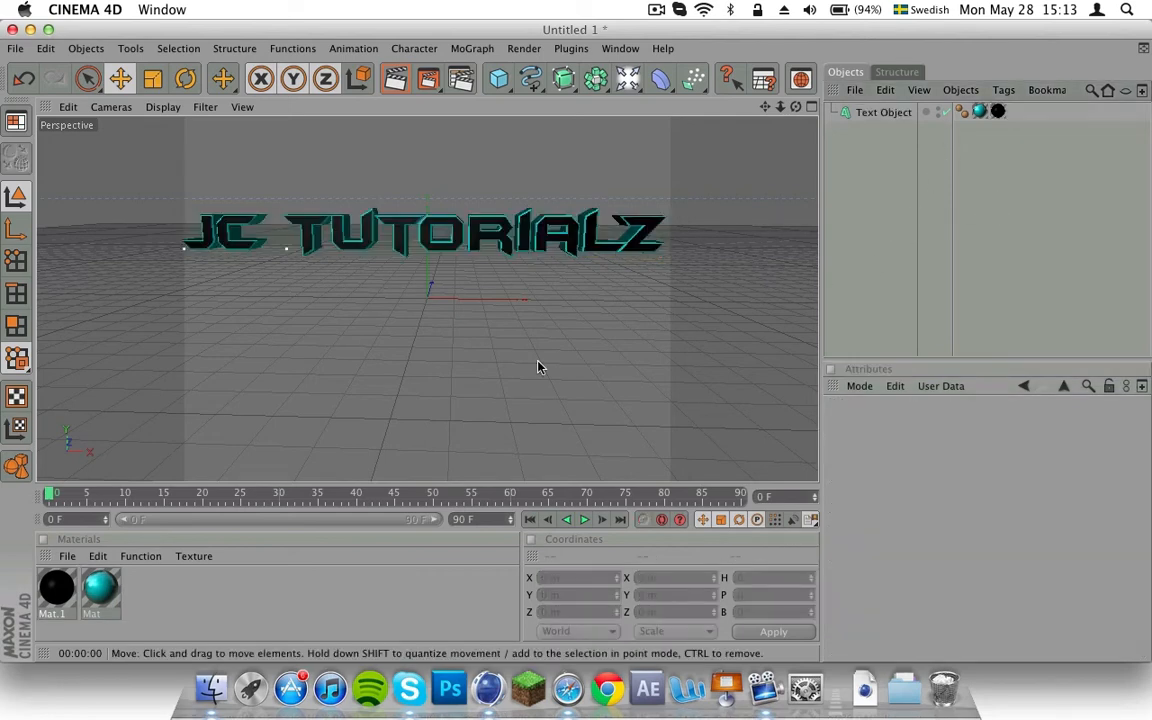
click(394, 82)
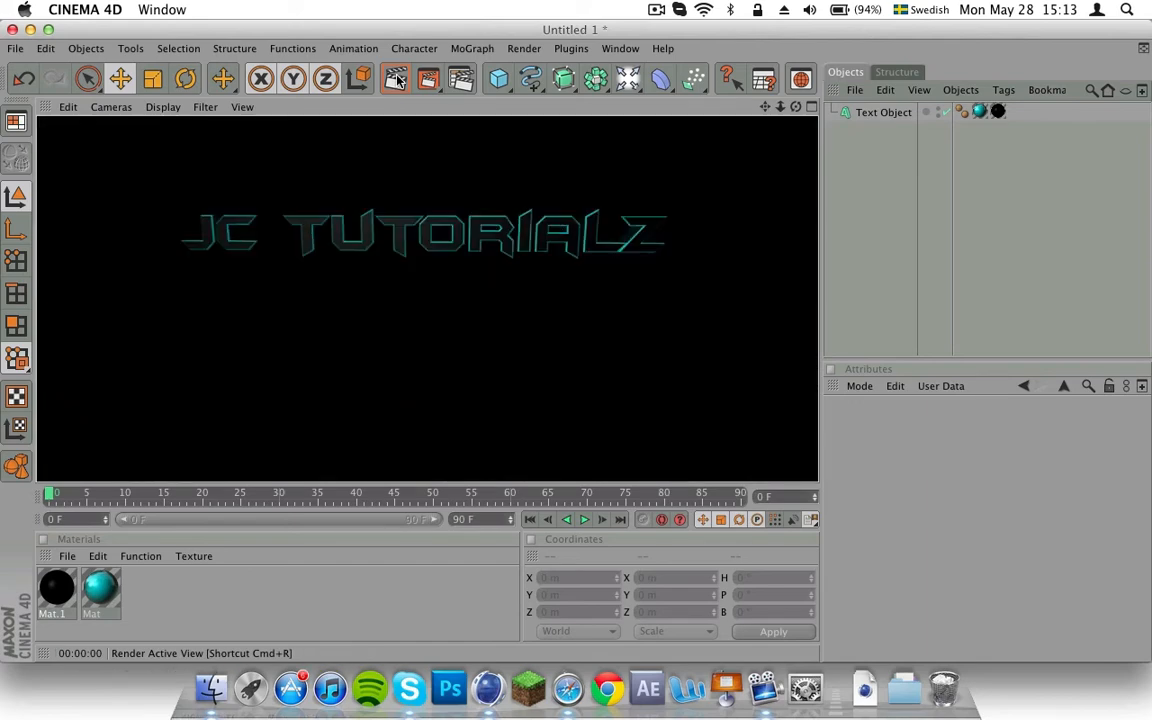
click(922, 279)
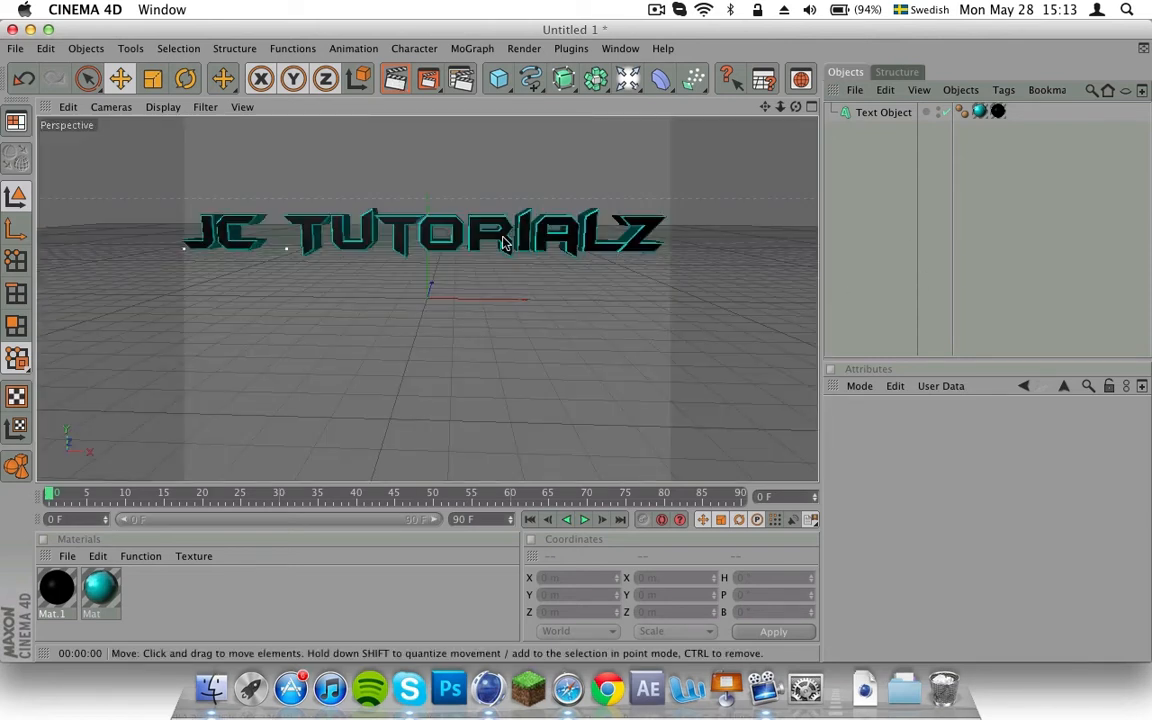
Move the text object down along the Y axis to a position of about 35 m.
click(473, 48)
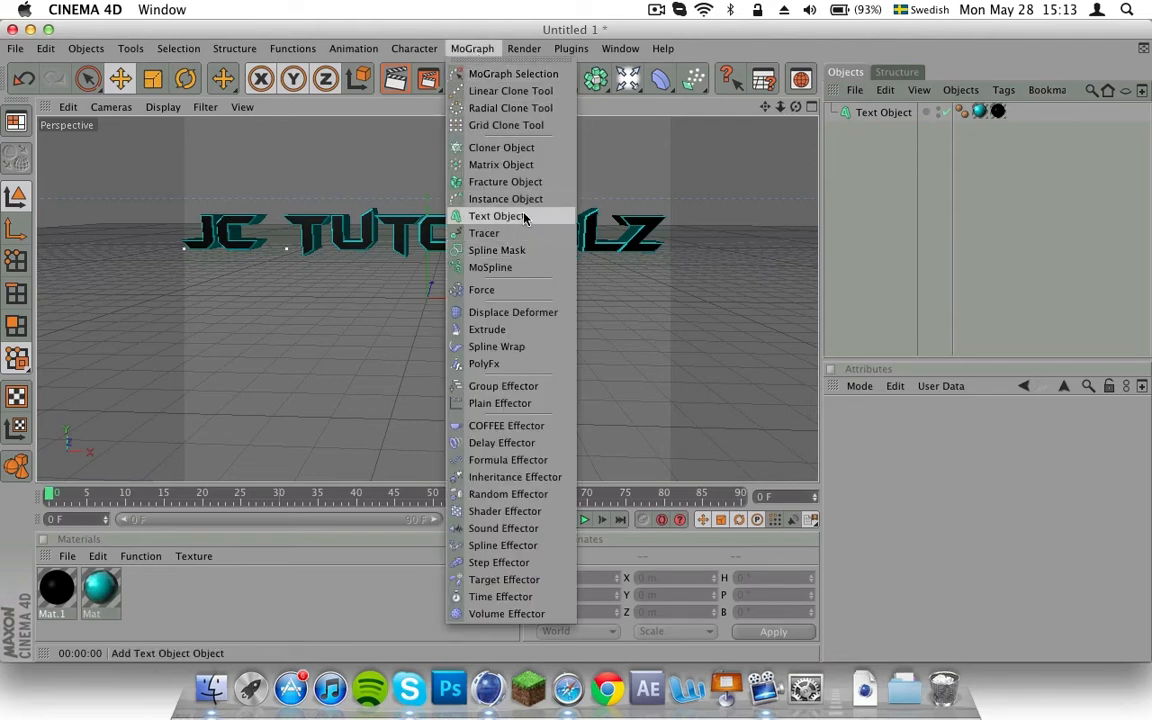
click(365, 224)
click(362, 237)
drag(173, 138, 178, 190)
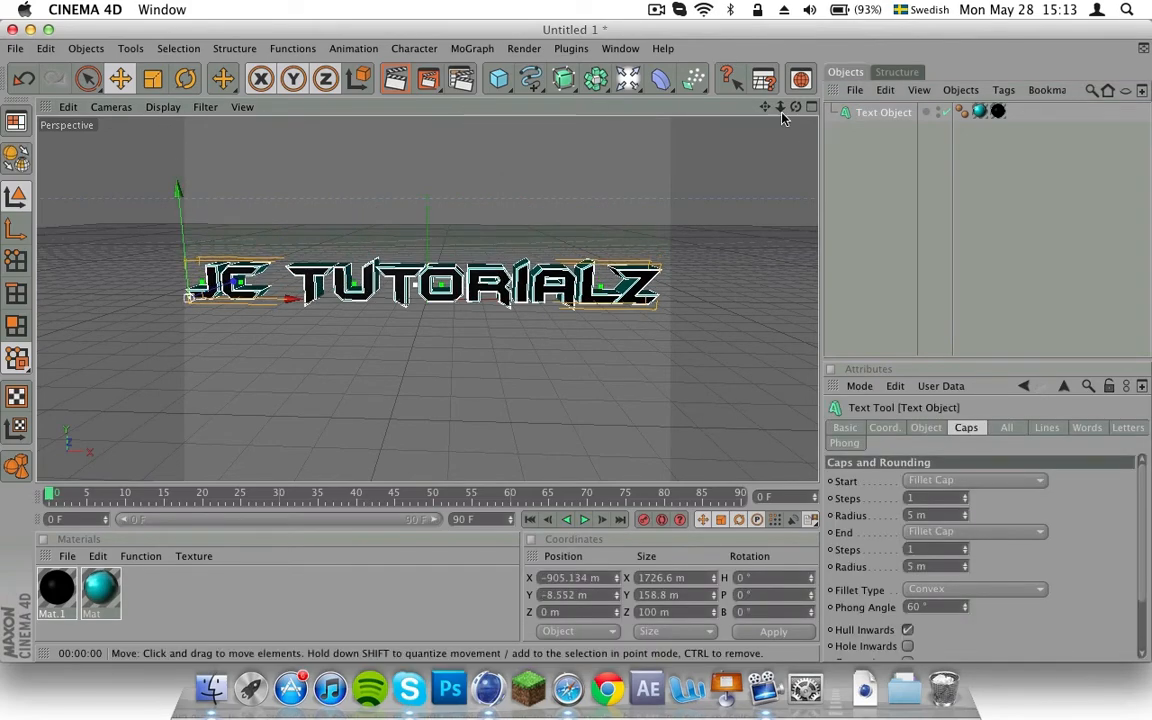
drag(796, 106, 806, 166)
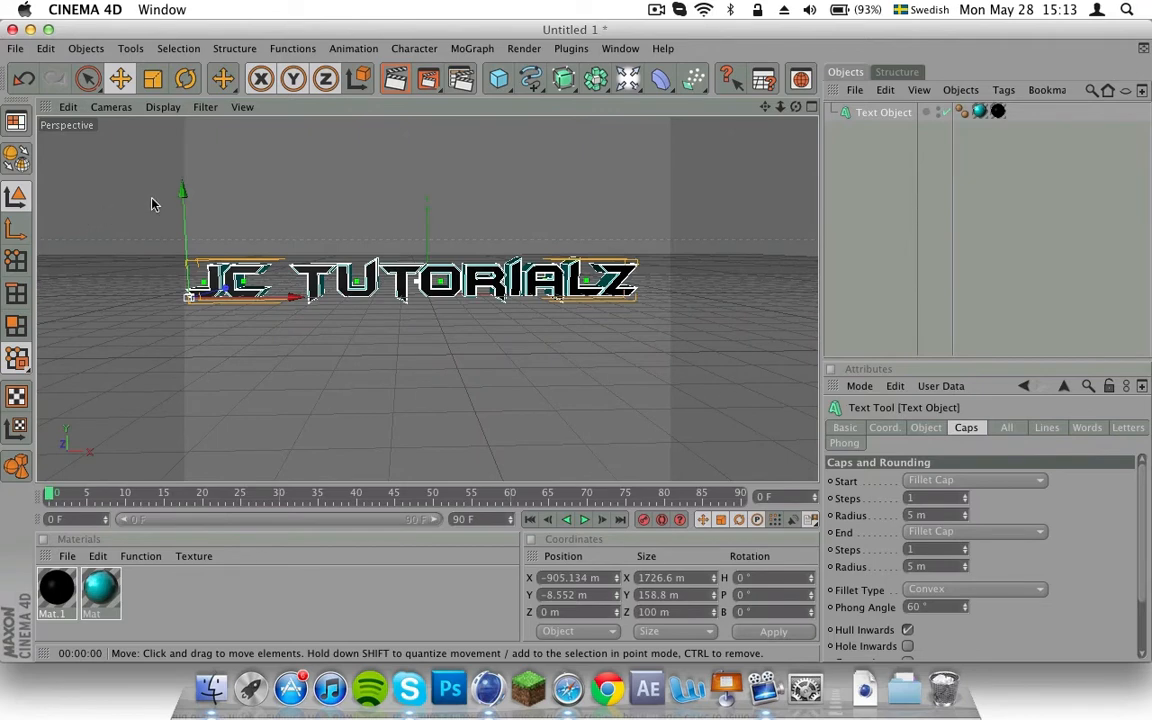
drag(181, 206, 174, 195)
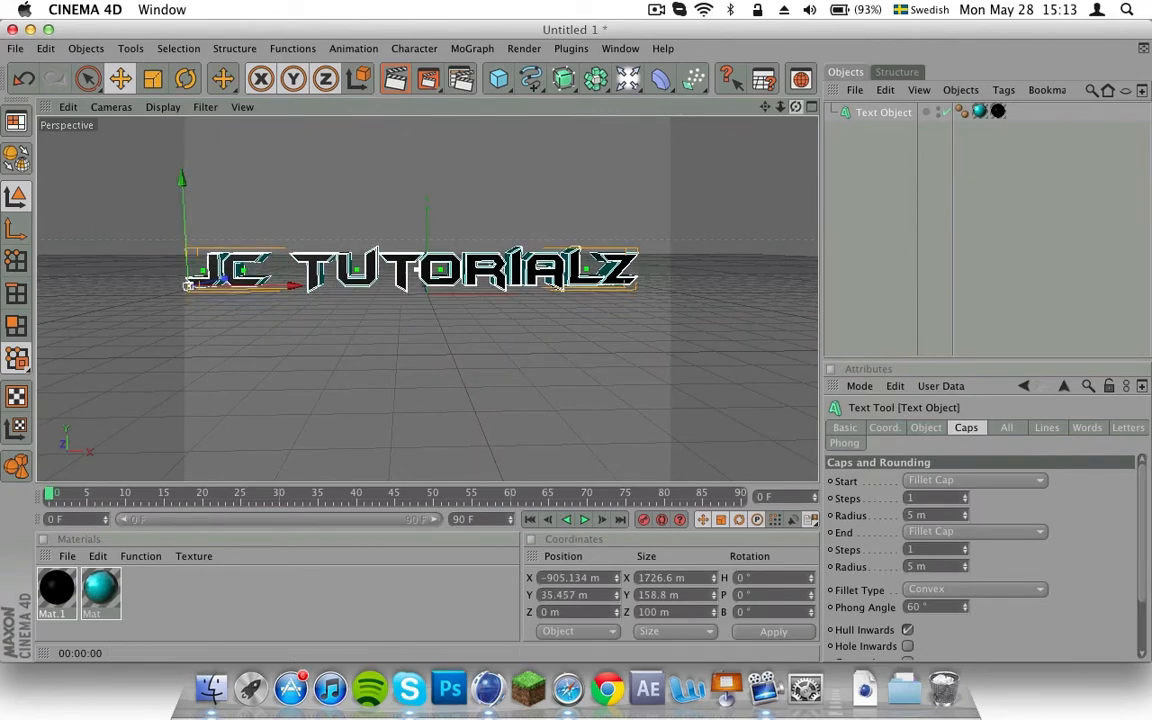
Render a preview of the repositioned text from a slightly raised front view.
drag(796, 106, 708, 94)
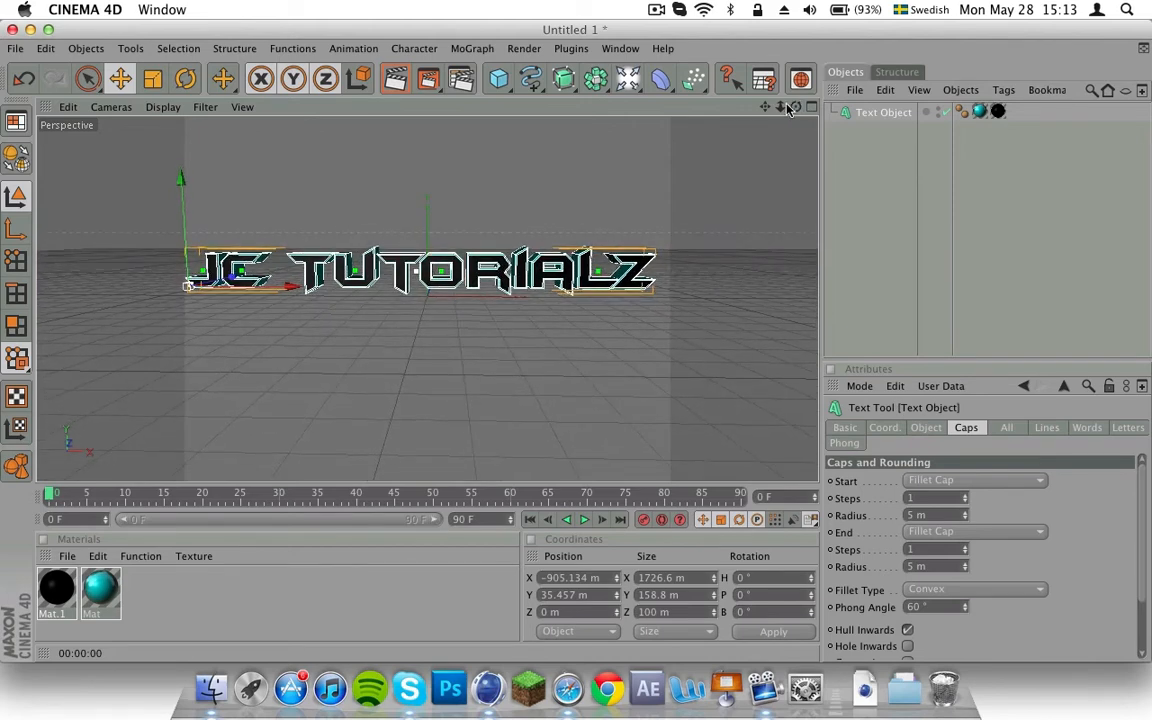
drag(798, 109, 796, 130)
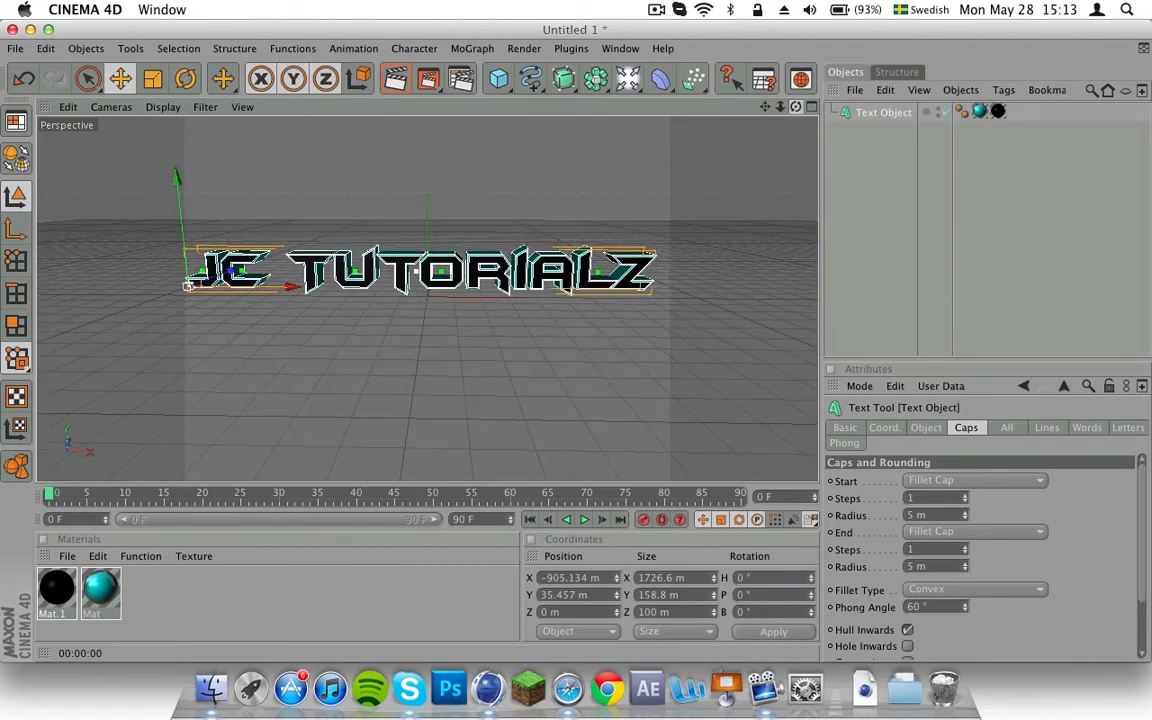
click(395, 78)
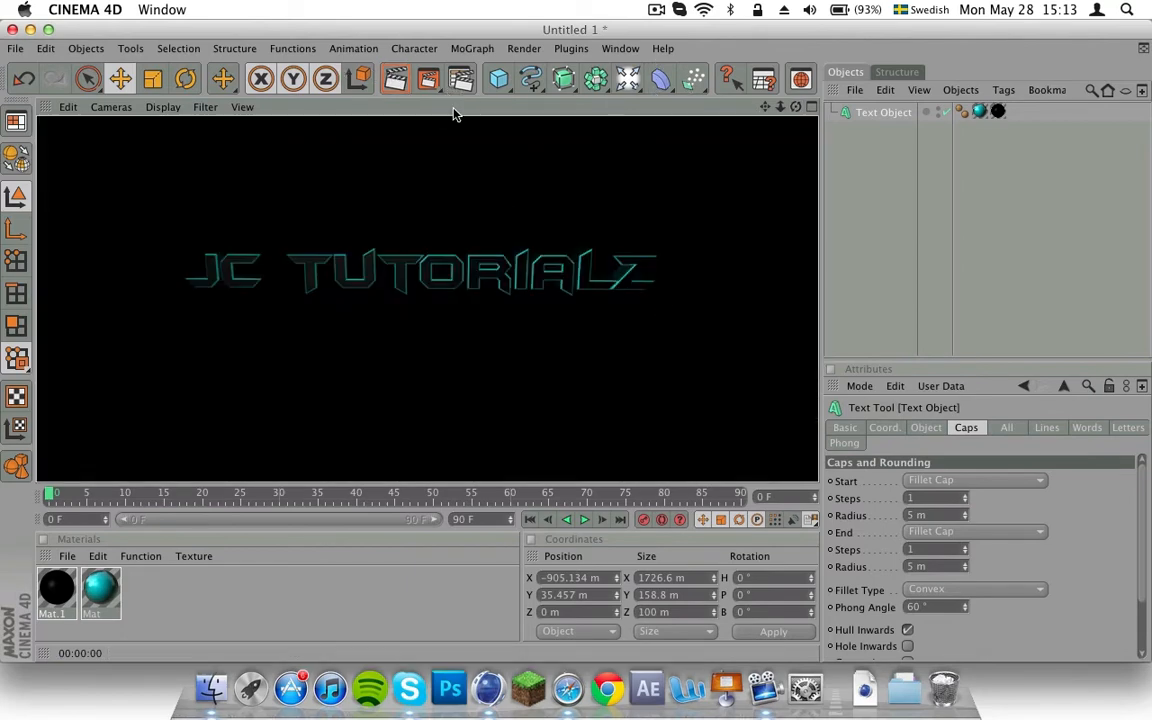
click(432, 224)
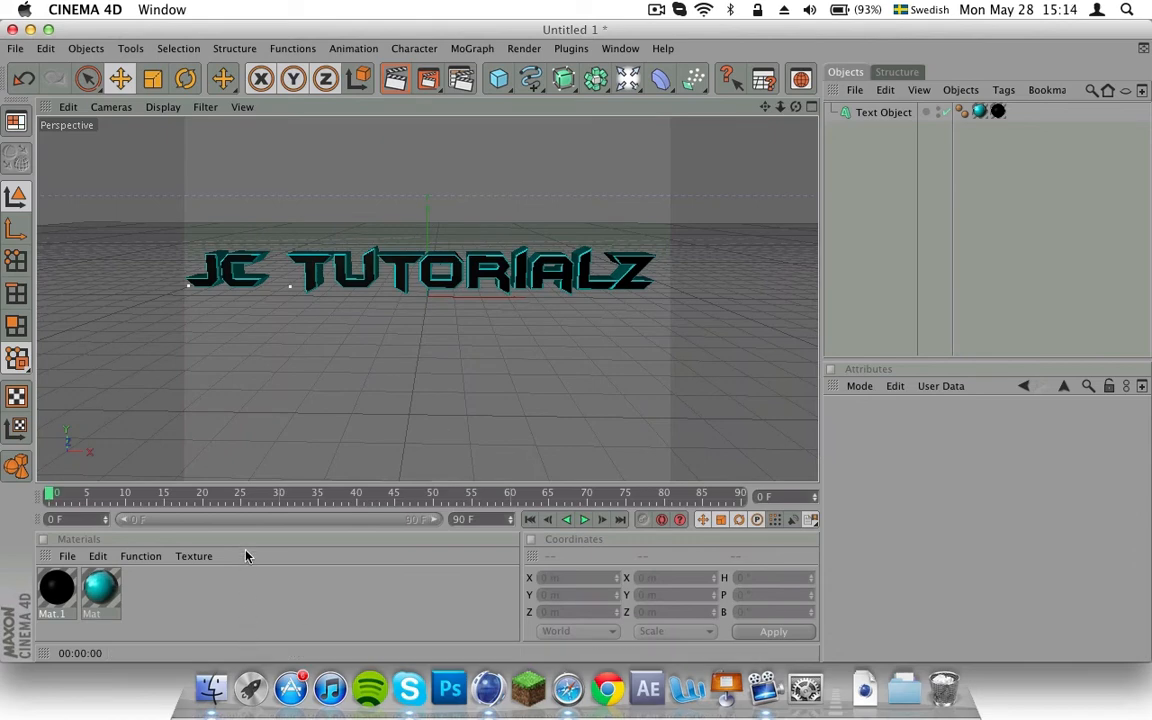
Add a Background object to the scene and render a preview of the text against it.
click(630, 86)
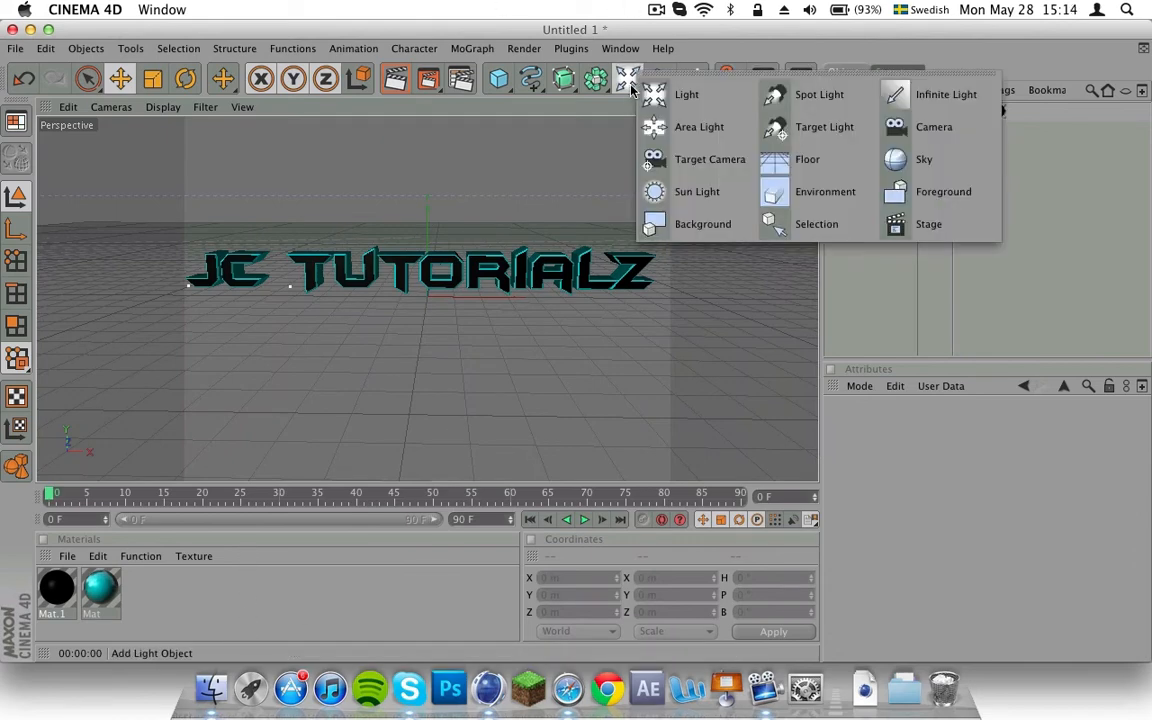
click(690, 220)
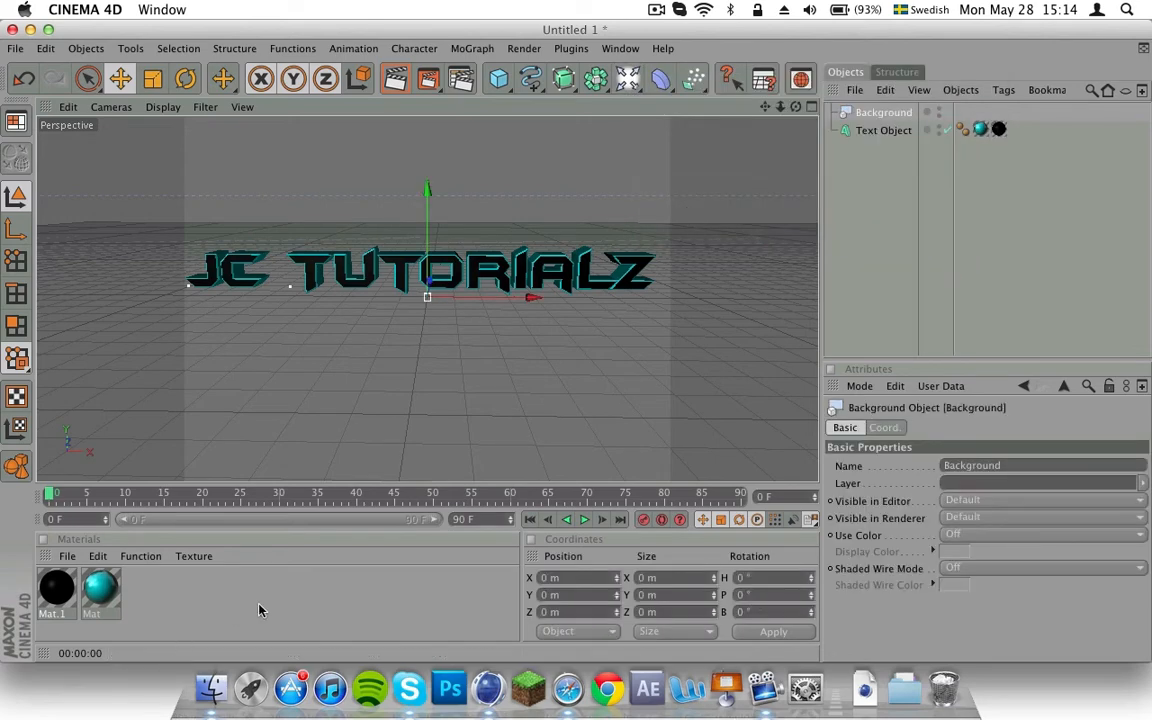
click(397, 93)
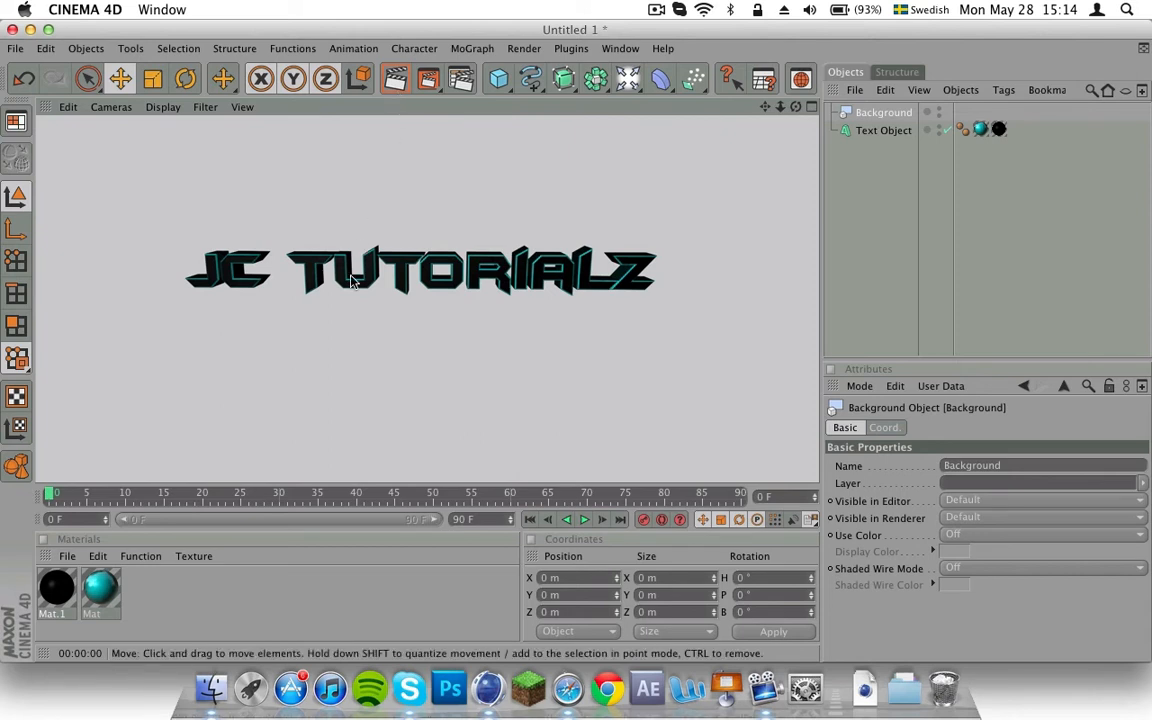
click(433, 608)
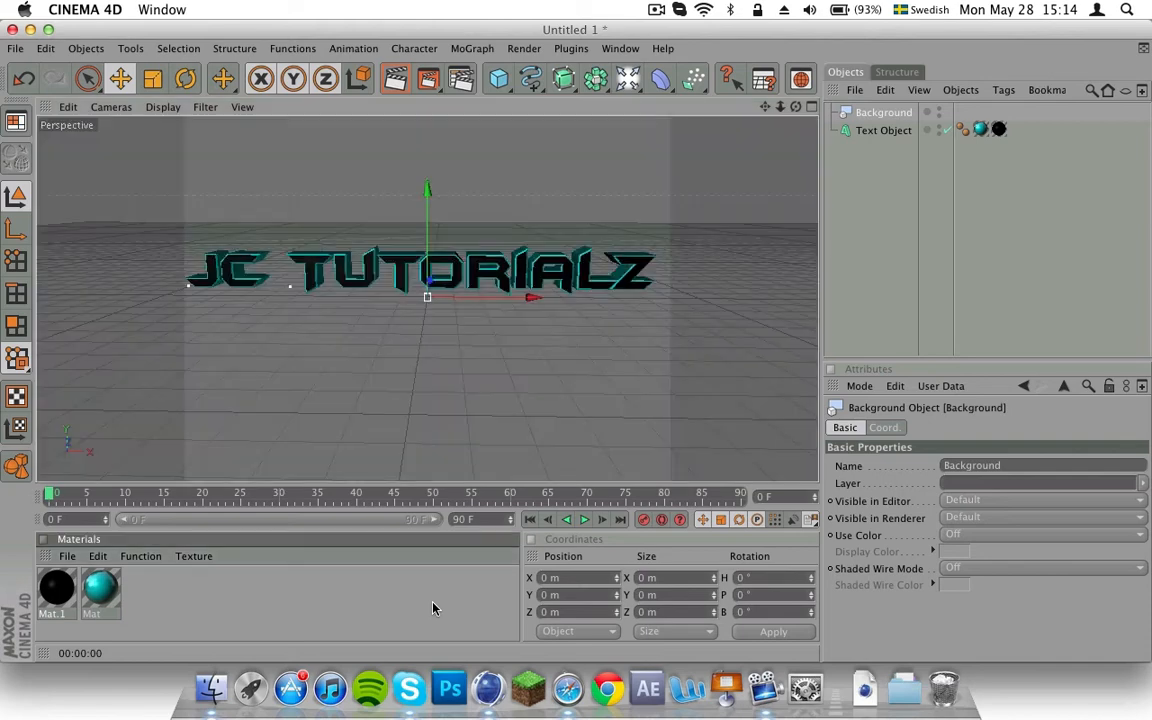
Create another new material and set its color to dark blue, RGB 26, 0, 156.
double_click(168, 621)
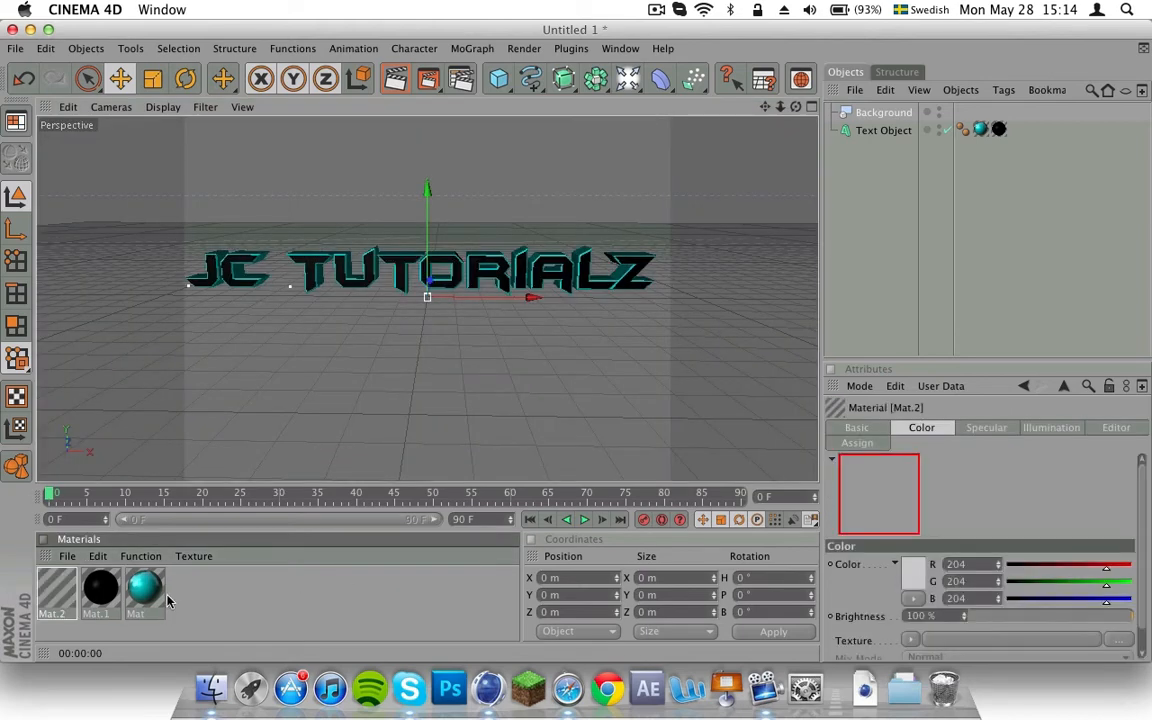
double_click(57, 595)
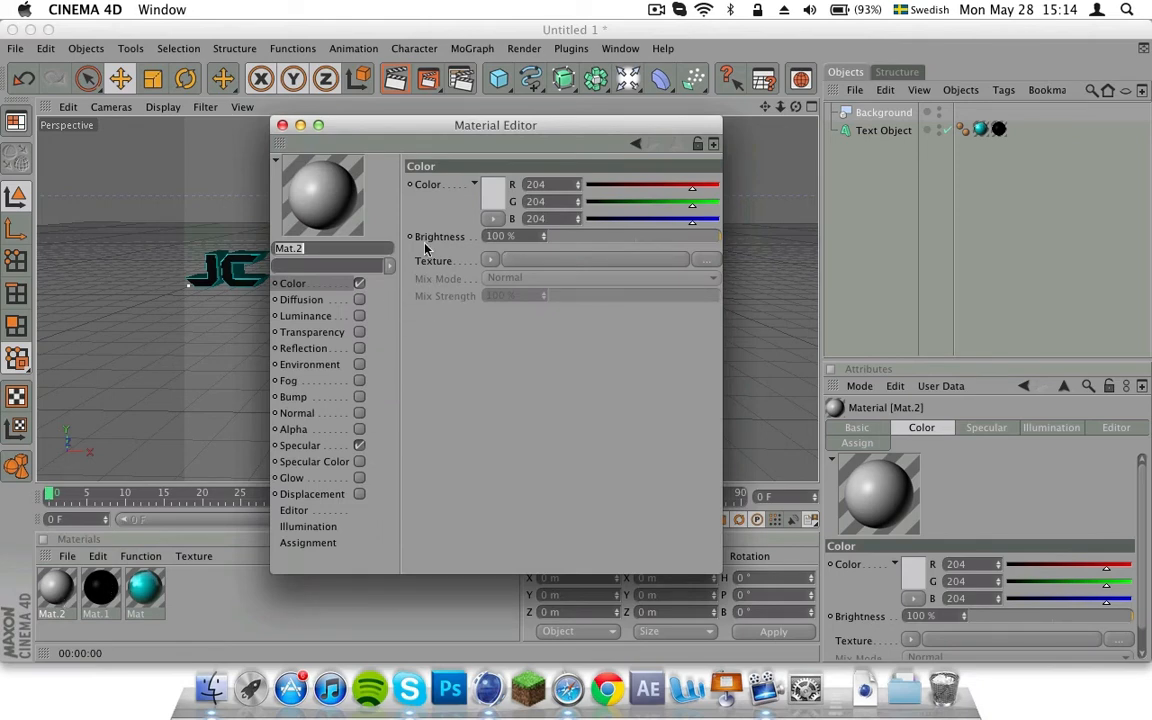
click(491, 195)
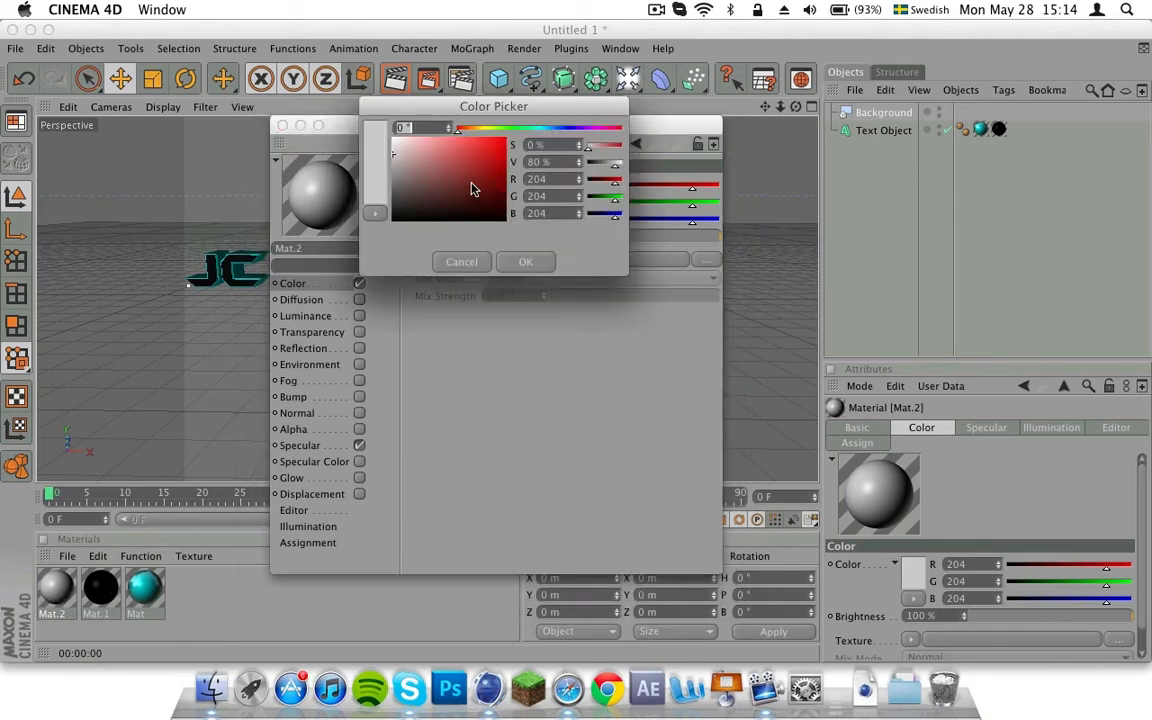
drag(461, 129, 570, 130)
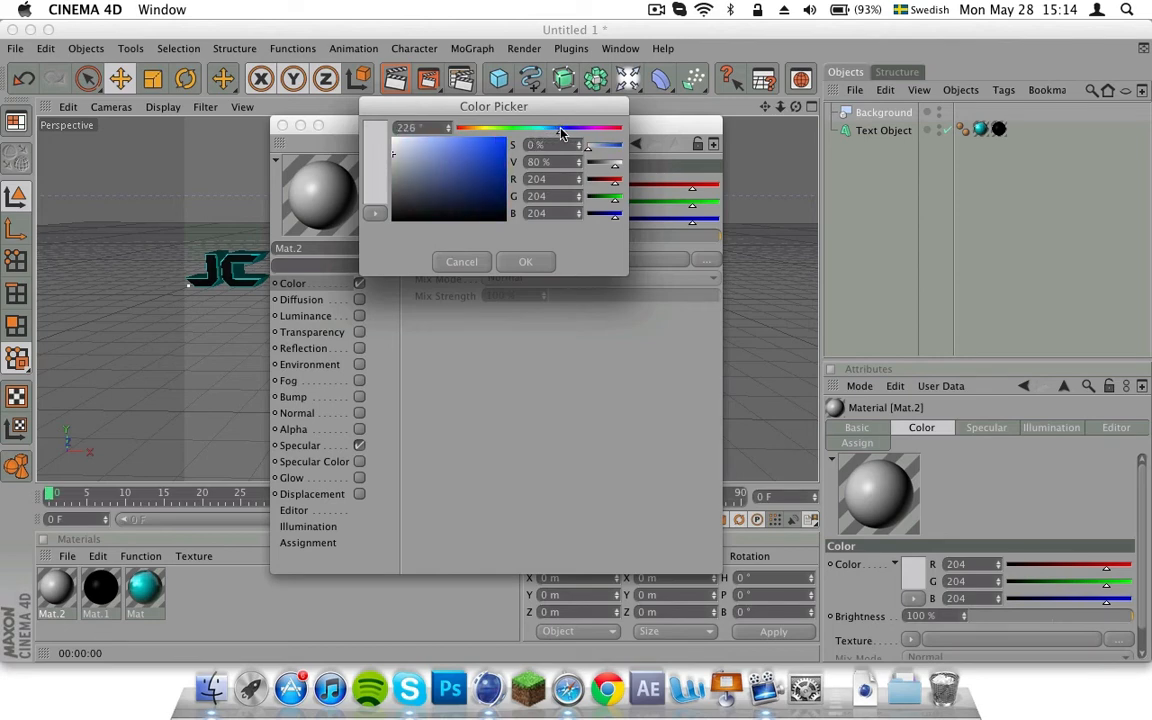
click(475, 153)
drag(478, 157, 520, 170)
click(527, 260)
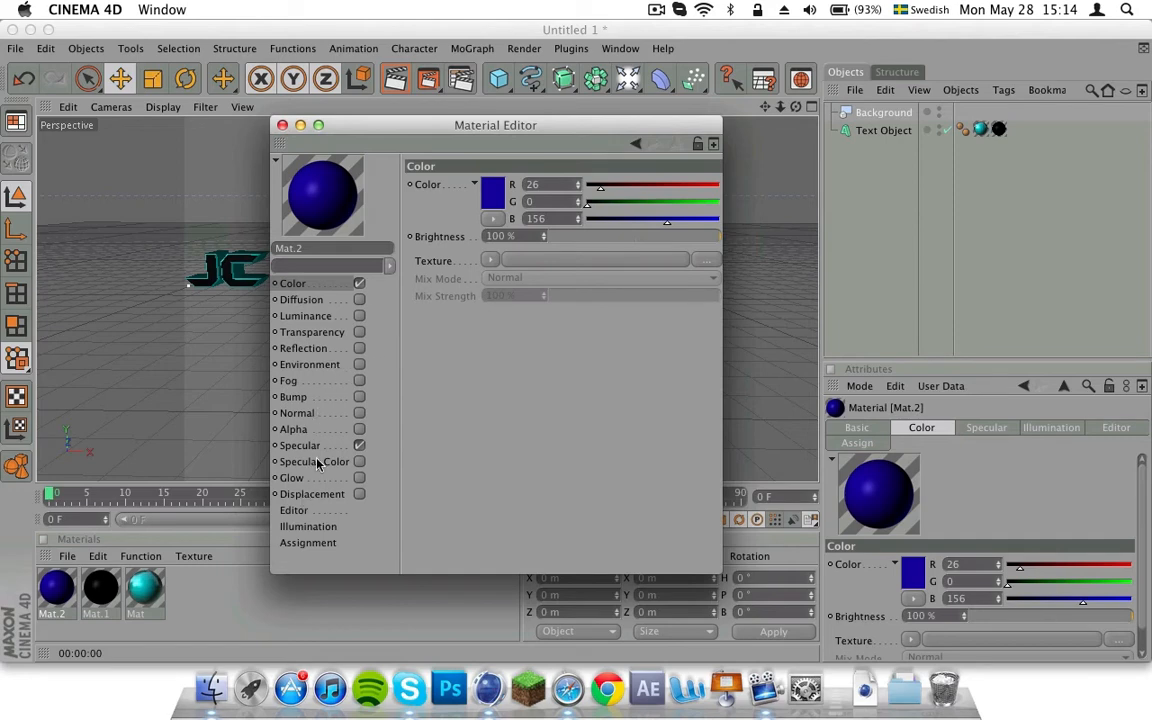
Apply the dark blue material to the Background object and render a preview of the text against it.
click(326, 349)
click(323, 334)
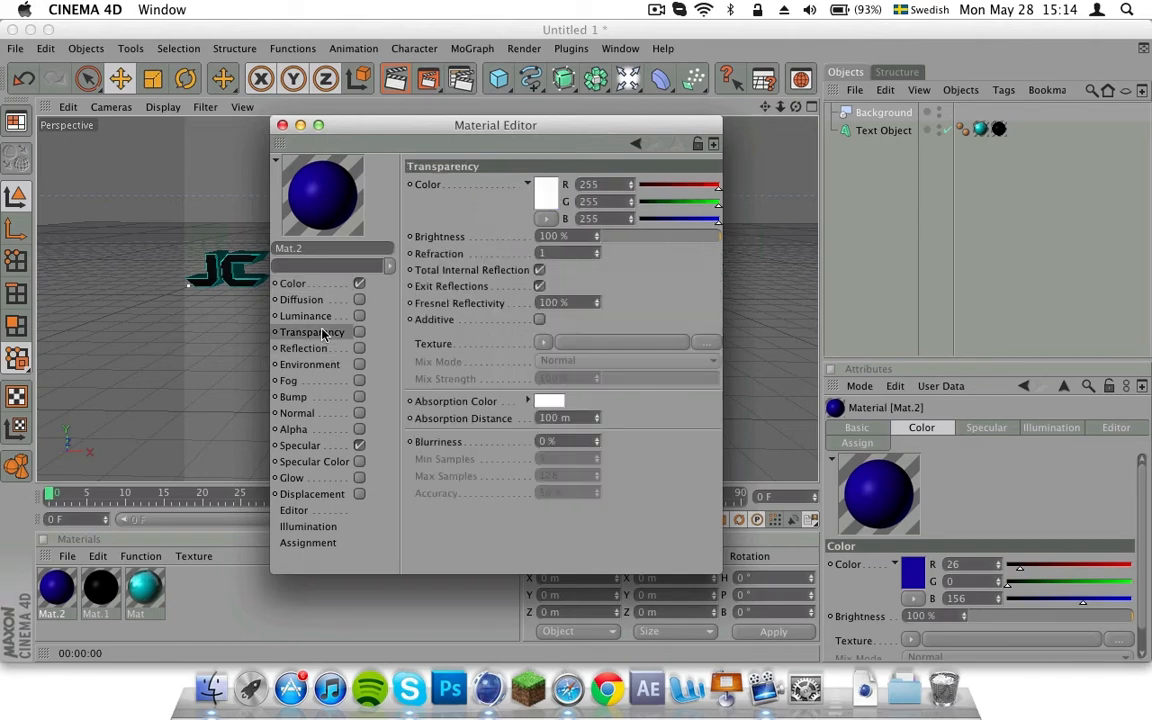
click(282, 124)
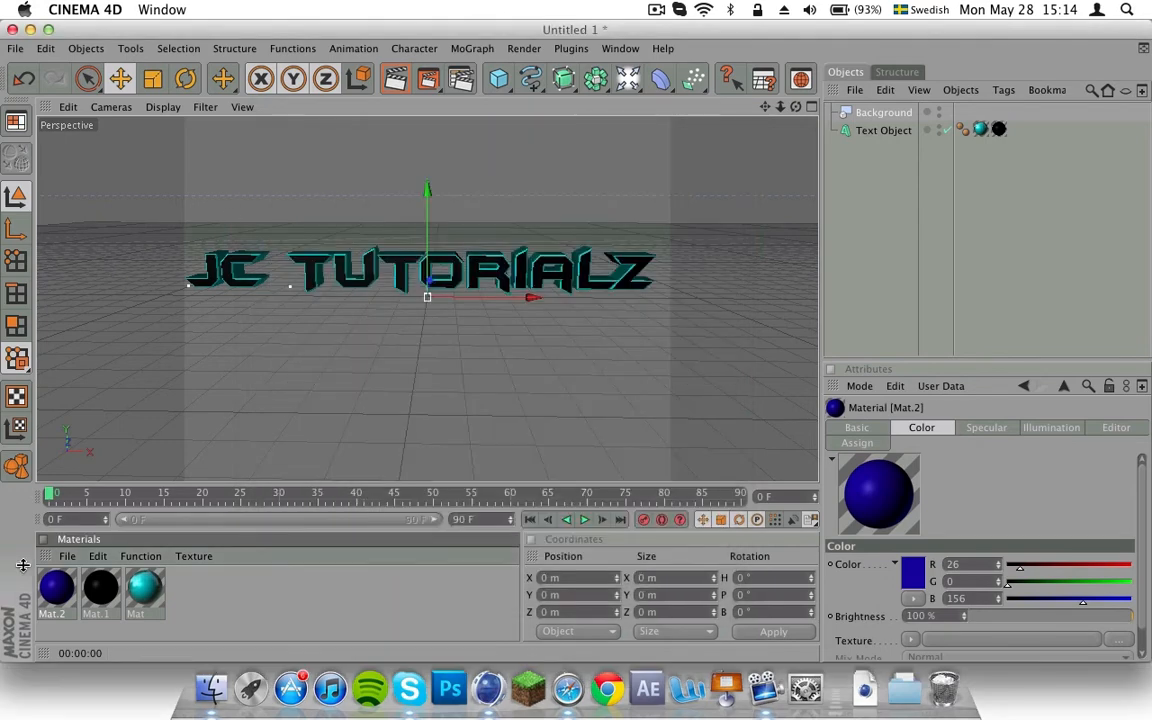
drag(344, 467, 887, 113)
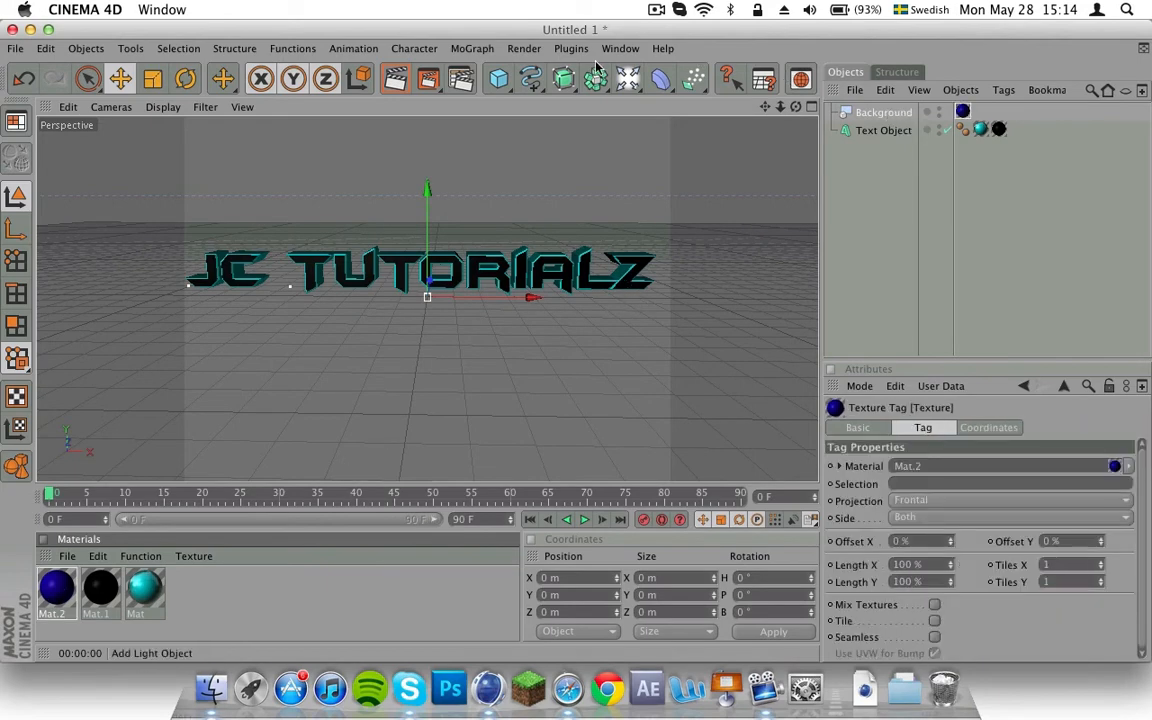
click(396, 81)
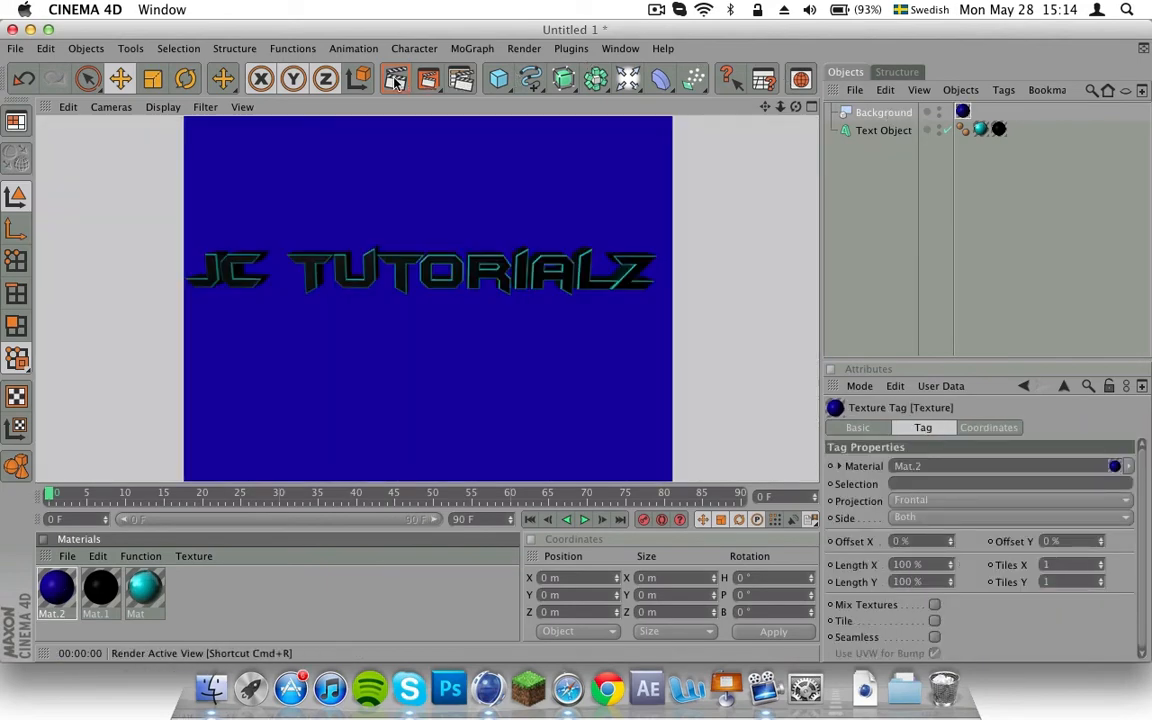
click(618, 386)
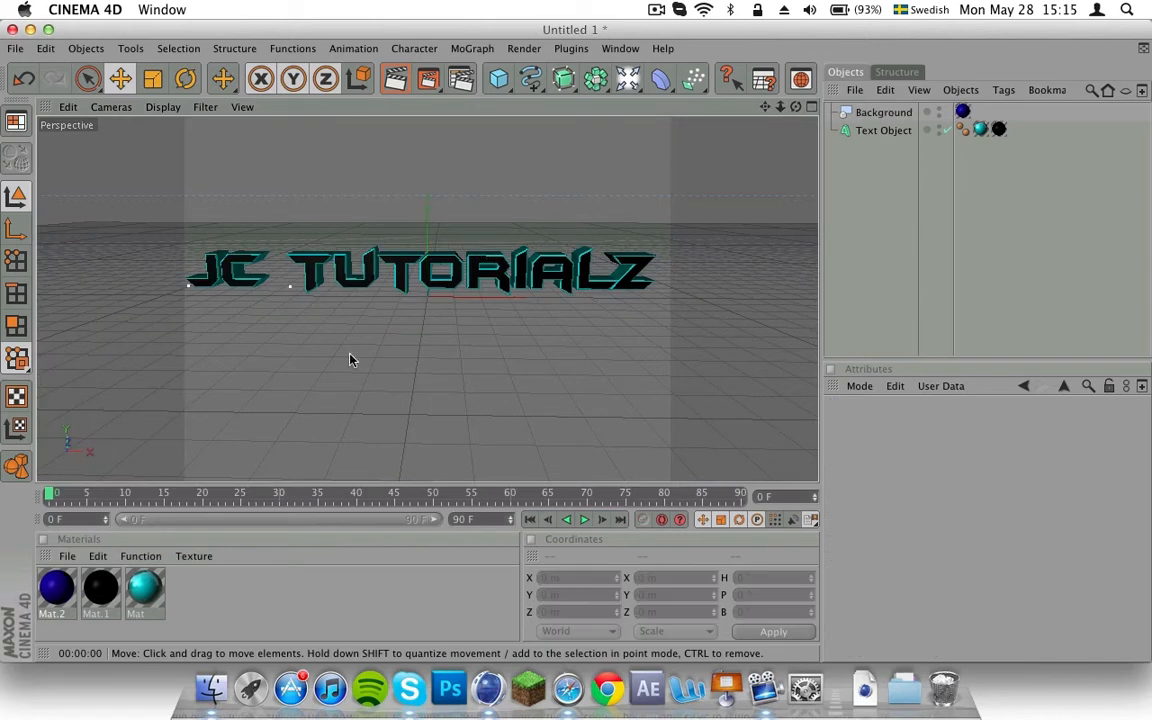
Examine the dark blue material's specular, editor and transparency settings, including the shaders available for the transparency texture.
click(60, 588)
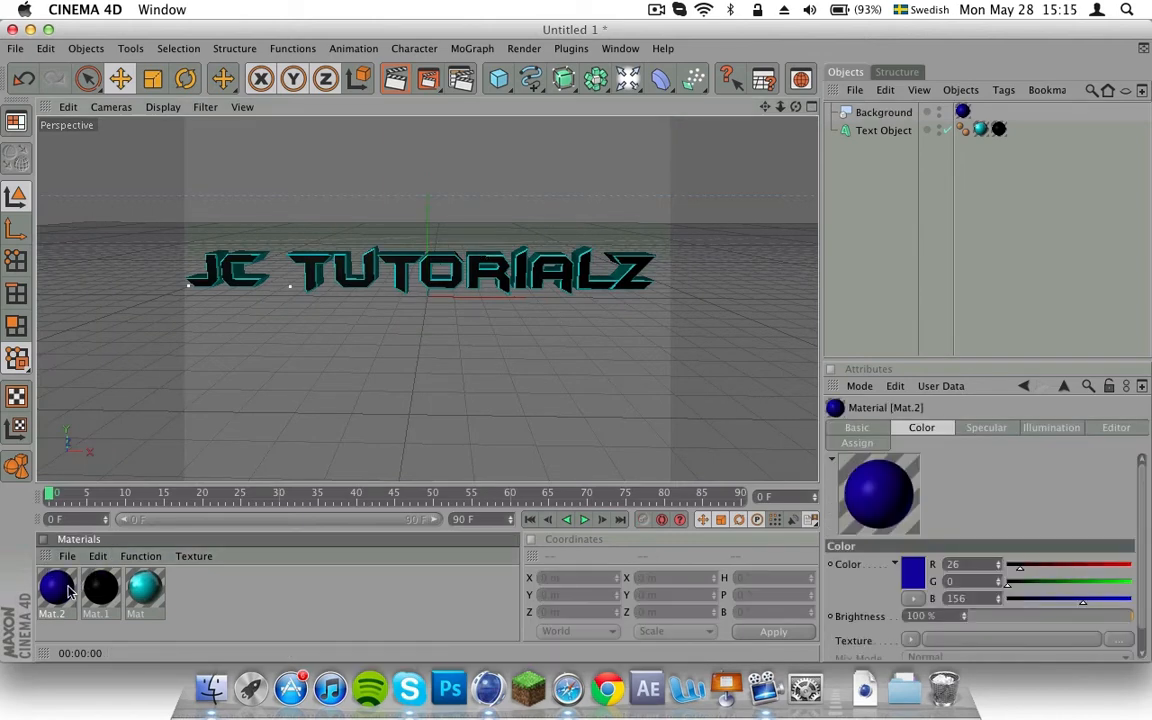
scroll(1059, 488, down, 1)
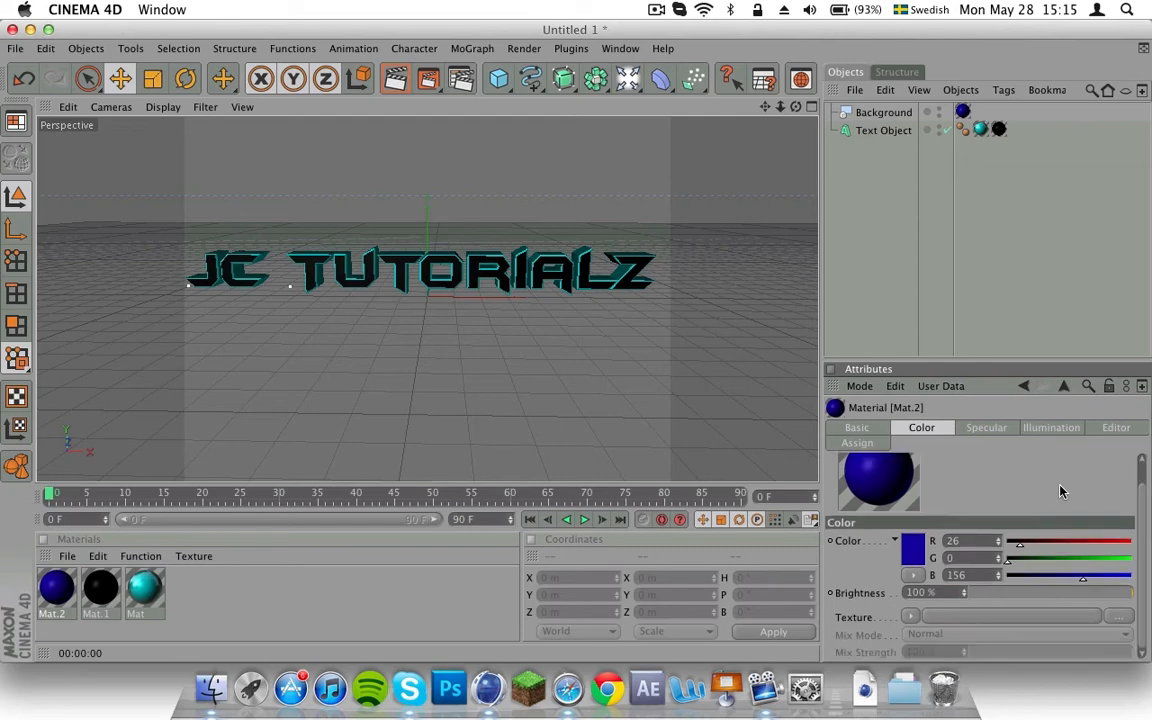
click(1000, 430)
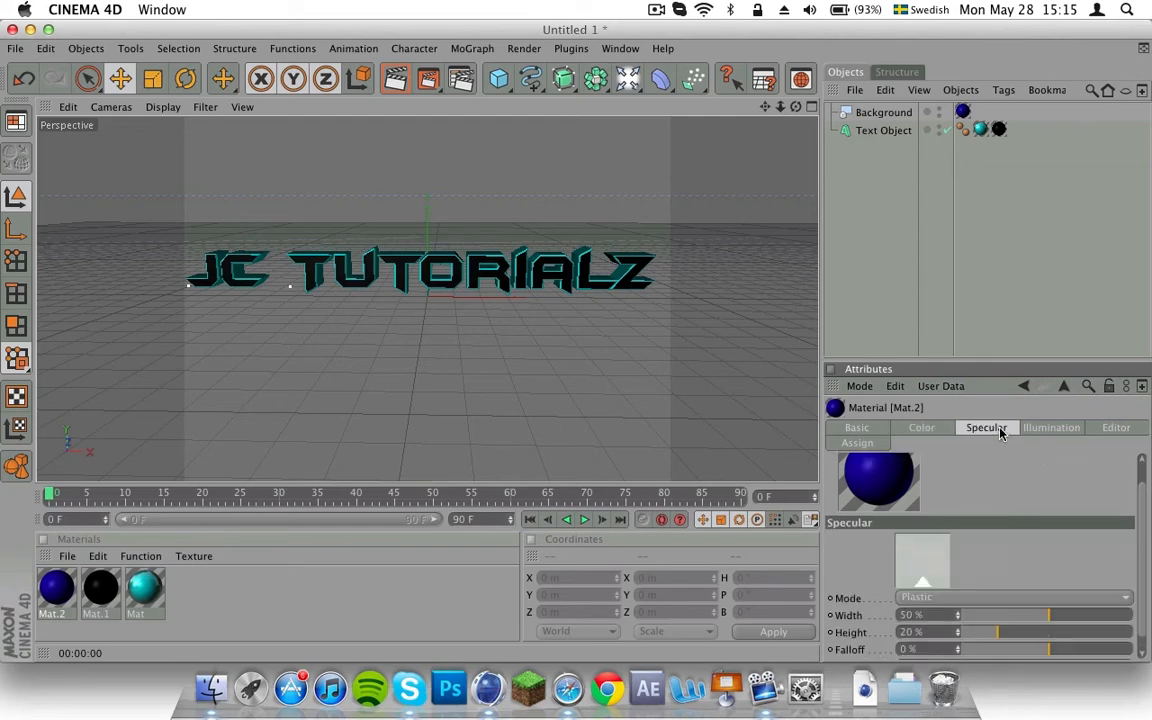
click(1103, 432)
double_click(60, 595)
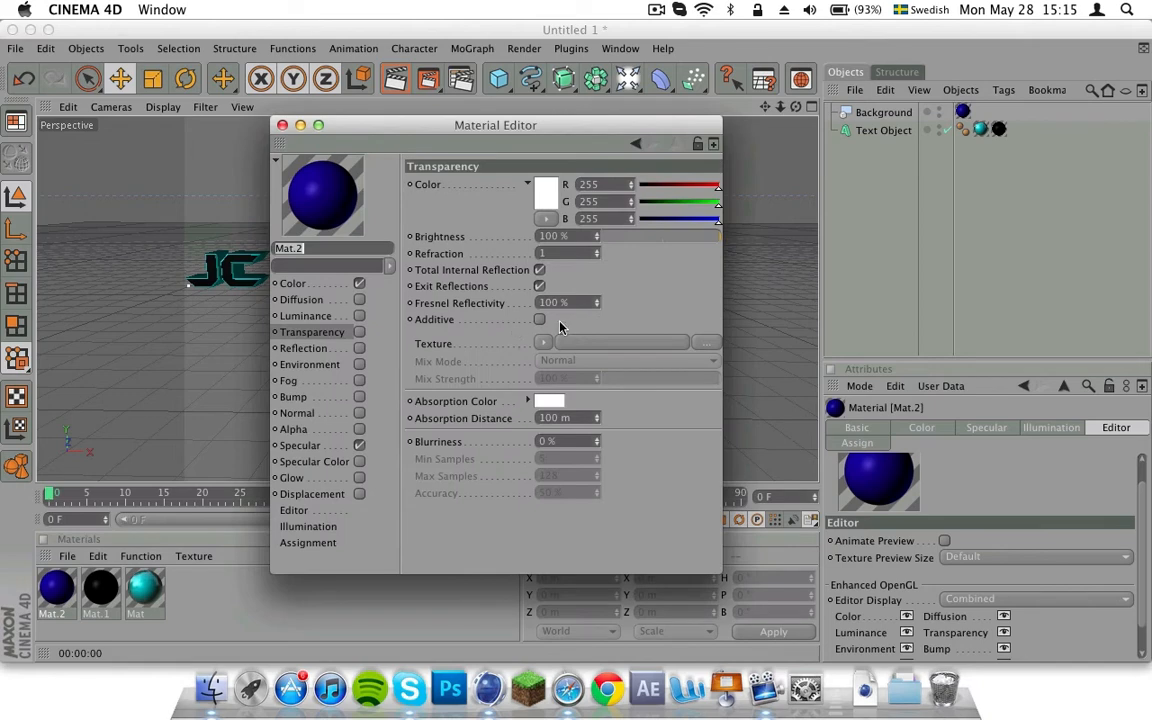
click(545, 344)
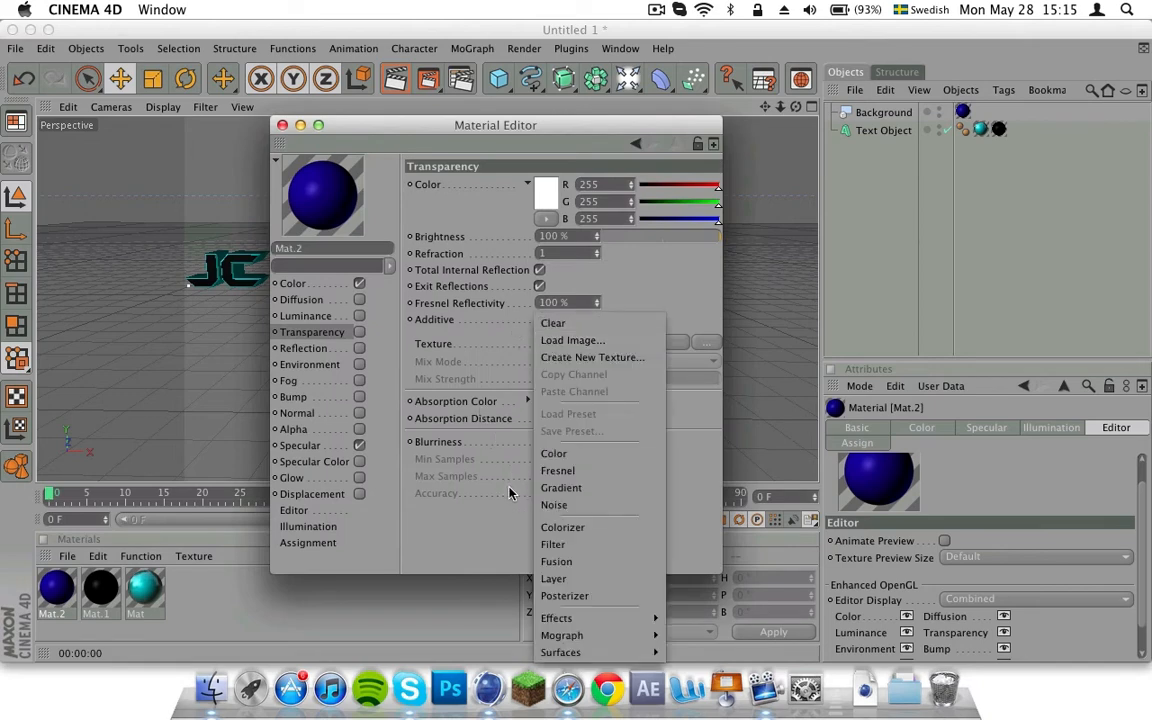
mouse_move(549, 619)
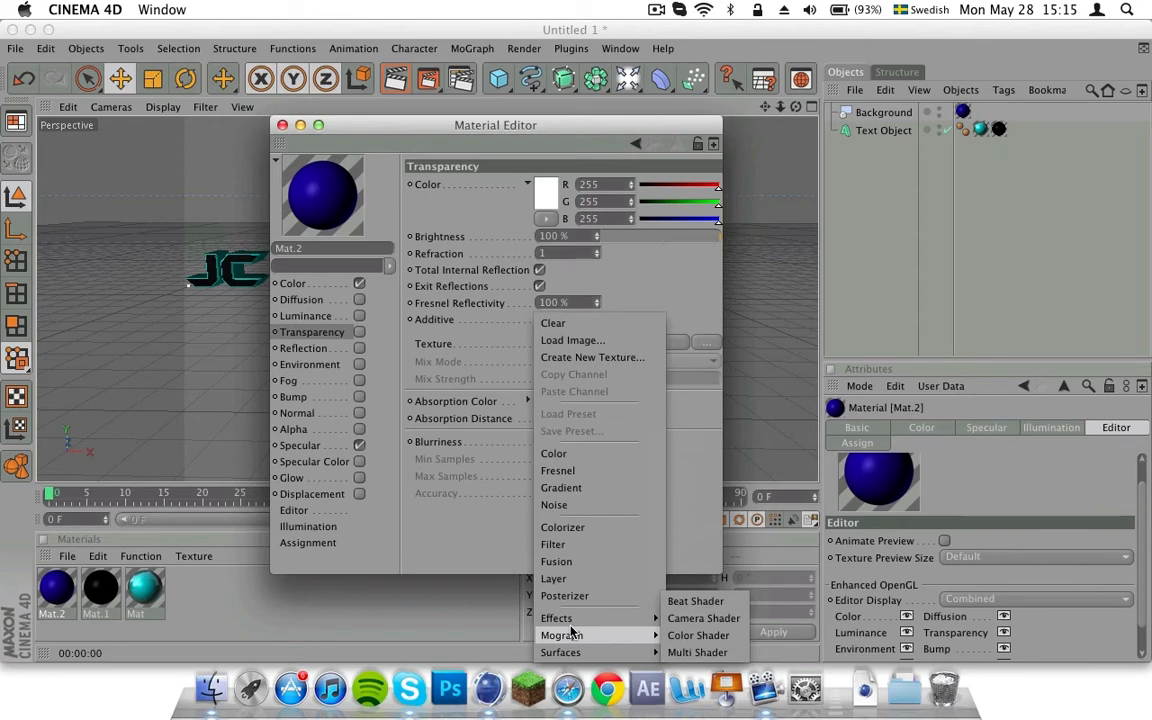
click(471, 492)
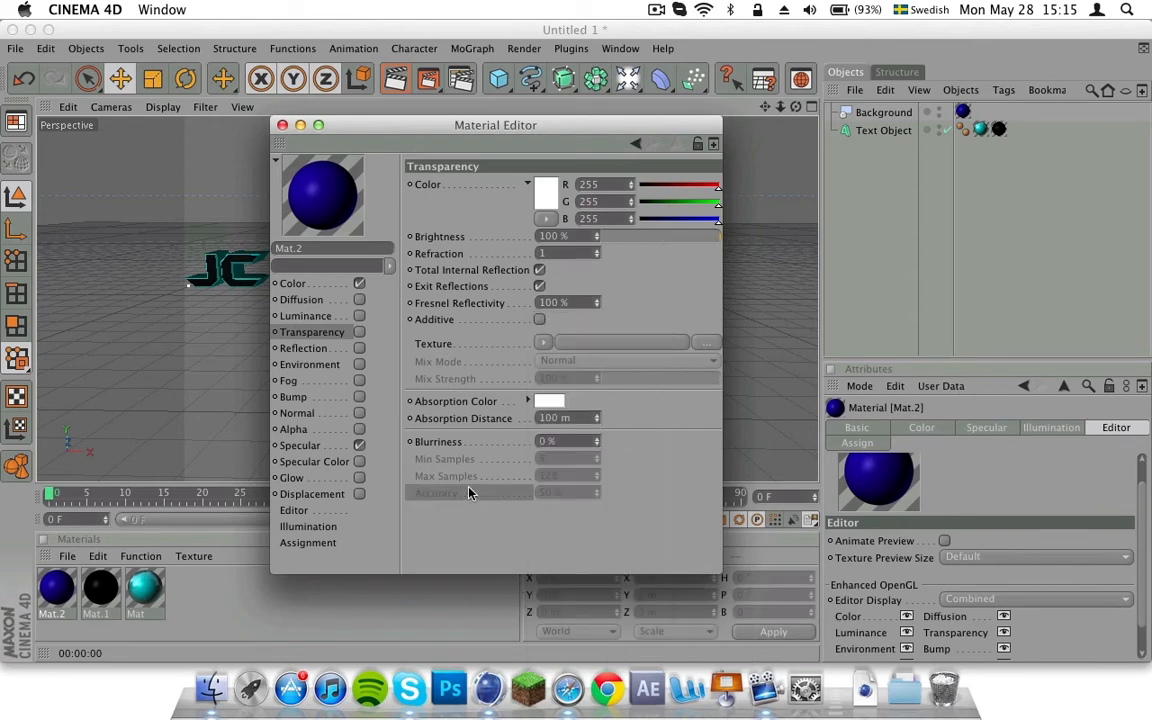
click(283, 125)
Try a preview render with the dark blue material deleted, and undo the deletion.
click(56, 590)
key(Delete)
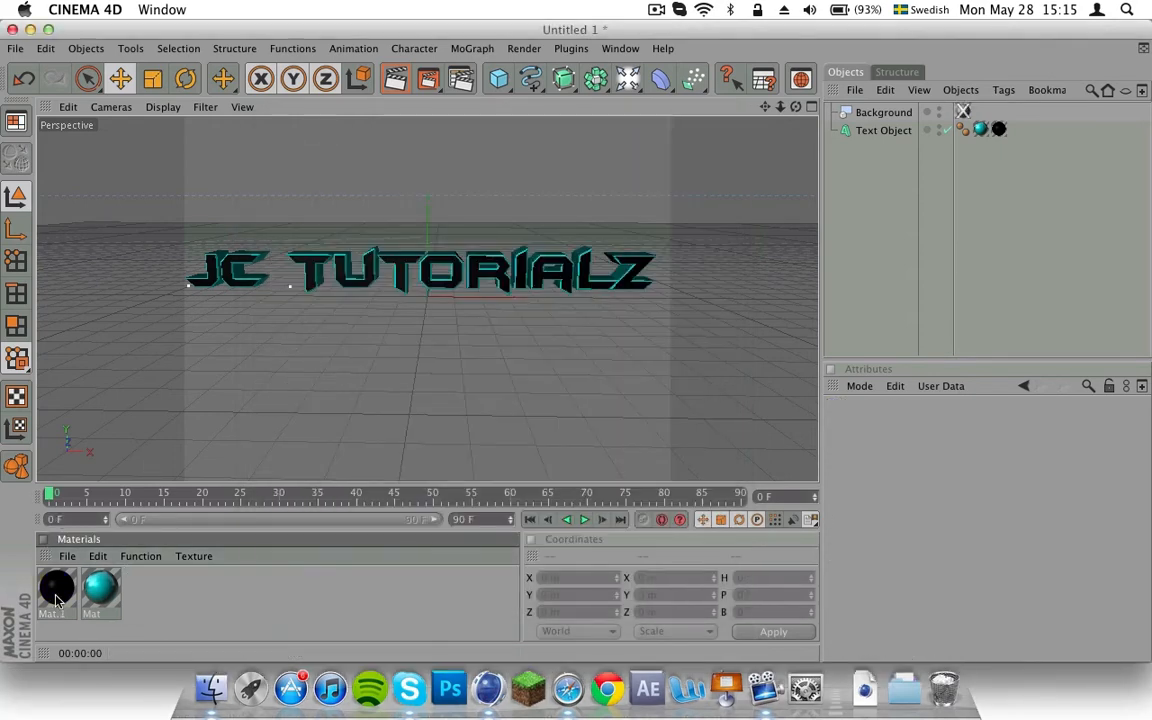
click(395, 78)
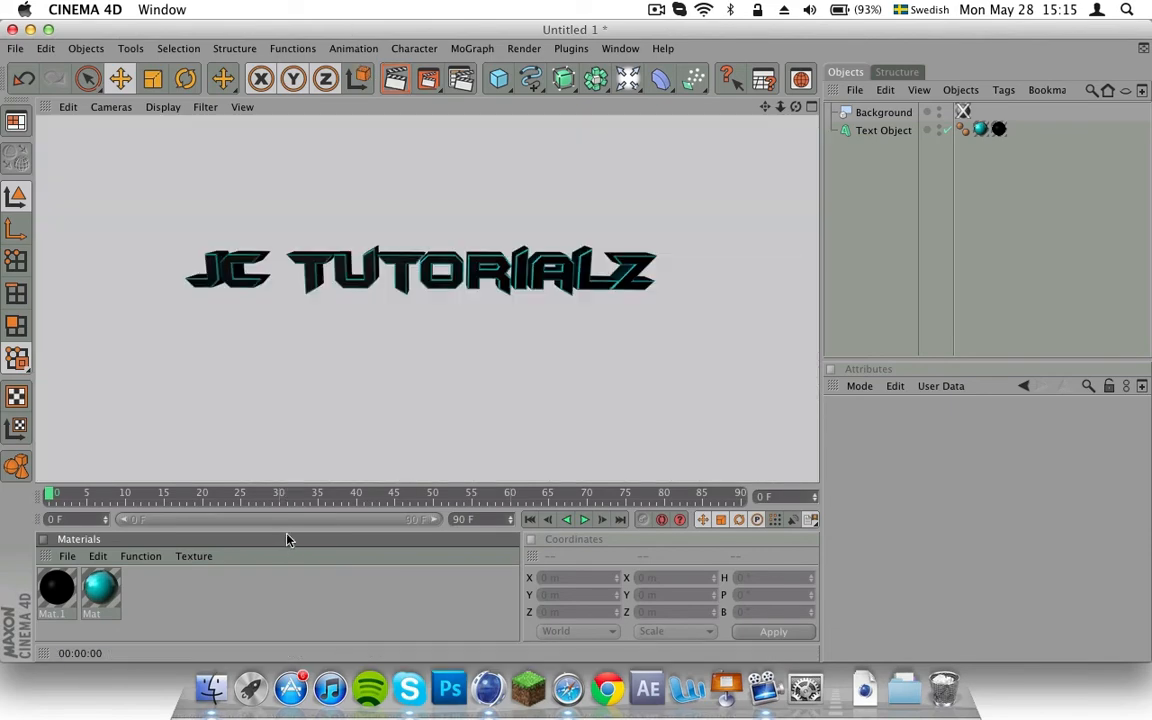
key(super+z)
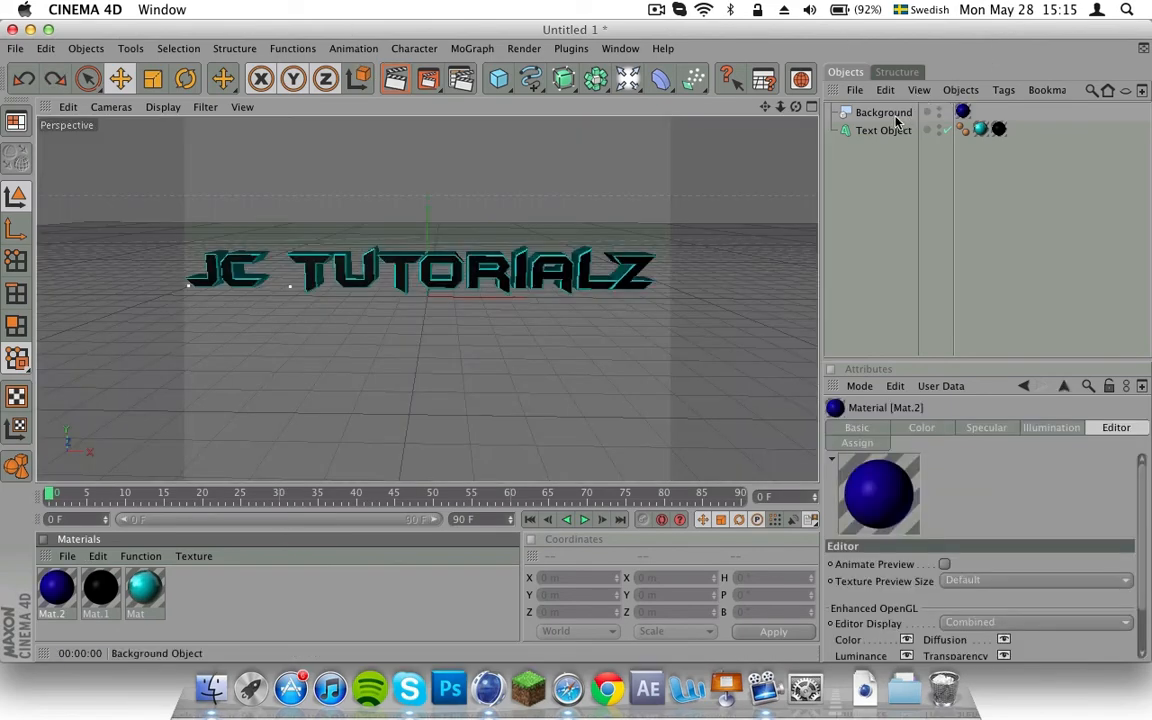
Delete the Background object and the dark blue material from the scene.
click(895, 115)
key(Delete)
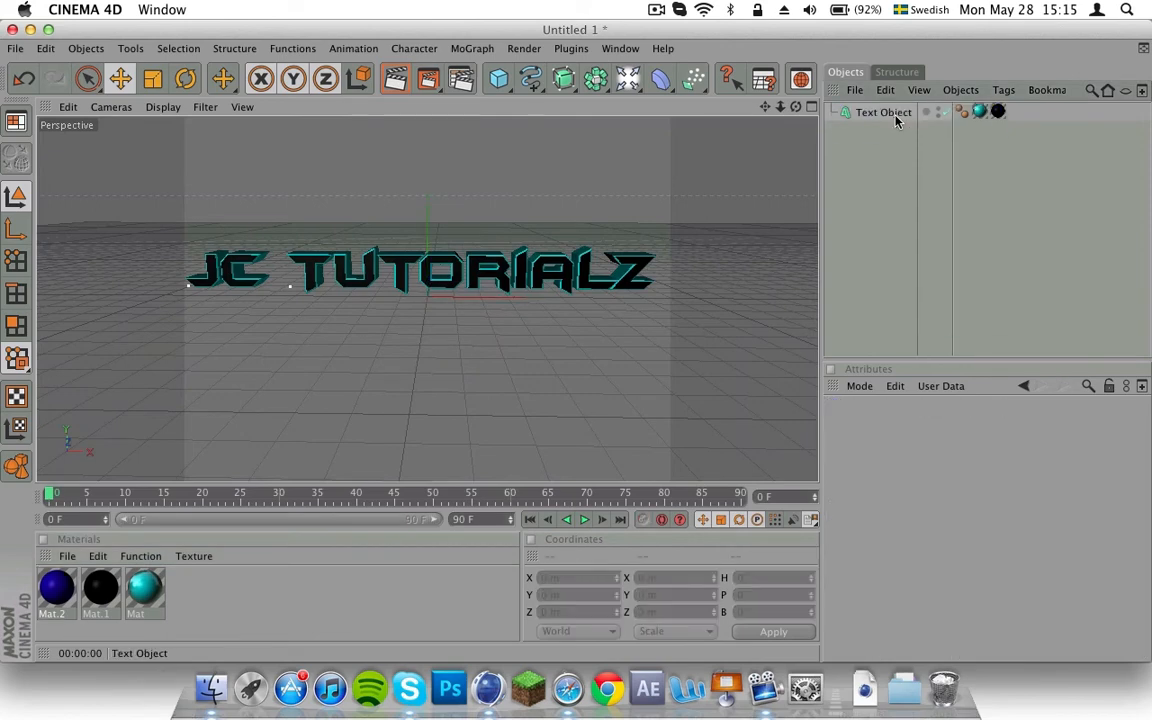
click(70, 597)
key(Delete)
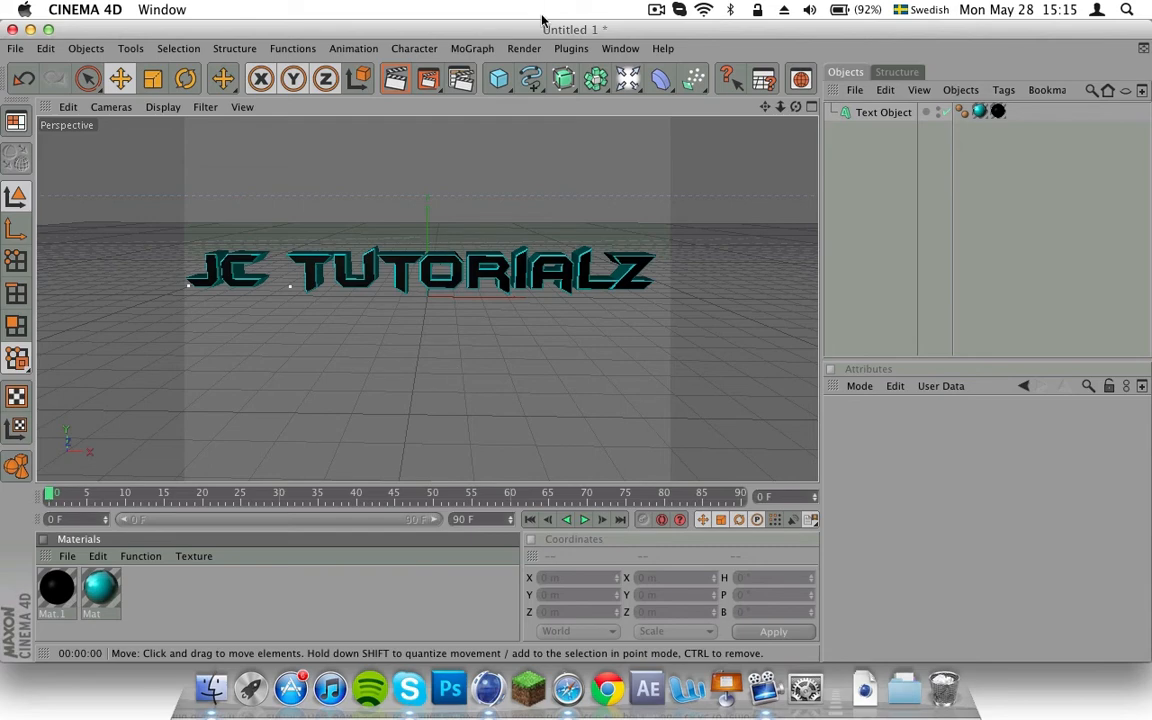
Add a Sky object to the scene and render a preview of the text with it.
click(624, 84)
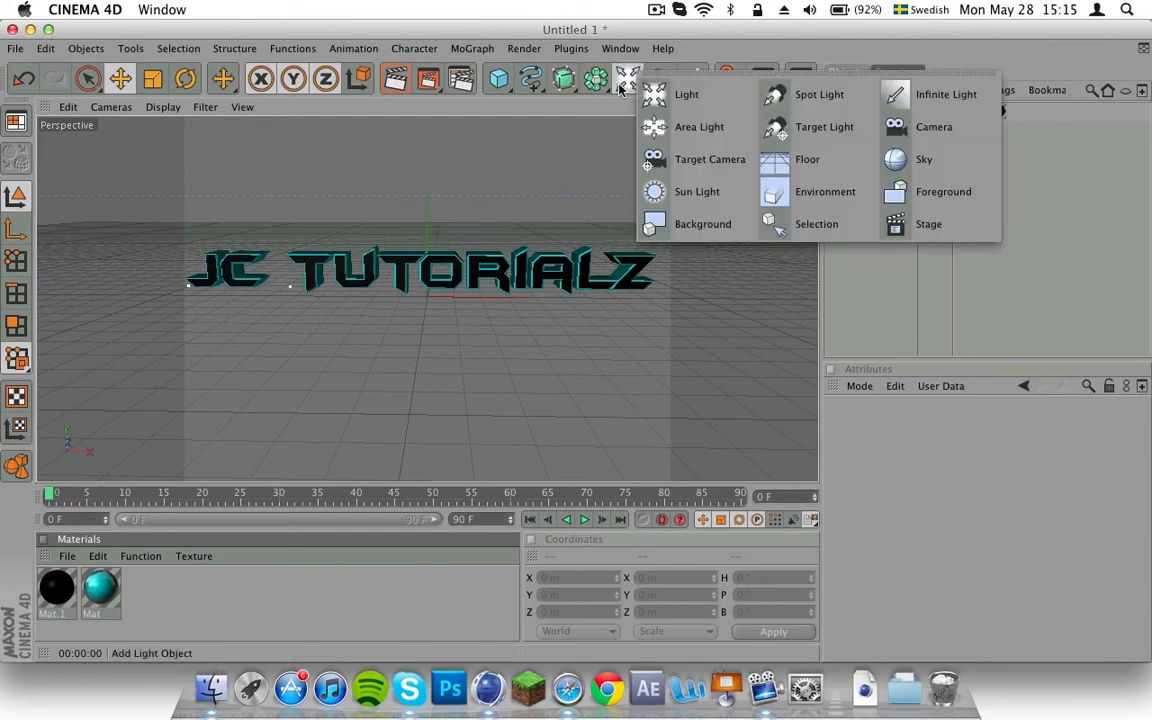
click(897, 160)
click(395, 80)
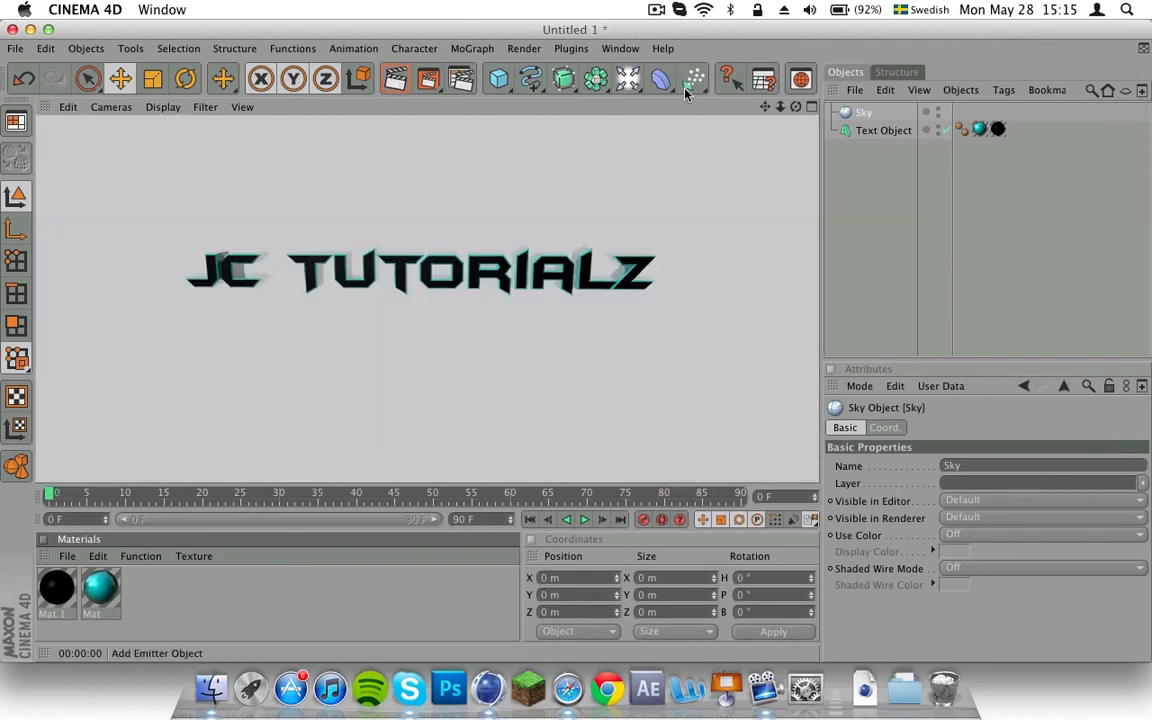
Render previews of the text against the sky from the side, at an angle and from the front.
drag(793, 118, 1042, 92)
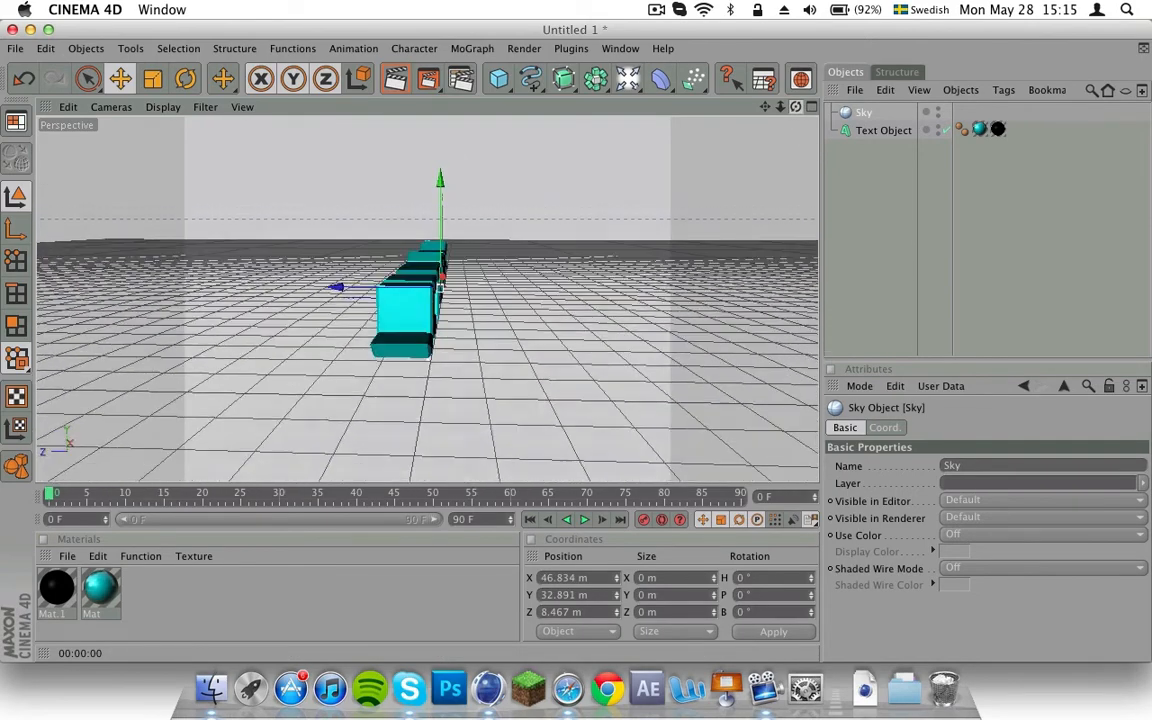
click(405, 86)
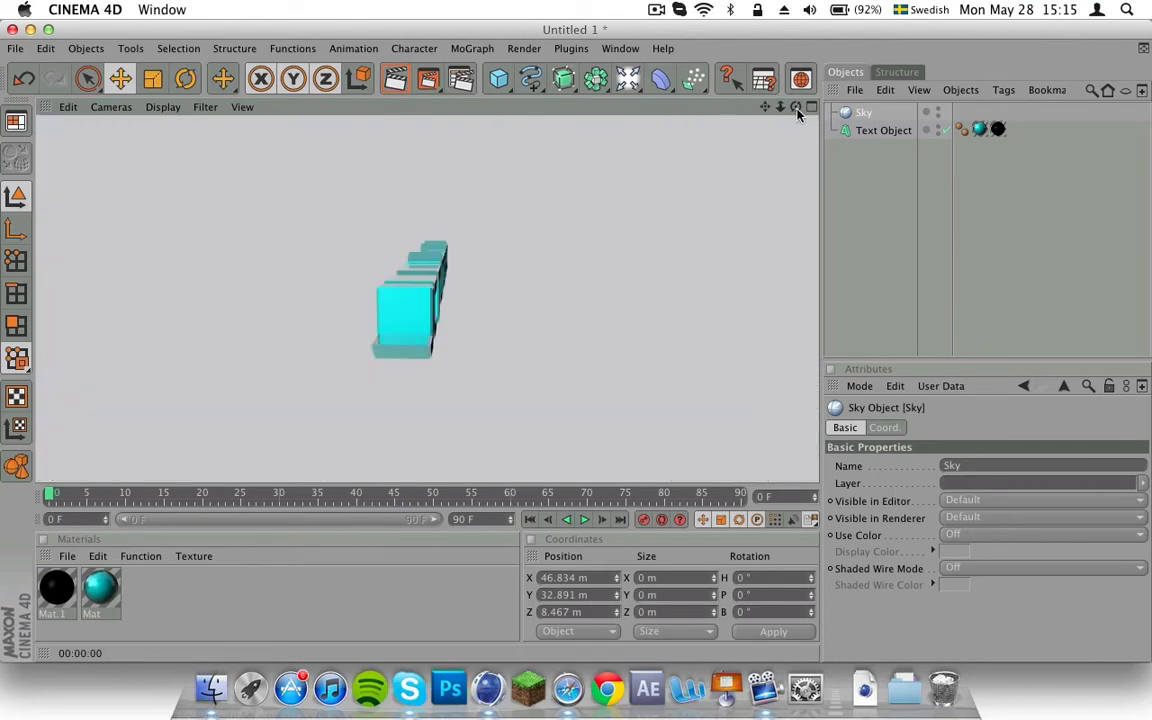
drag(797, 108, 716, 105)
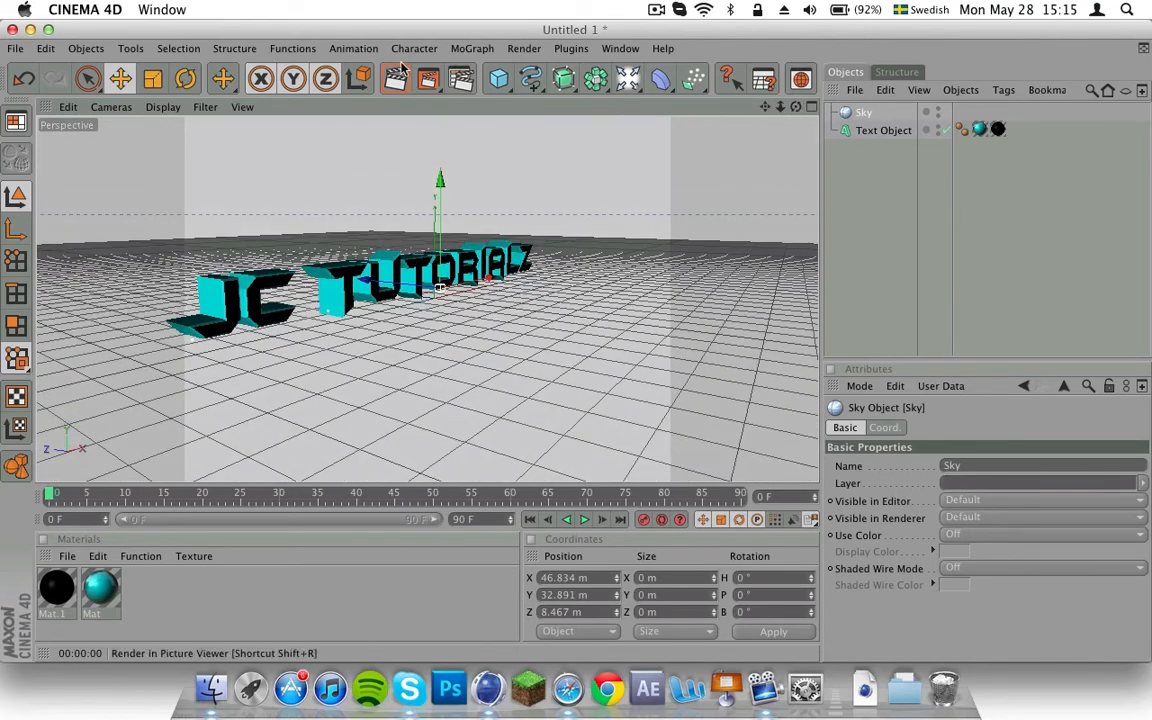
click(389, 90)
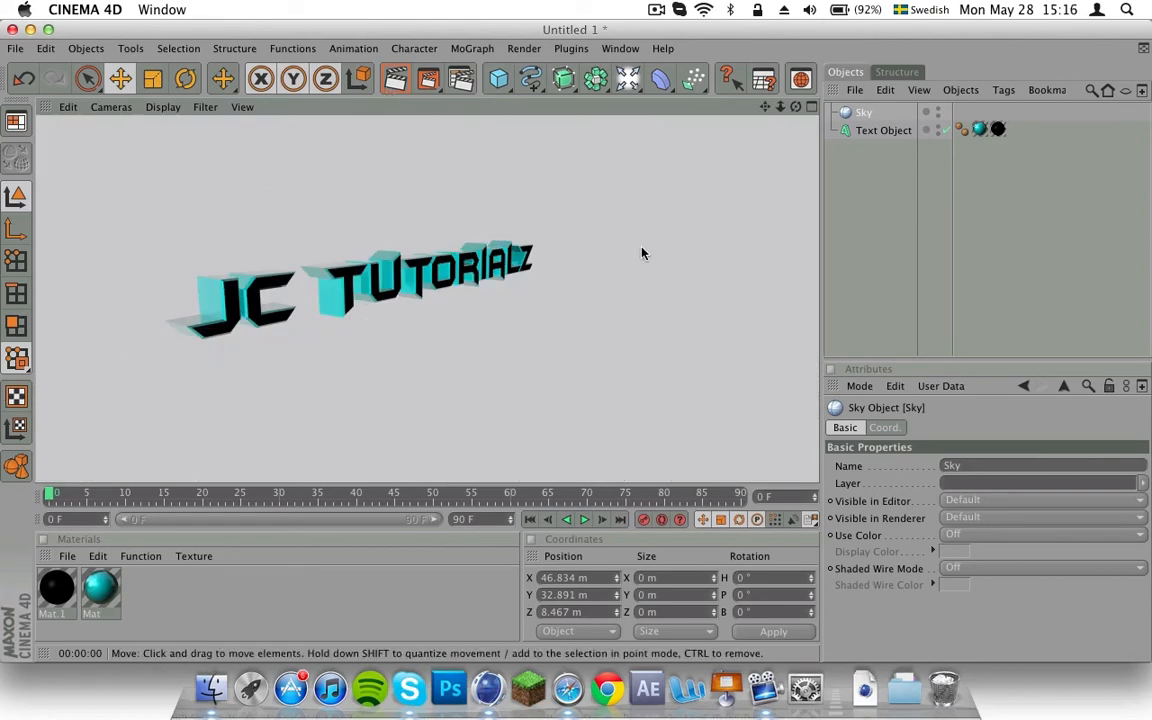
mouse_move(796, 107)
mouse_down()
mouse_move(725, 122)
mouse_move(802, 91)
mouse_up()
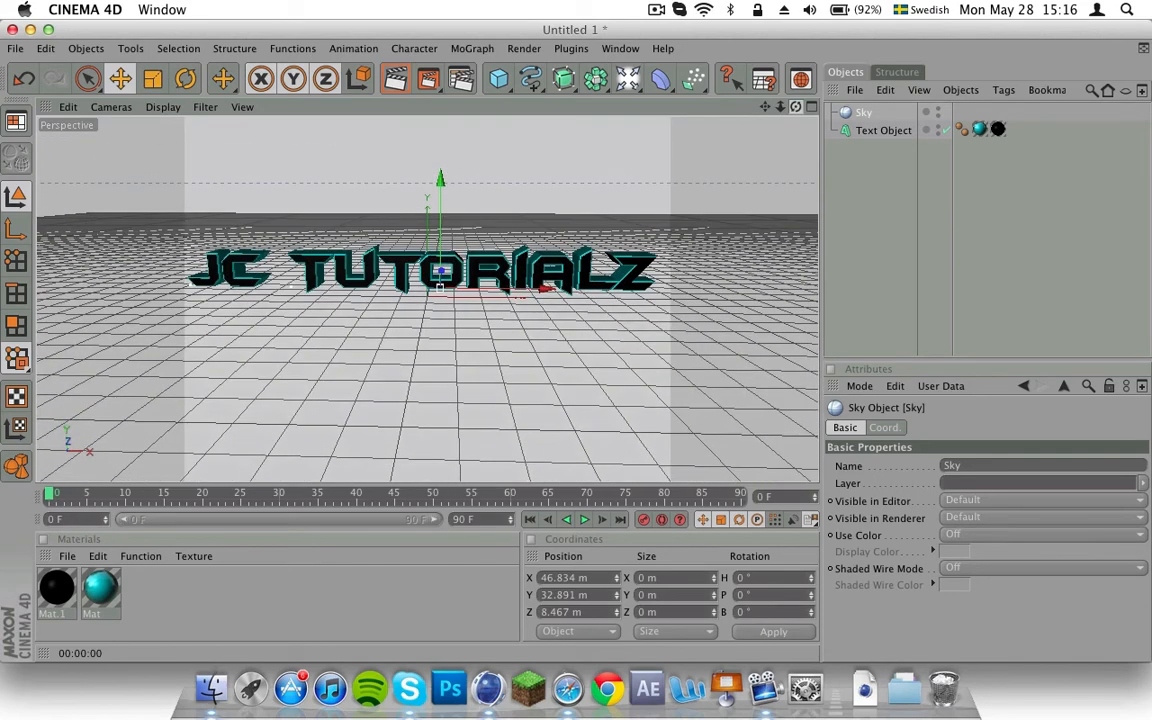
click(397, 80)
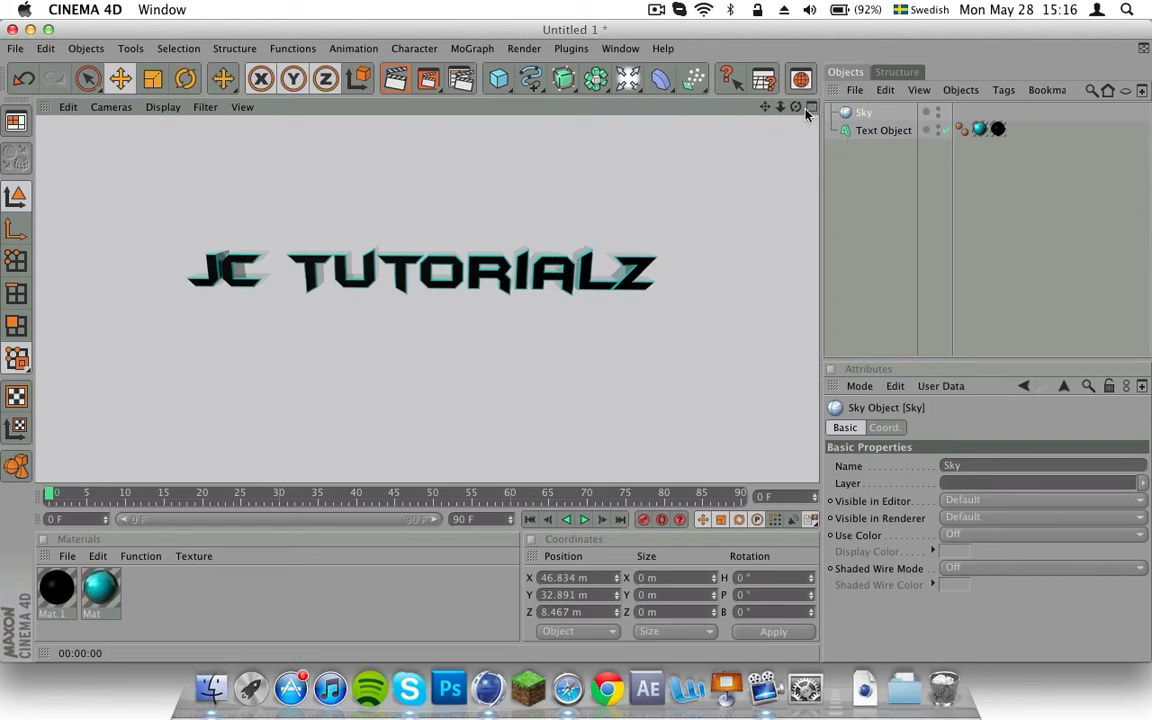
drag(799, 110, 799, 109)
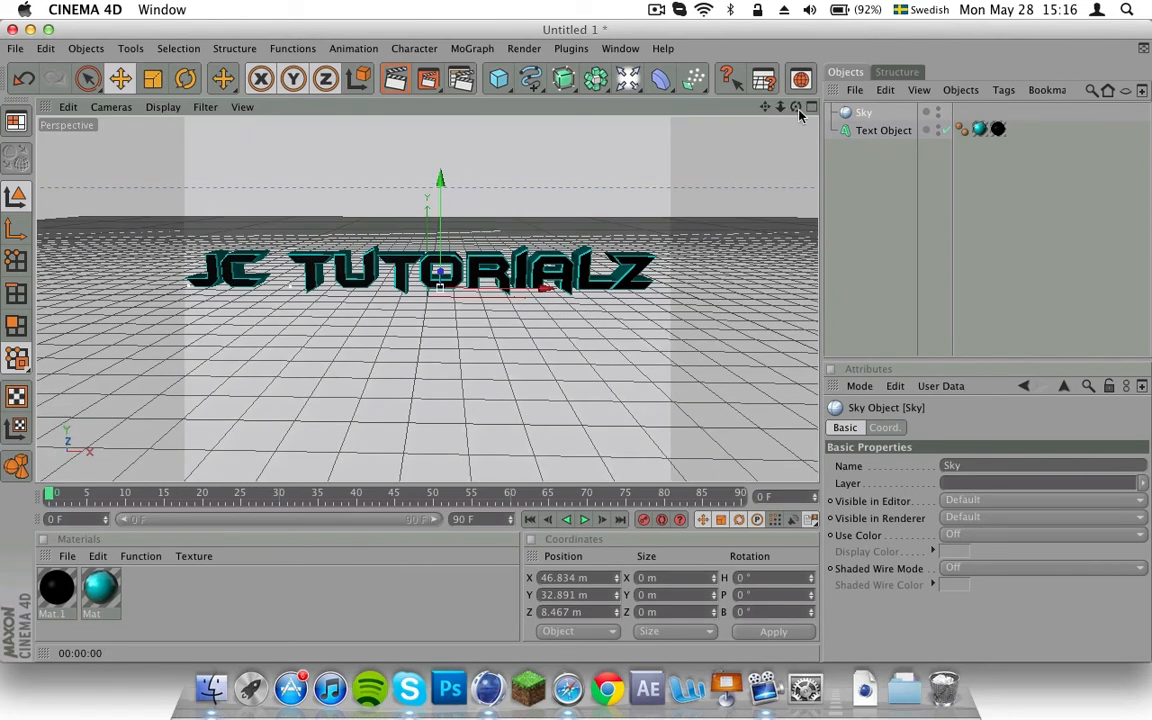
Move the text object along the X axis to a position of about -885 m and render a preview.
drag(481, 288, 490, 288)
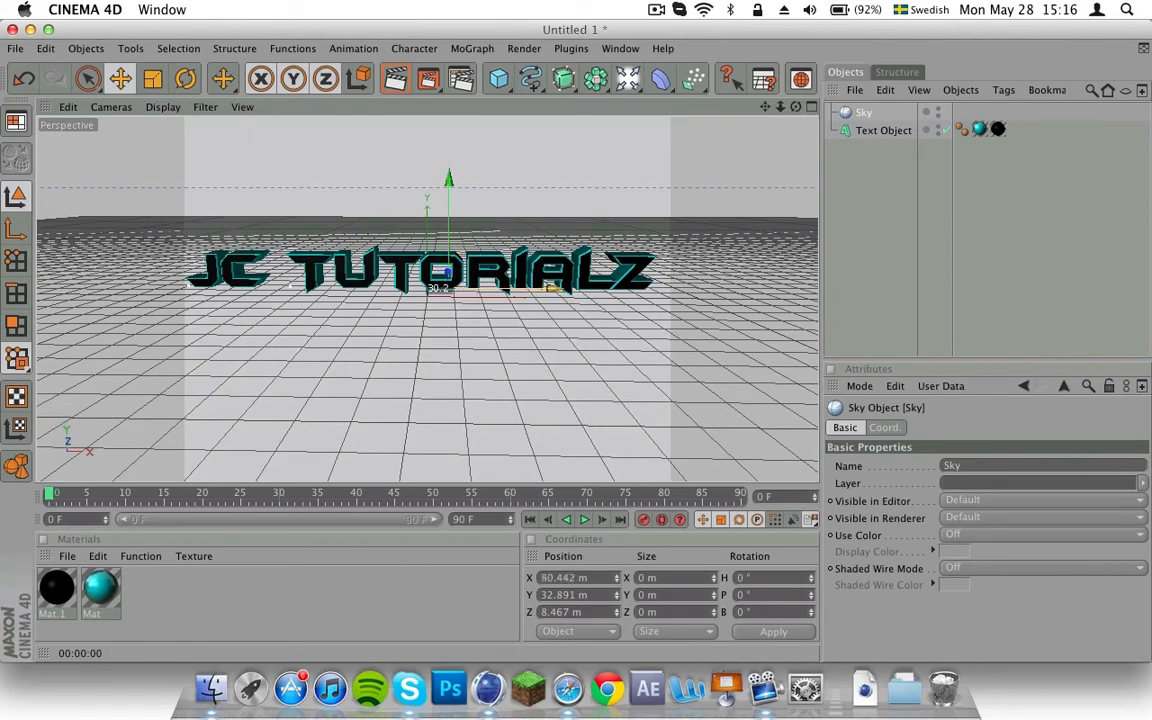
click(487, 258)
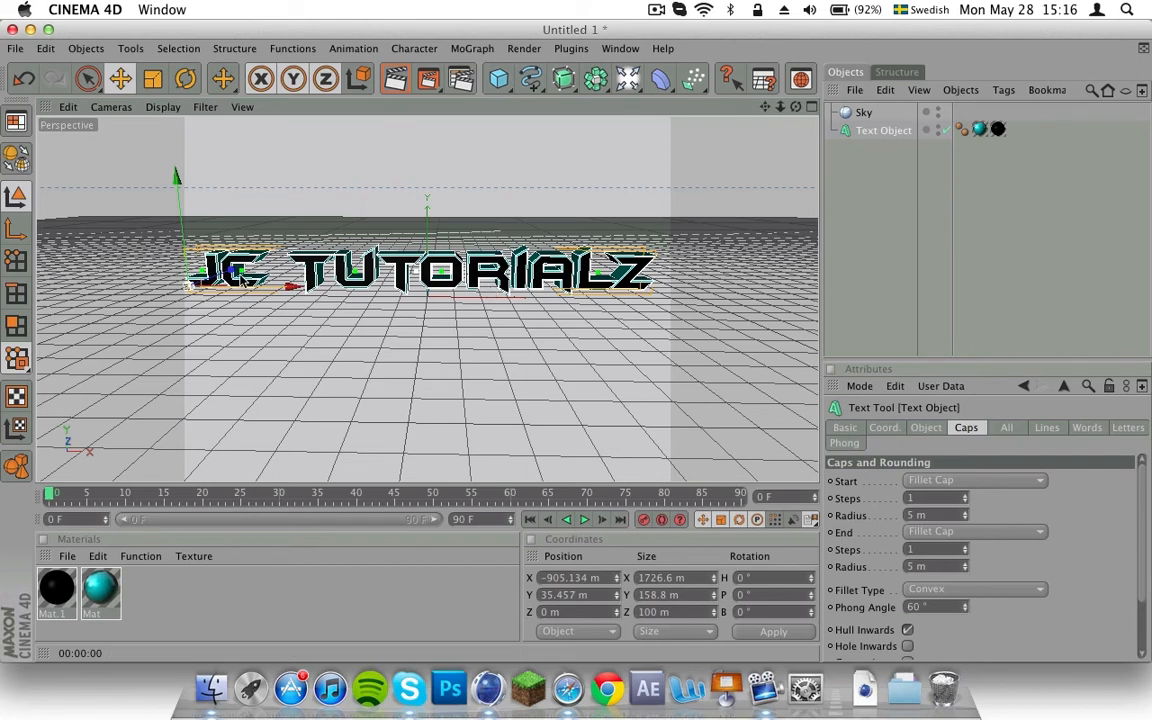
drag(254, 286, 260, 286)
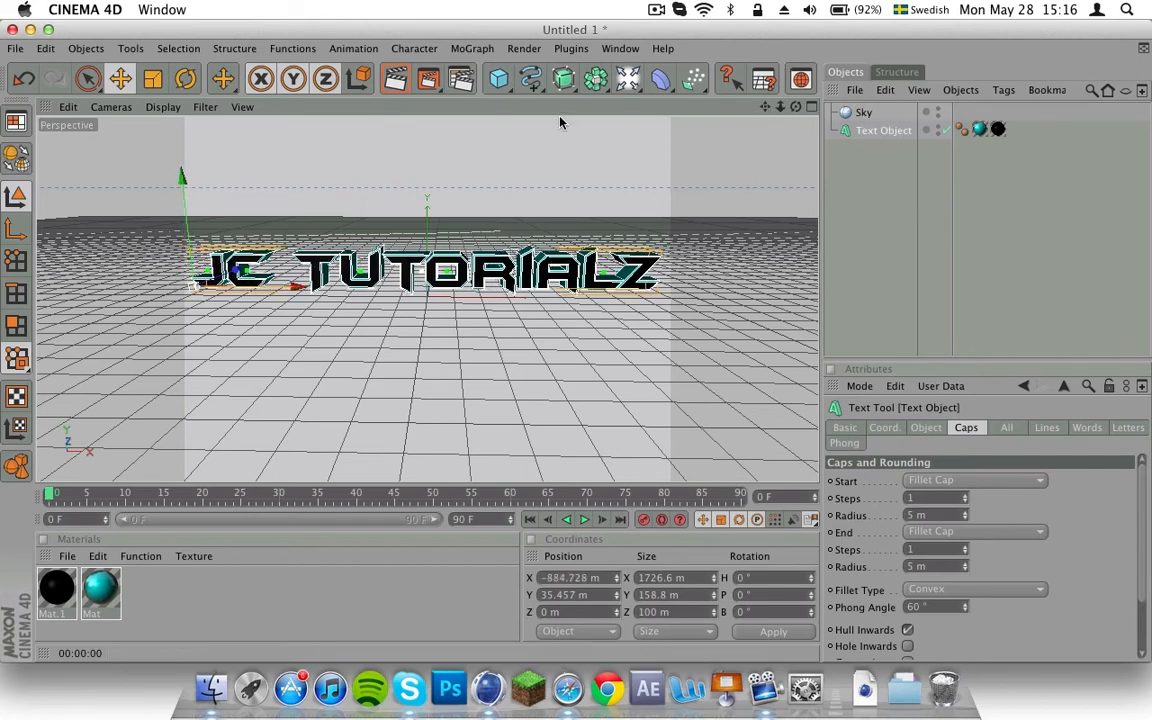
click(395, 78)
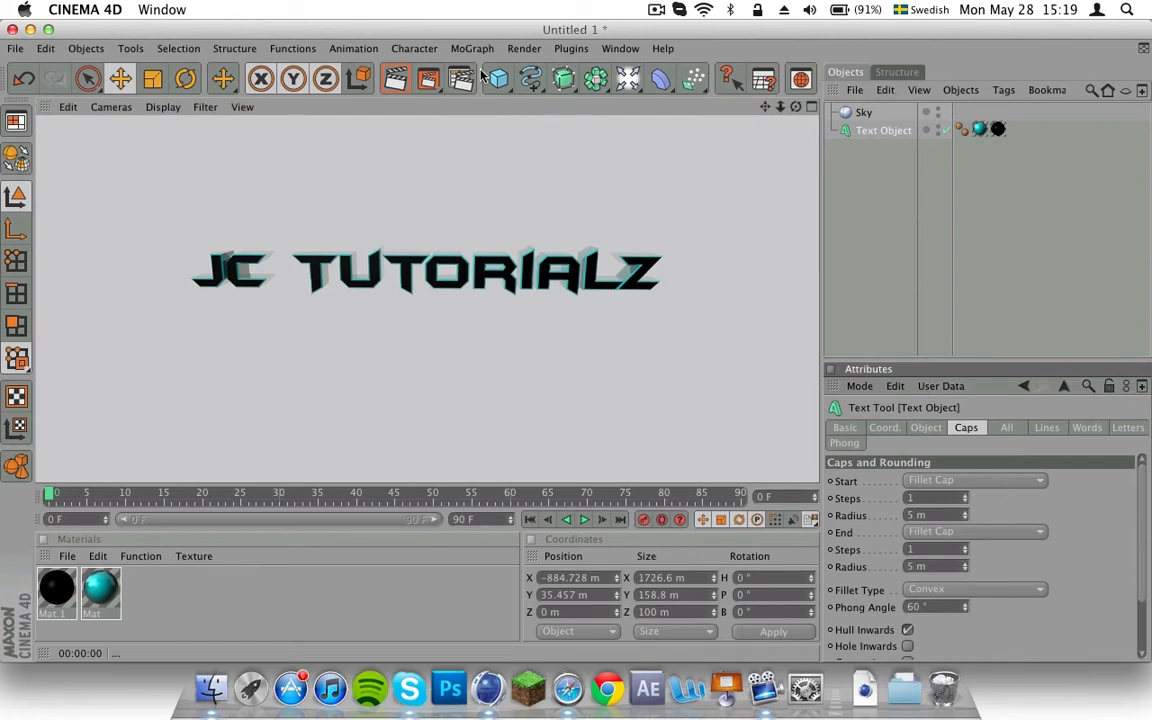
Render another preview of the text from a slightly higher front view.
click(524, 49)
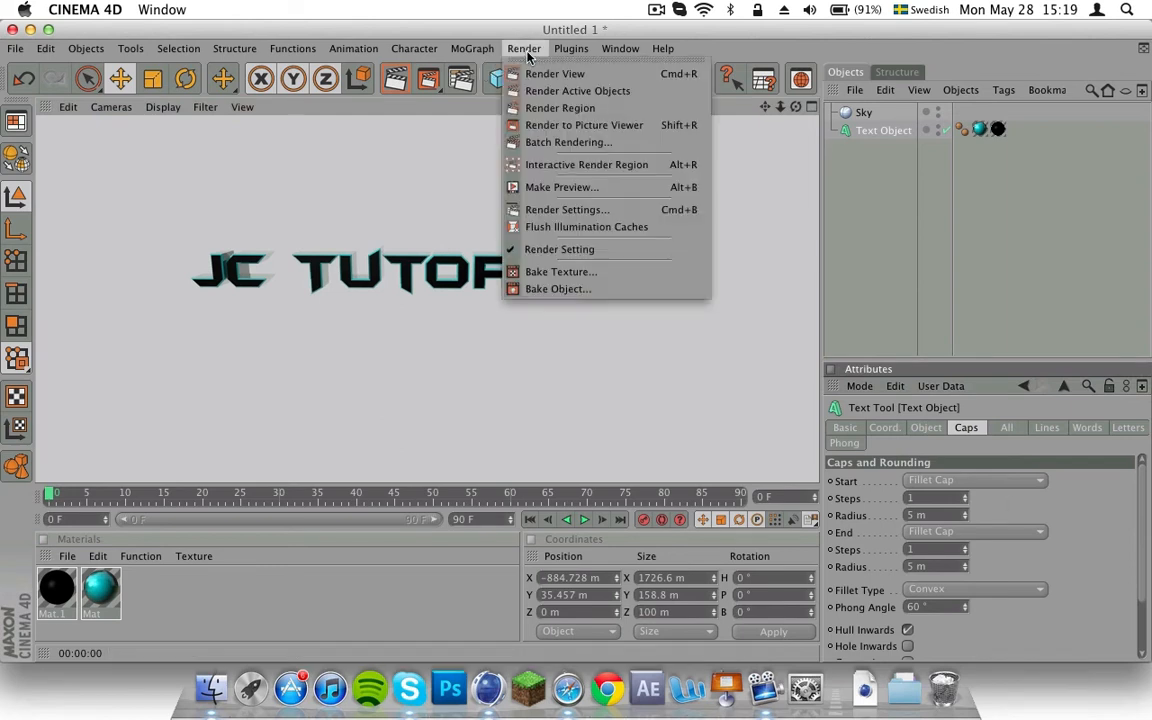
click(528, 56)
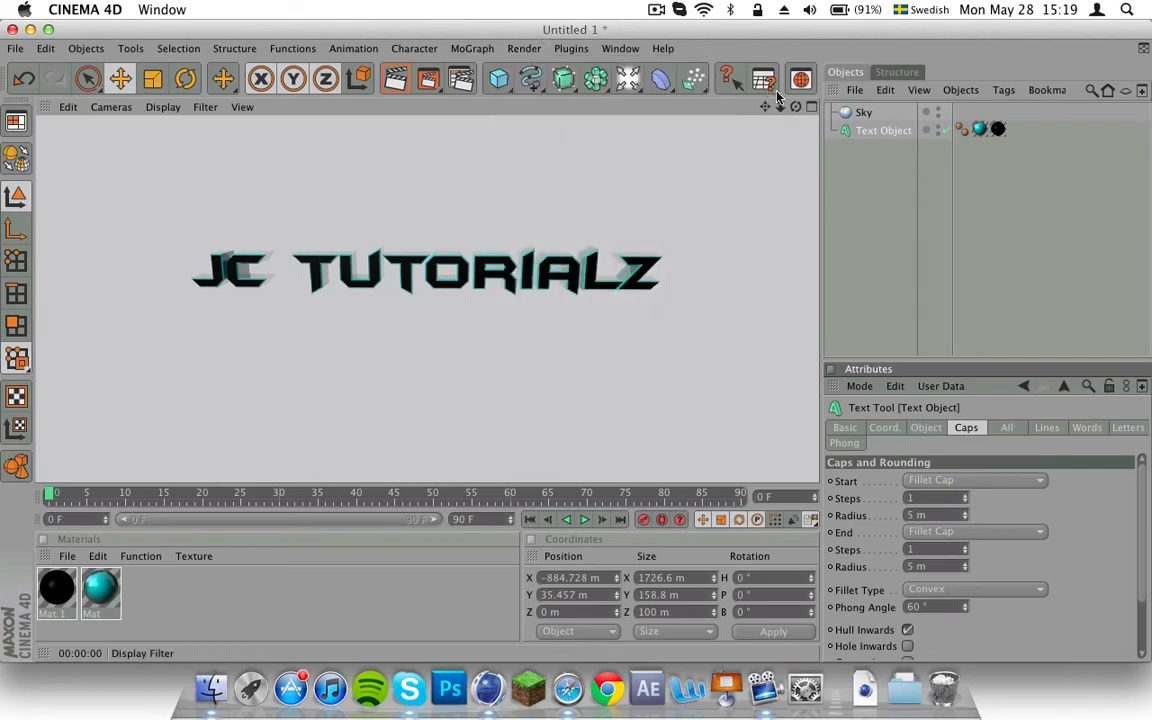
mouse_move(796, 106)
mouse_down()
mouse_move(807, 108)
mouse_move(782, 107)
mouse_move(800, 106)
mouse_up()
click(524, 48)
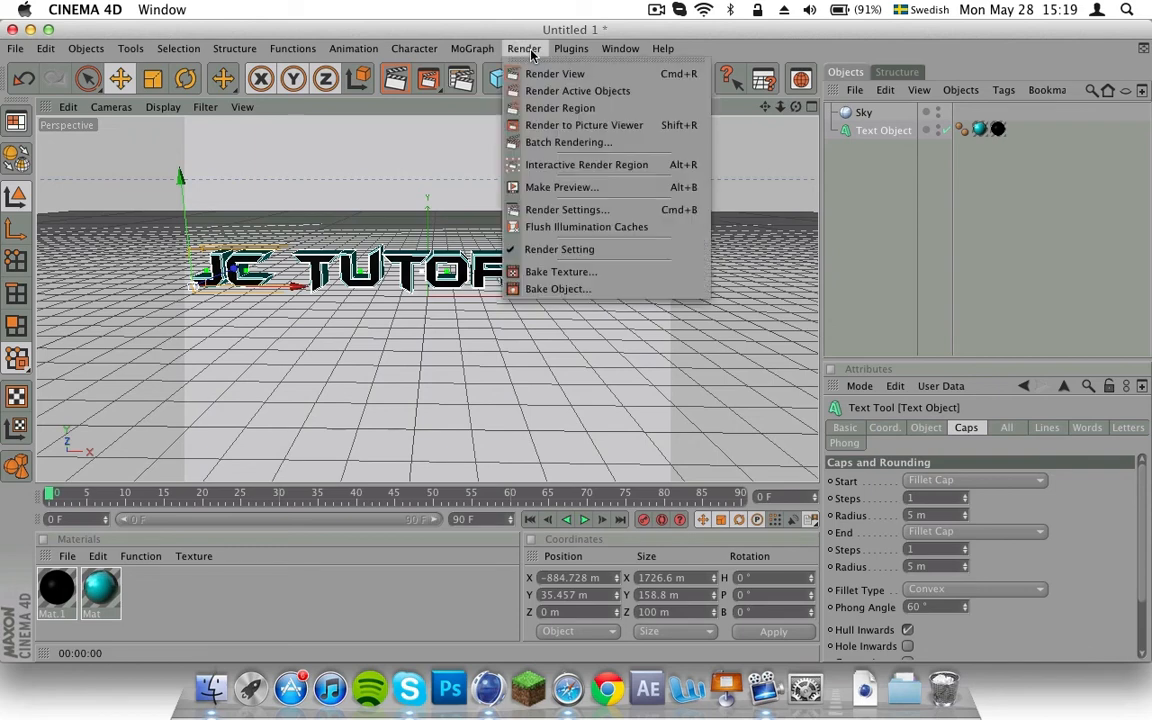
click(400, 80)
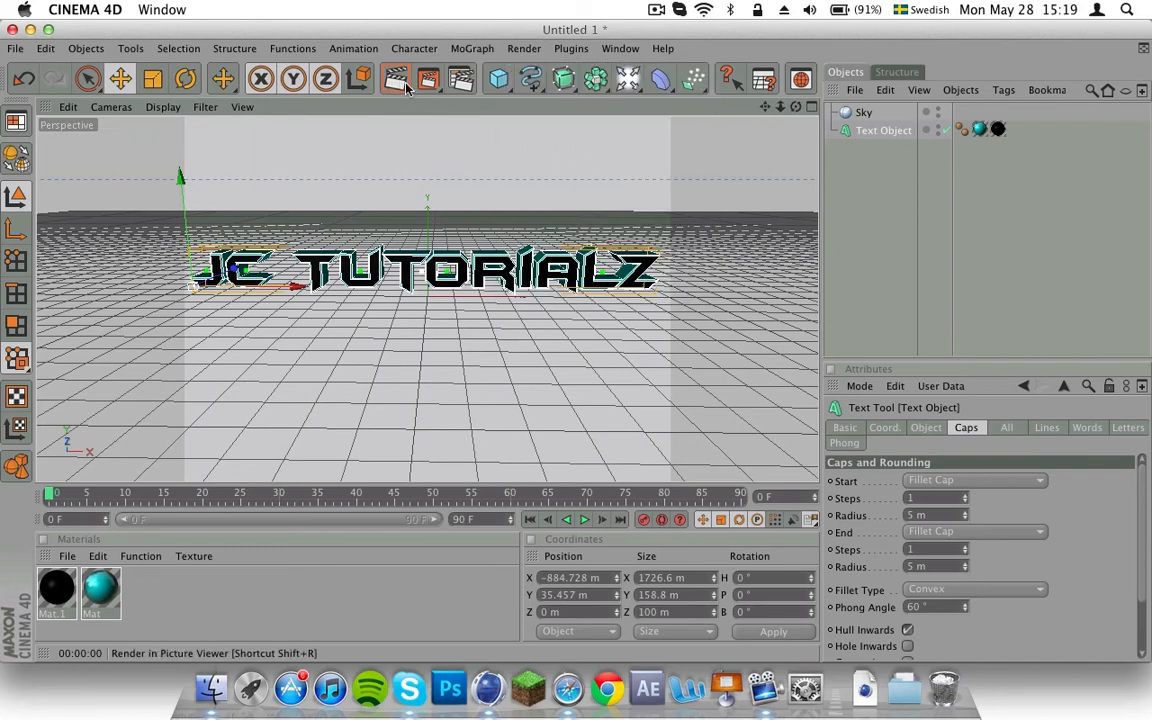
click(401, 81)
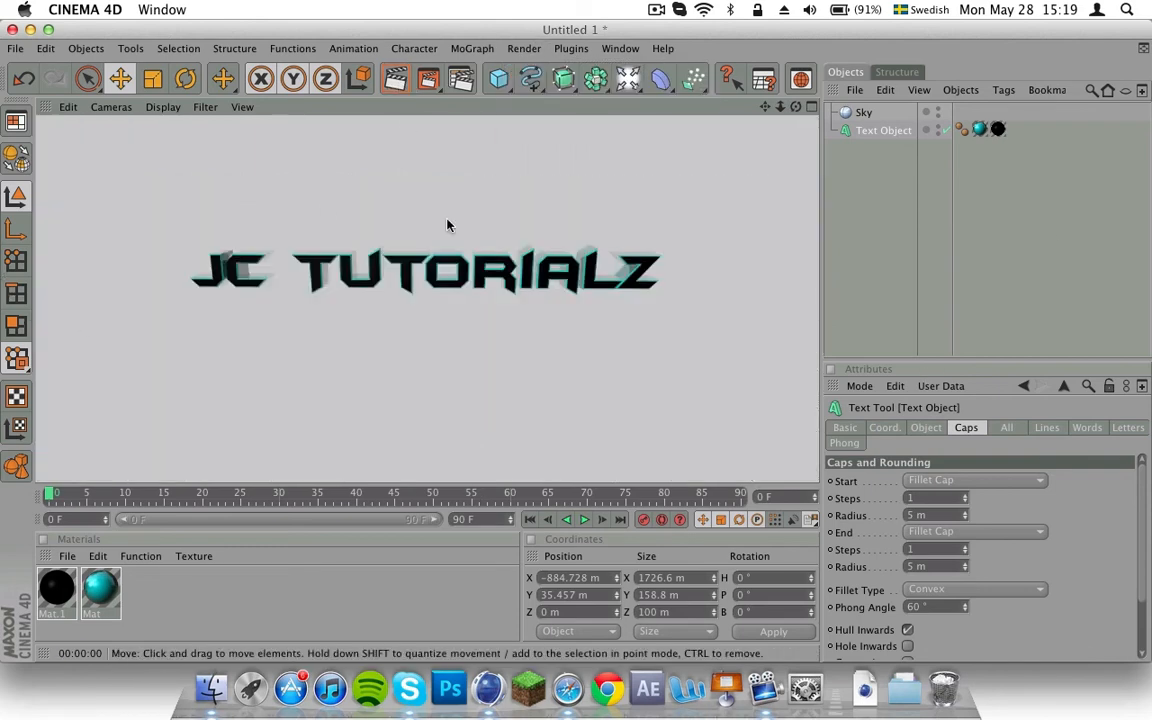
click(760, 76)
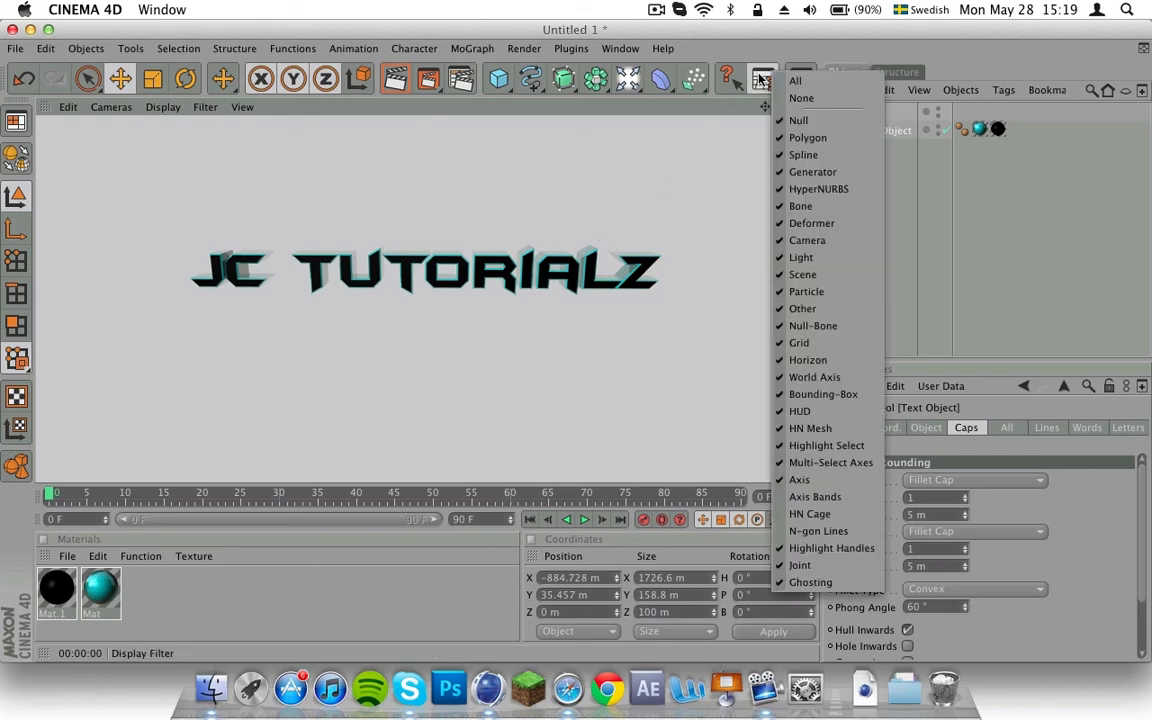
click(632, 180)
click(608, 214)
click(608, 218)
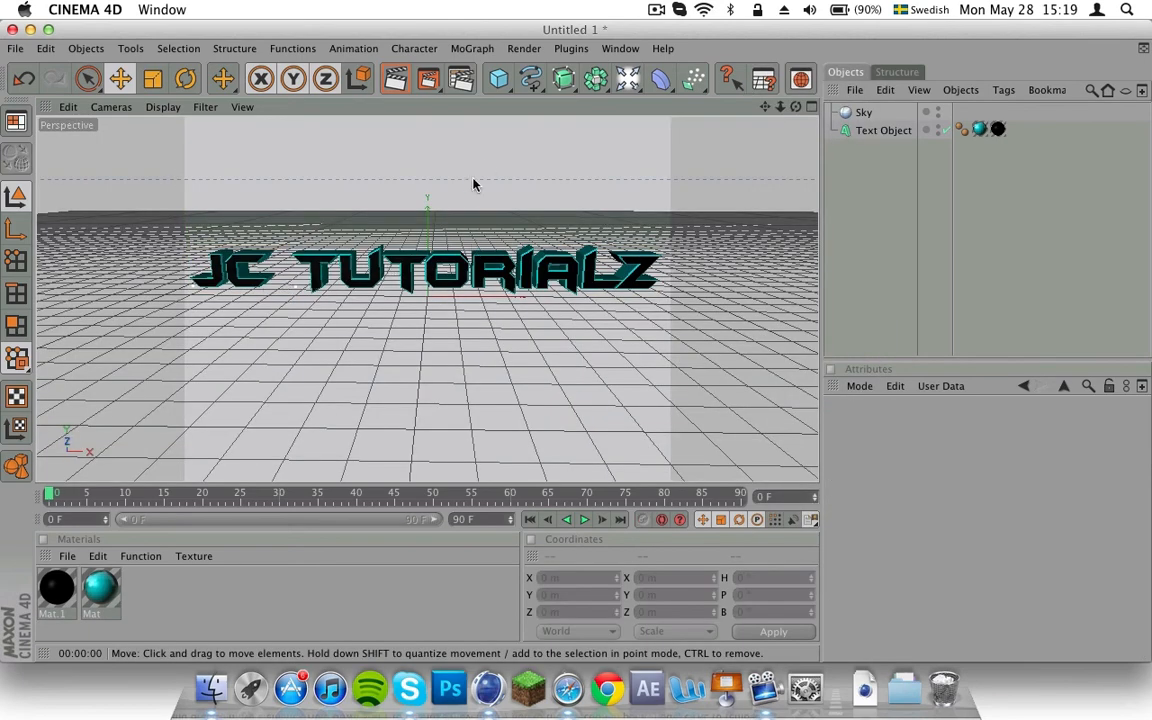
Set the render output width to 1080 pixels in the render settings.
click(524, 48)
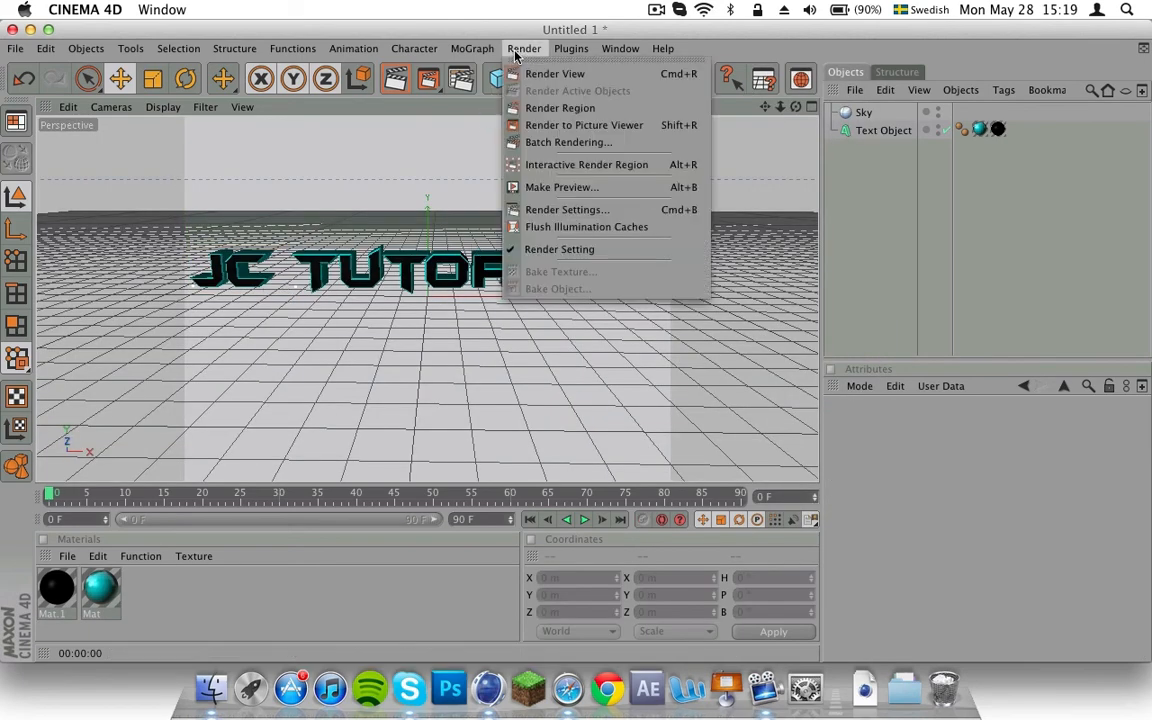
click(560, 209)
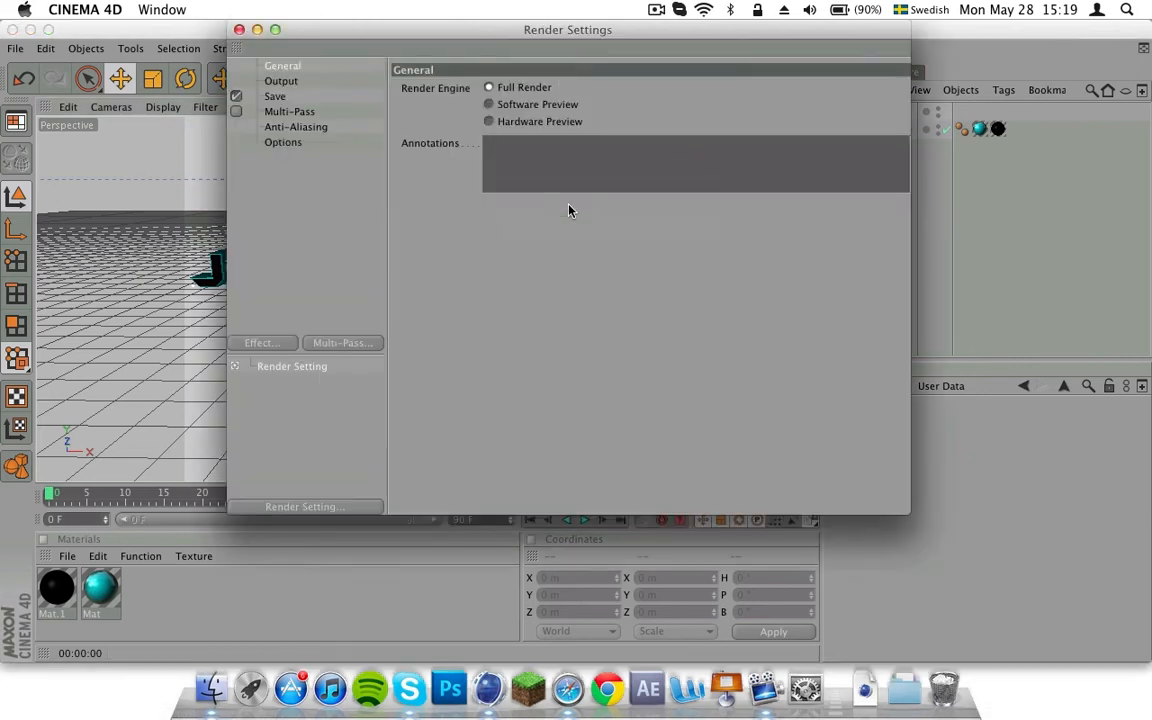
click(280, 81)
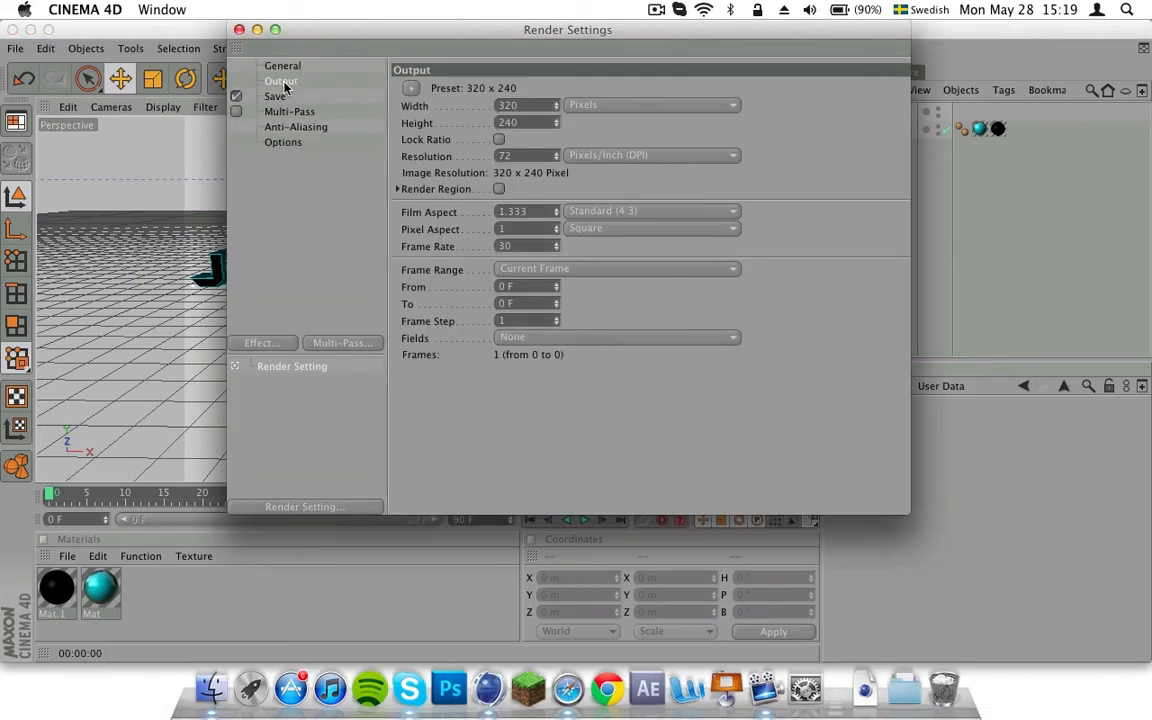
text(18)
text(80)
key(Return)
Set the render output height to 720 pixels and leave the frame range on Current Frame.
click(513, 121)
key(BackSpace)
key(BackSpace)
key(BackSpace)
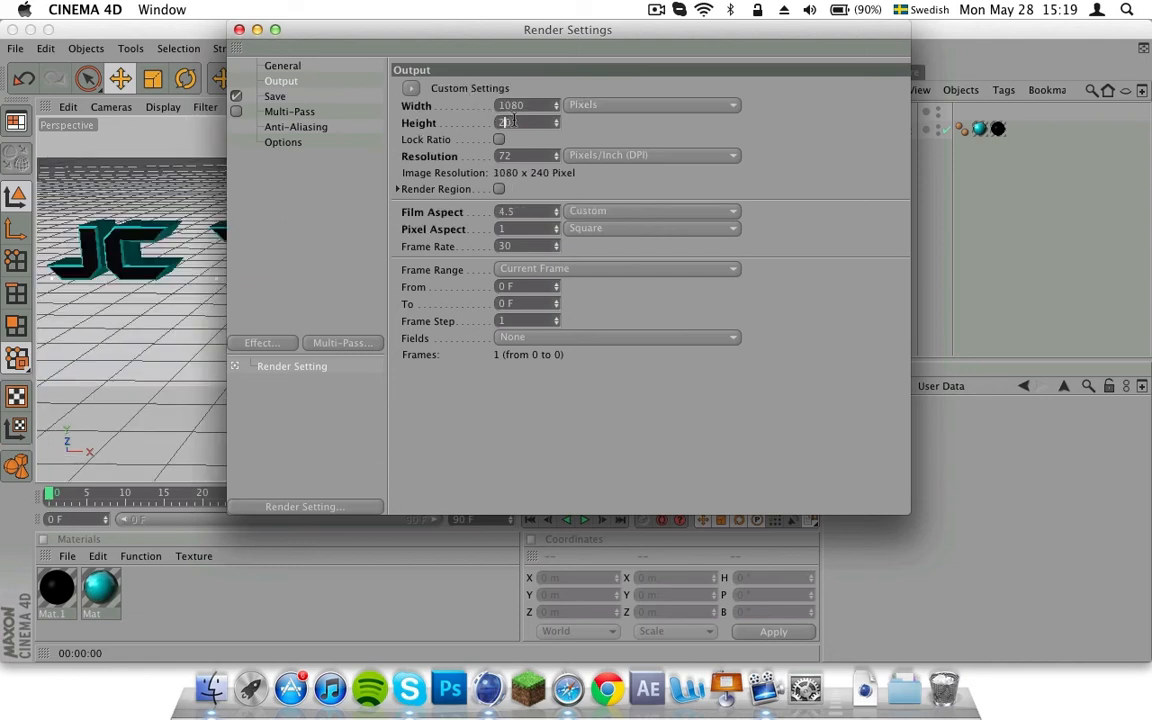
text(720)
key(Return)
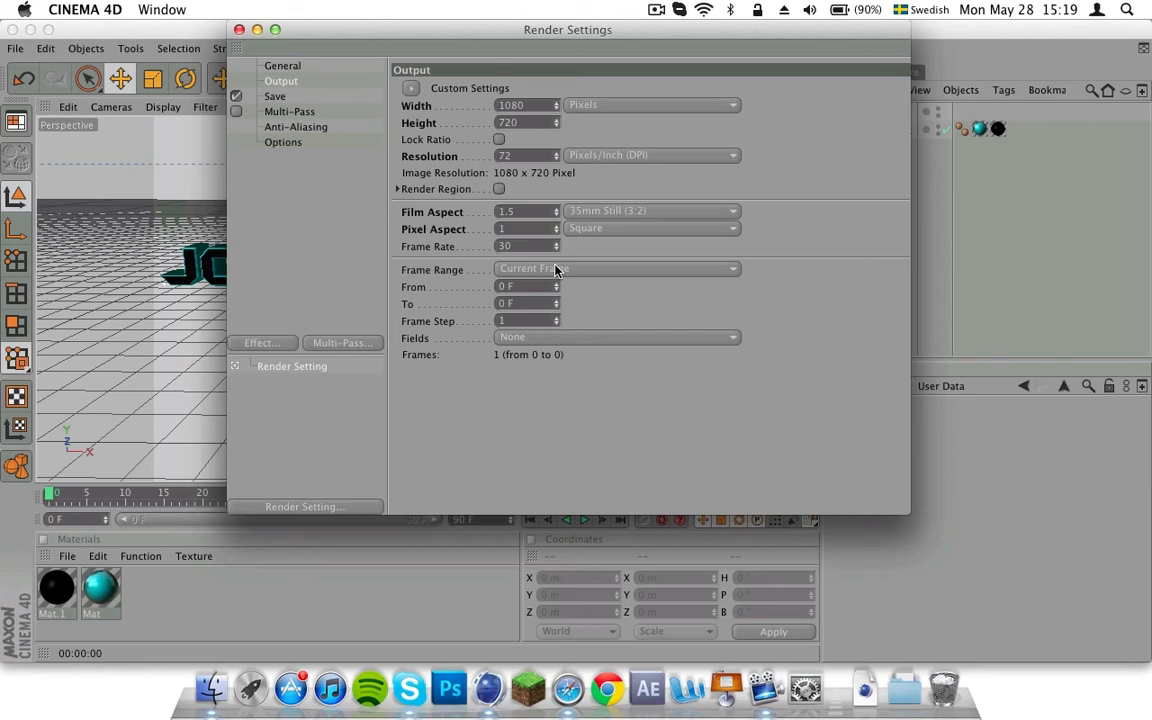
click(556, 270)
click(556, 270)
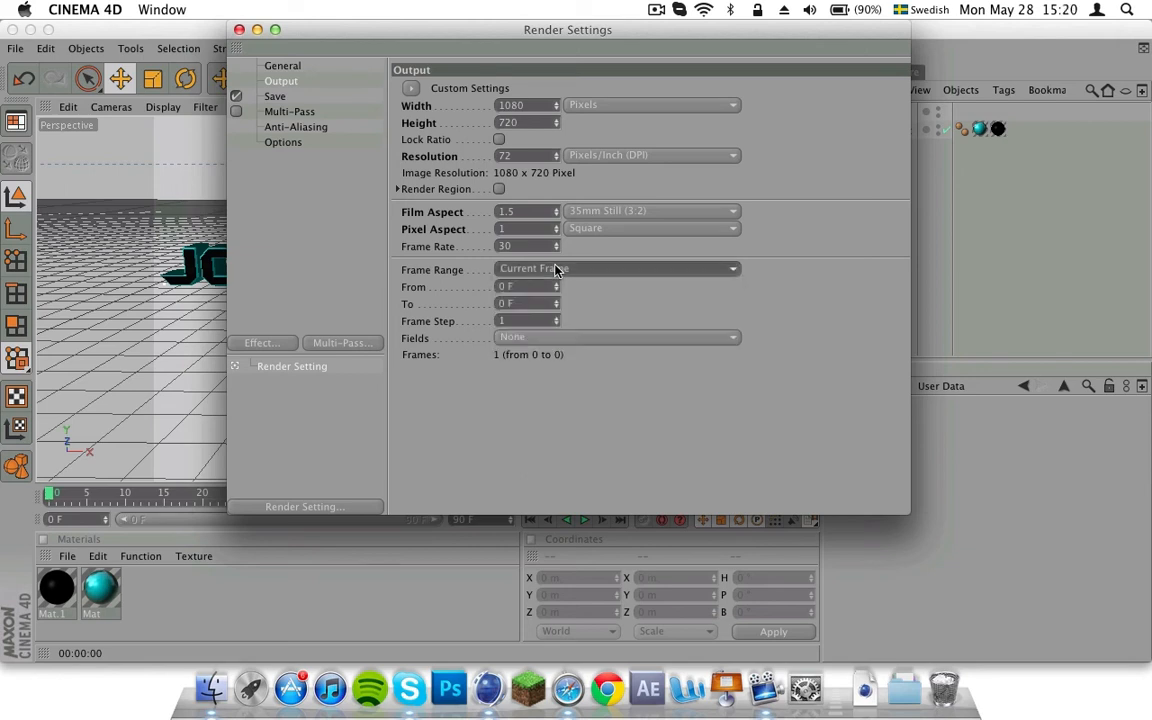
Set the render to save to the Desktop under the file name tutorialz in JPEG format.
click(275, 96)
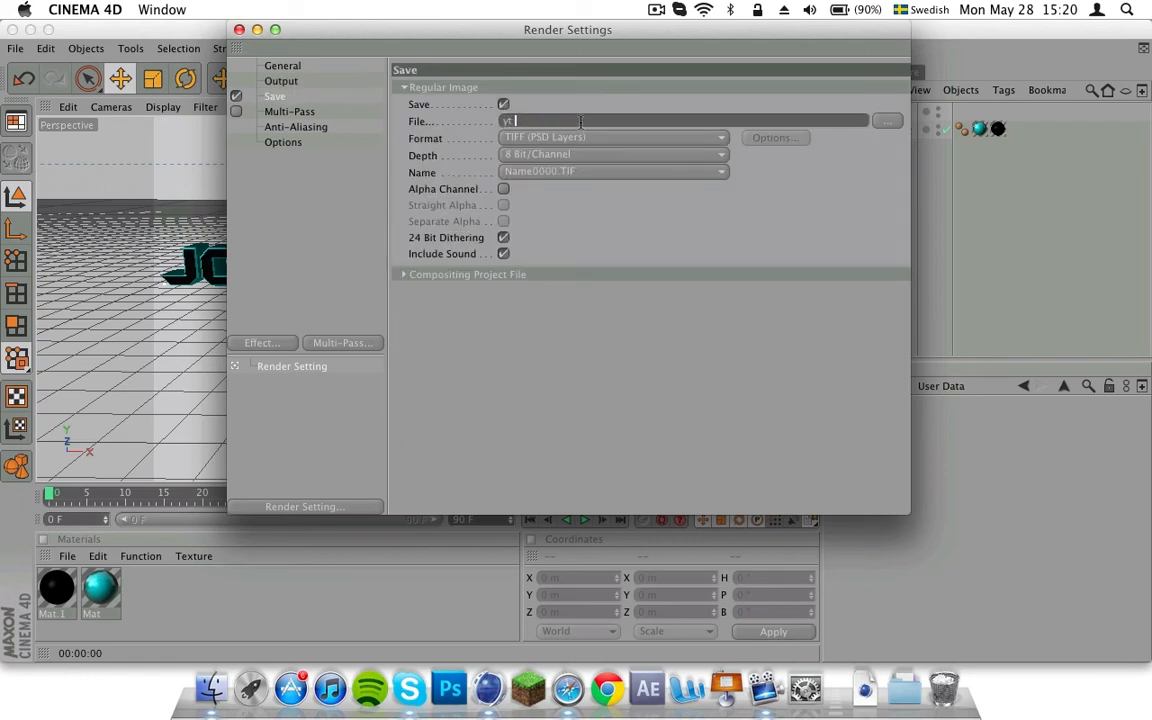
text(tutoirialz)
click(886, 124)
click(546, 229)
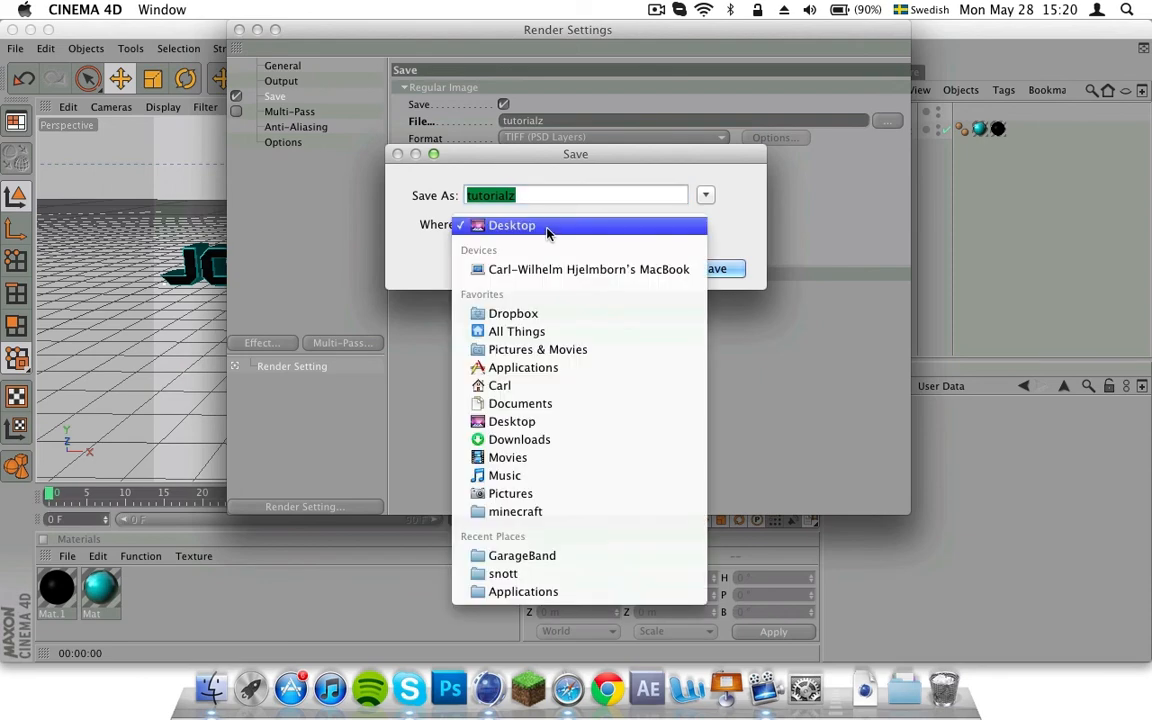
click(547, 227)
click(708, 269)
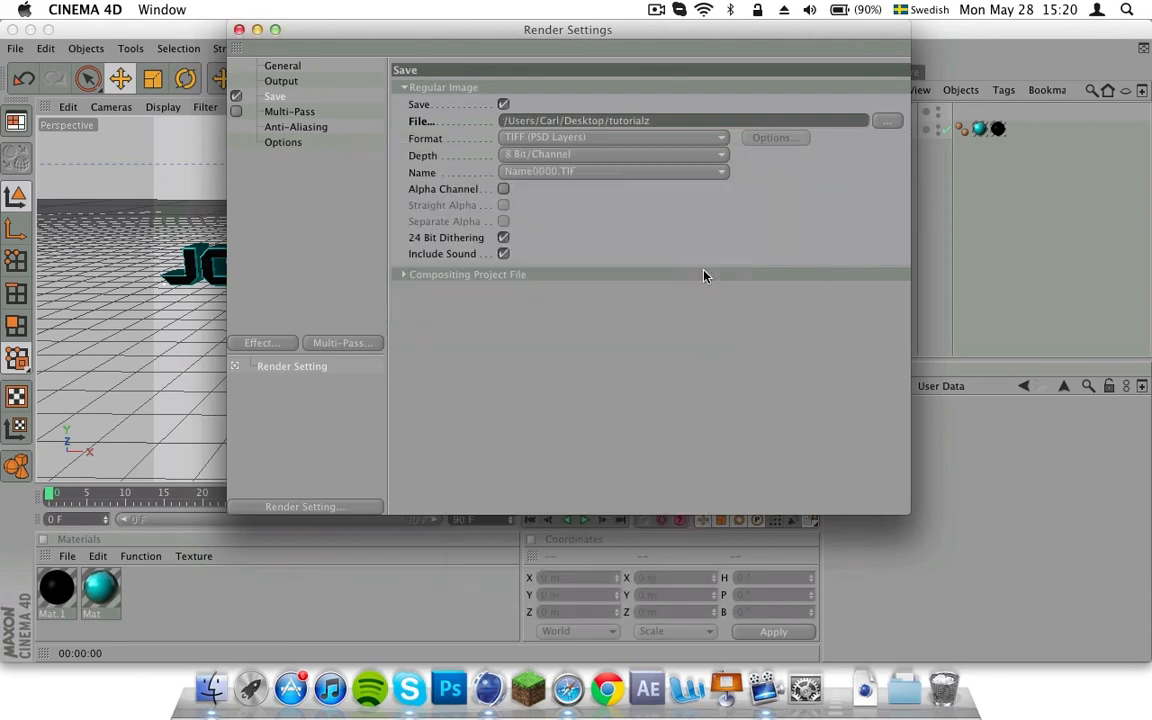
click(648, 140)
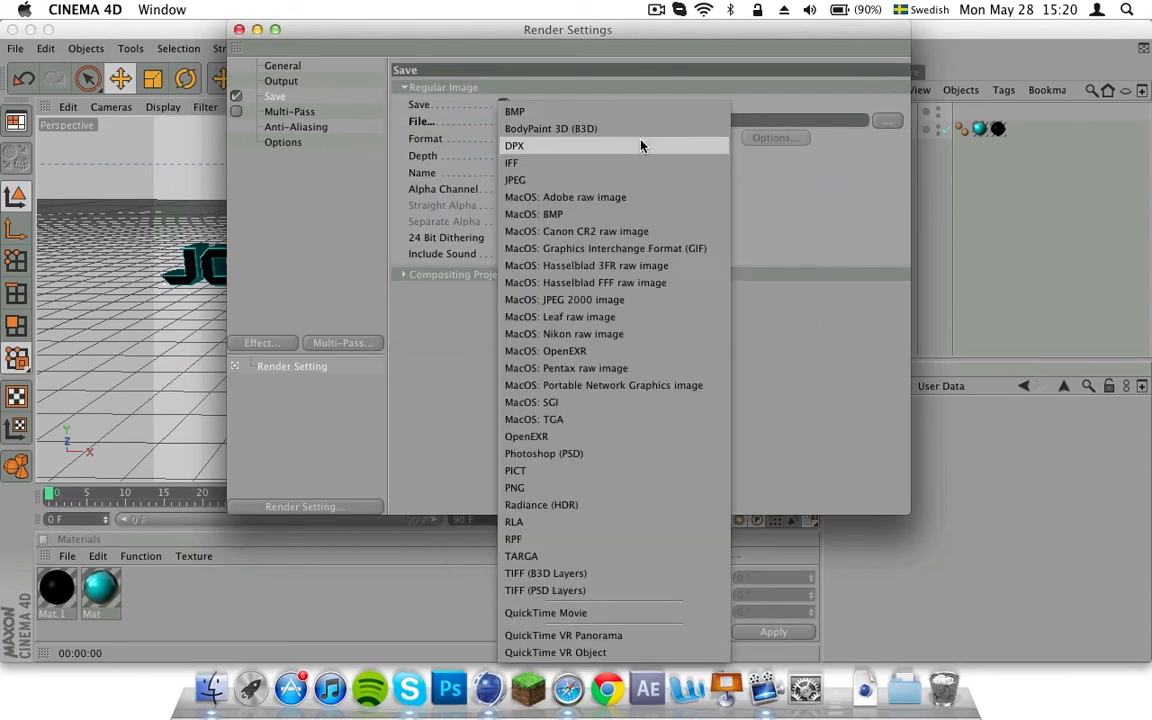
click(530, 181)
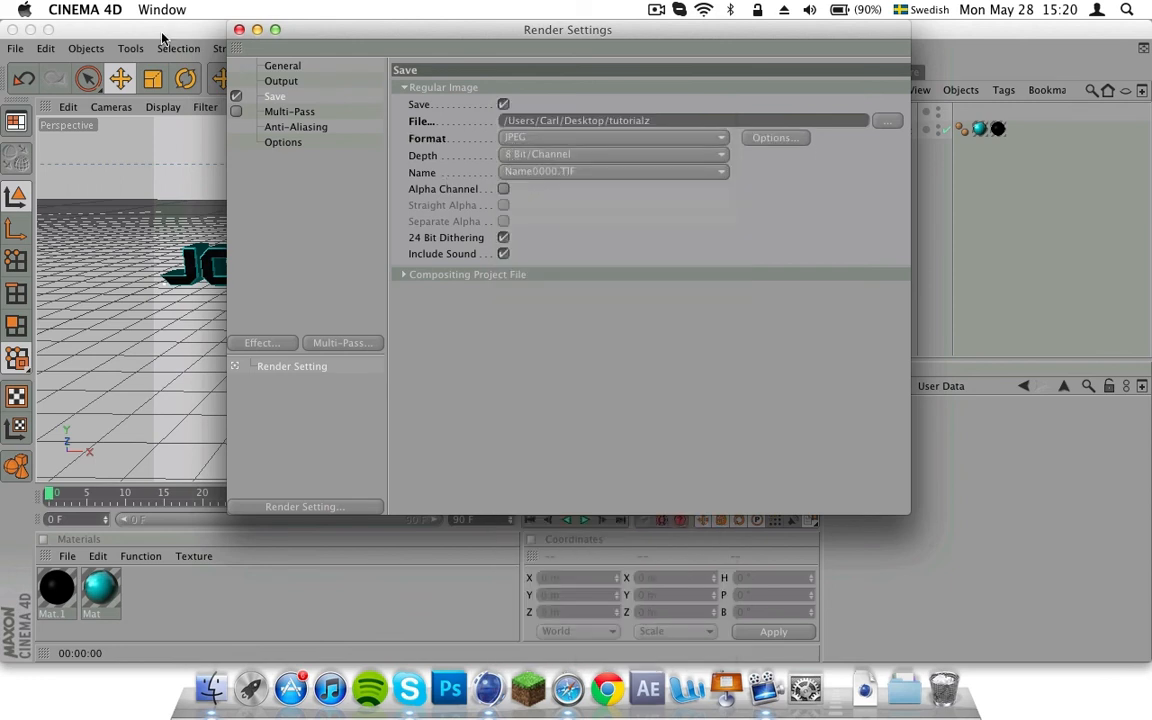
Set the render's anti-aliasing to Best and close the render settings.
click(274, 128)
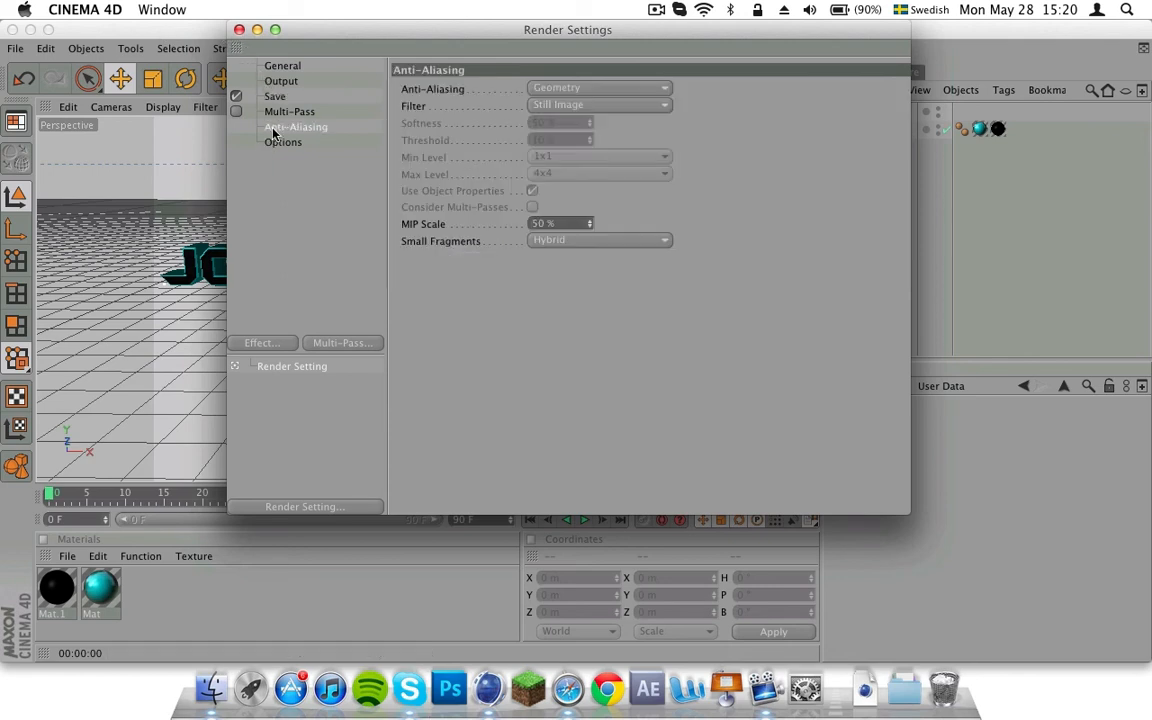
click(562, 90)
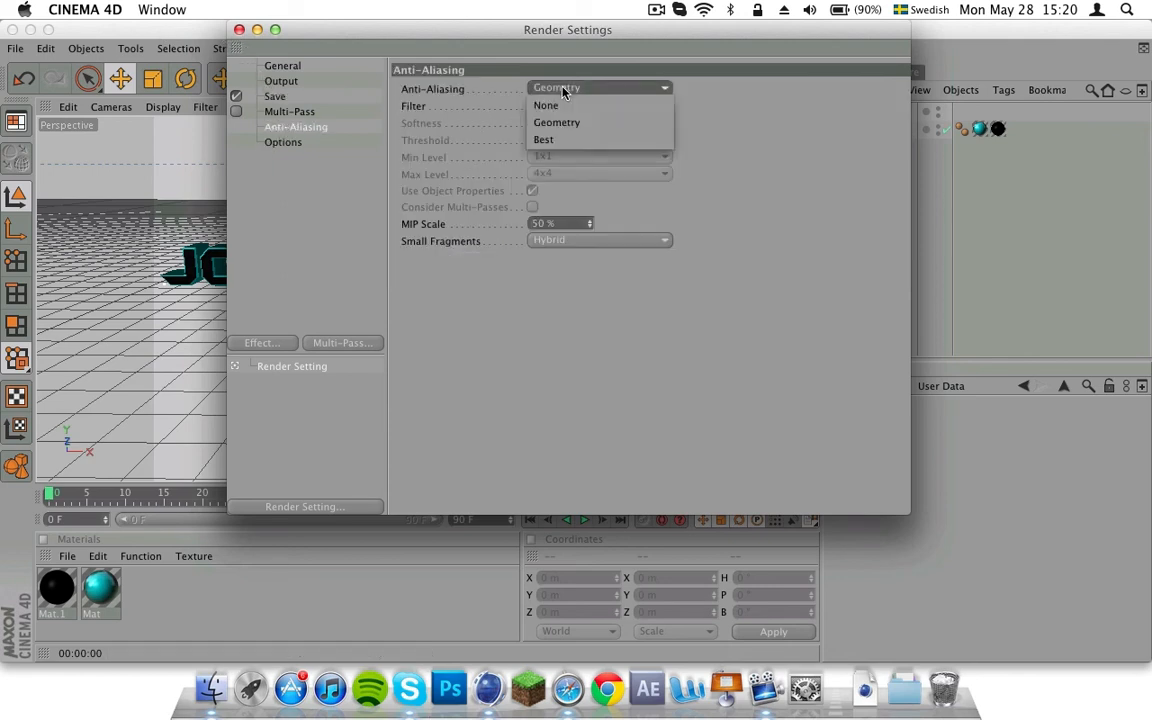
click(549, 142)
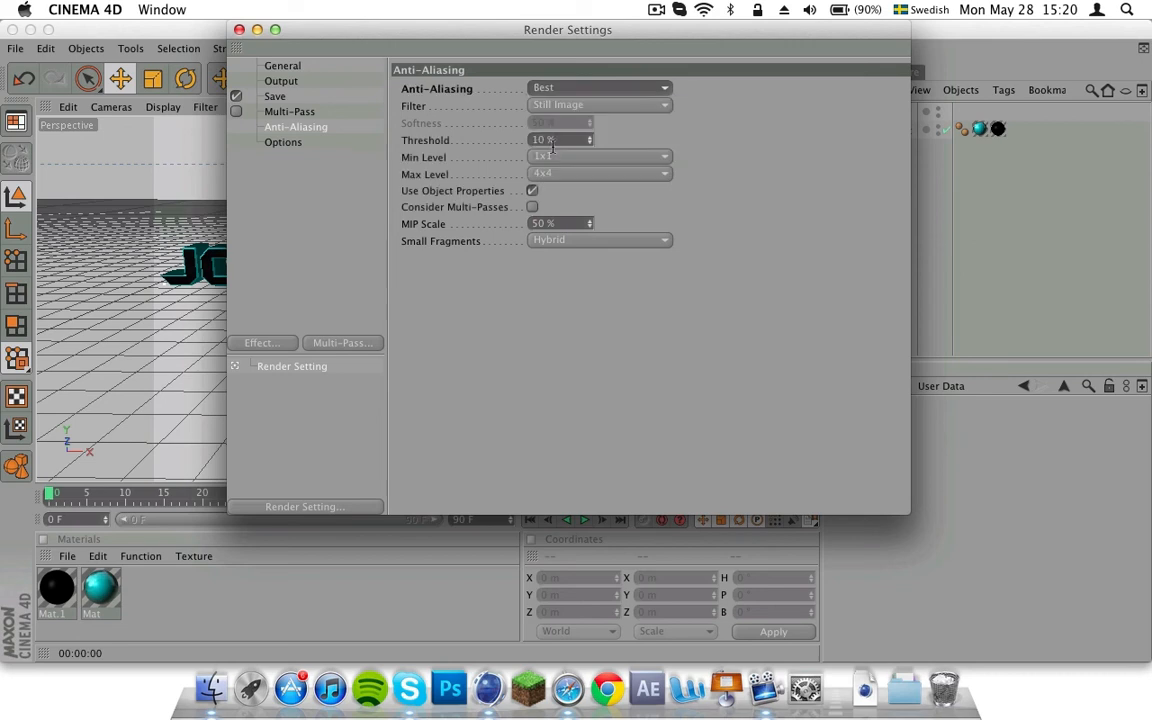
click(239, 31)
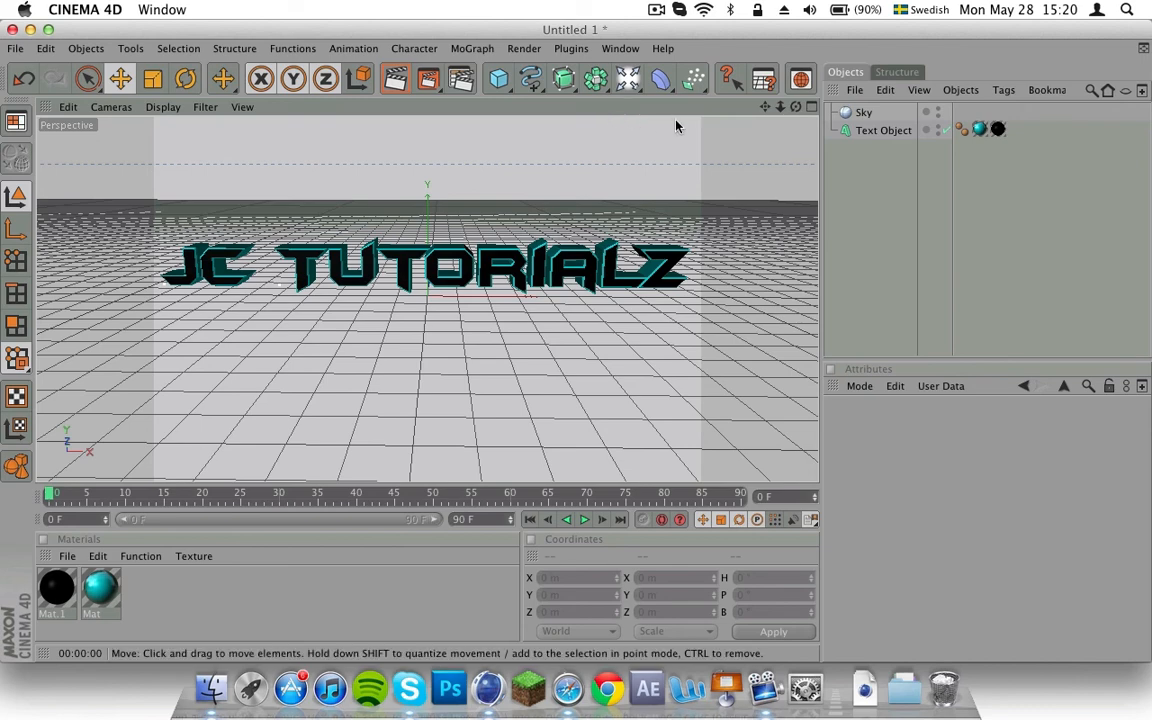
Render the text scene to the Picture Viewer so the image file is saved, and close the viewer.
click(429, 86)
click(419, 117)
key(F11)
key(F11)
click(432, 86)
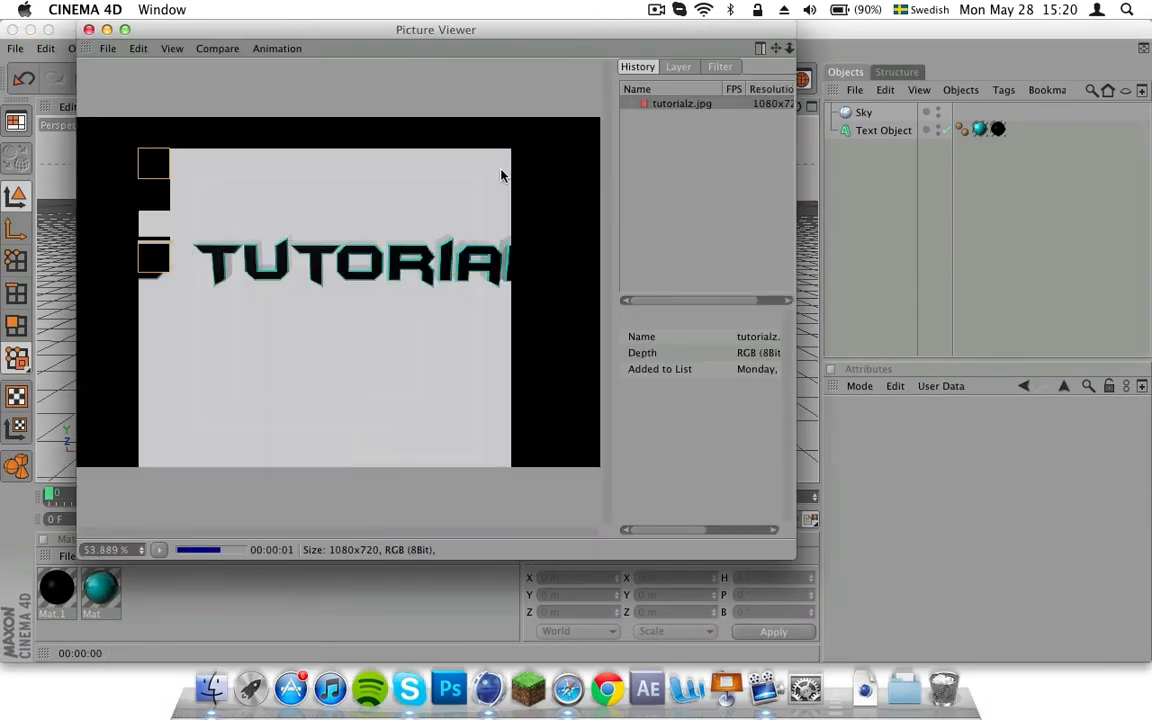
click(88, 29)
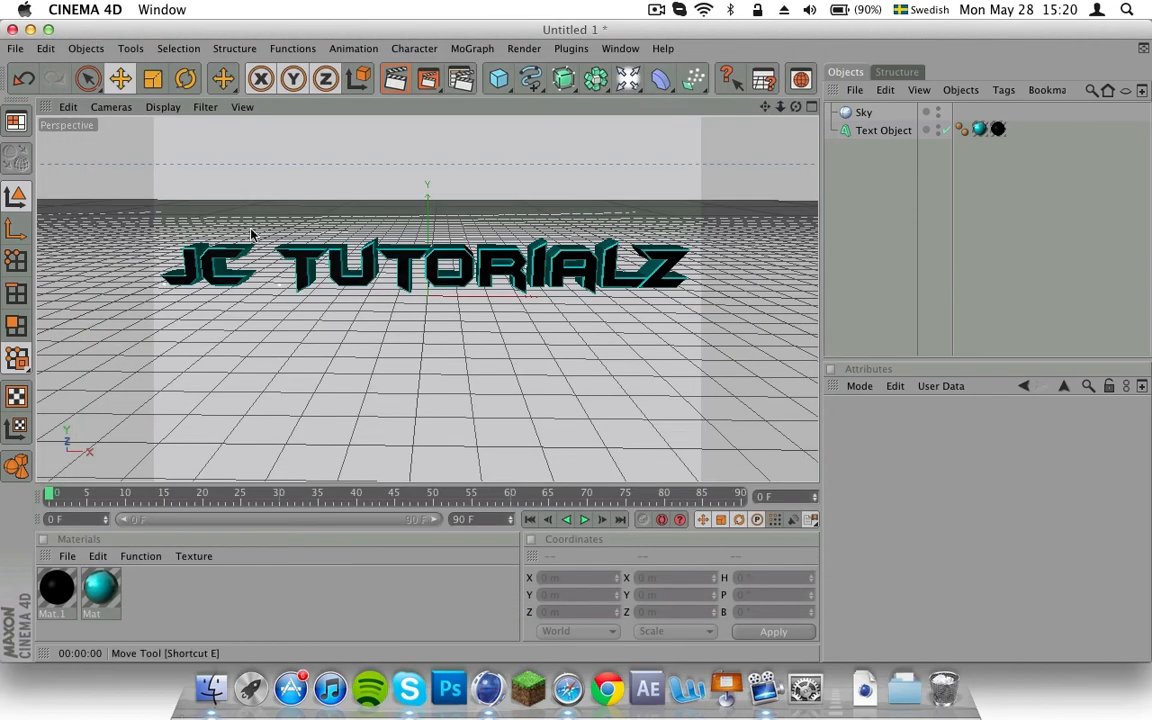
Switch to the desktop and examine the rendered tutorialz.jpg in a full-screen quick preview, then close it.
key(F11)
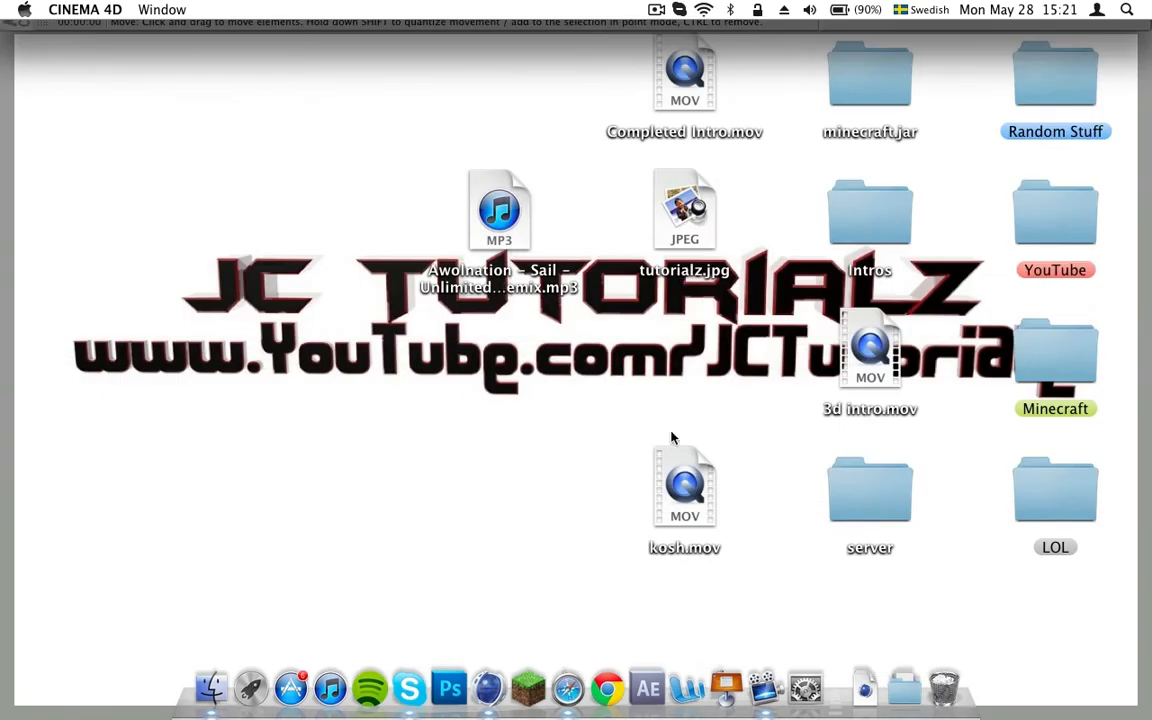
click(685, 212)
key(space)
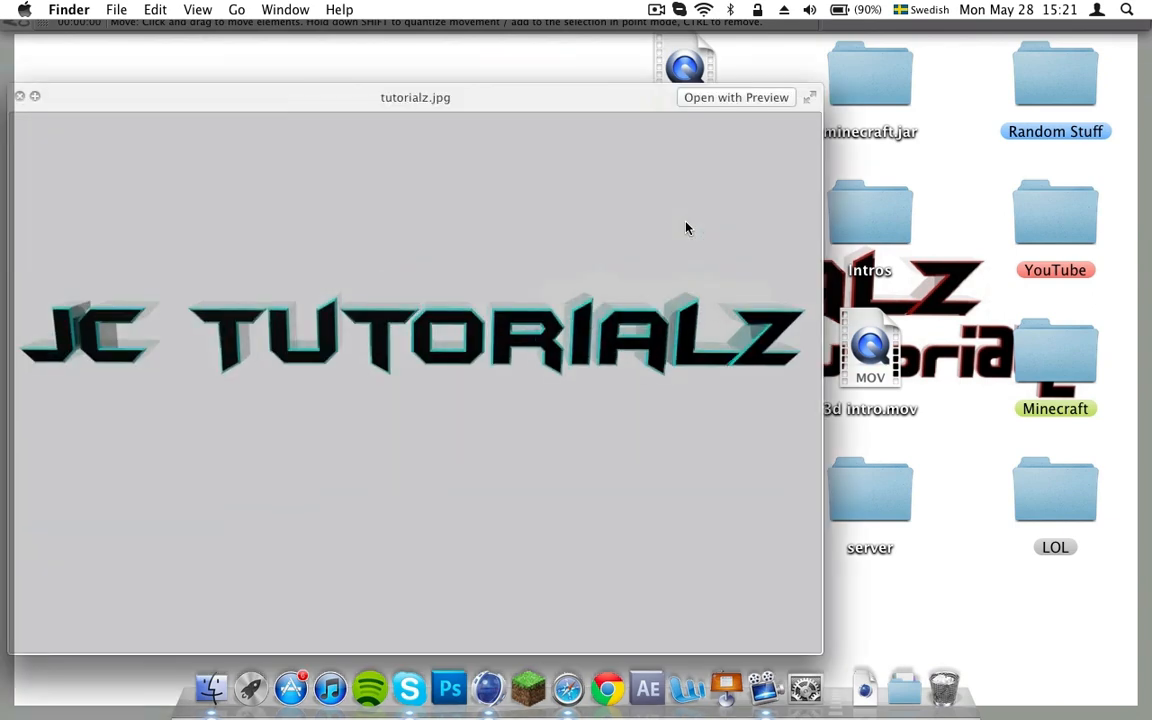
drag(537, 101, 661, 85)
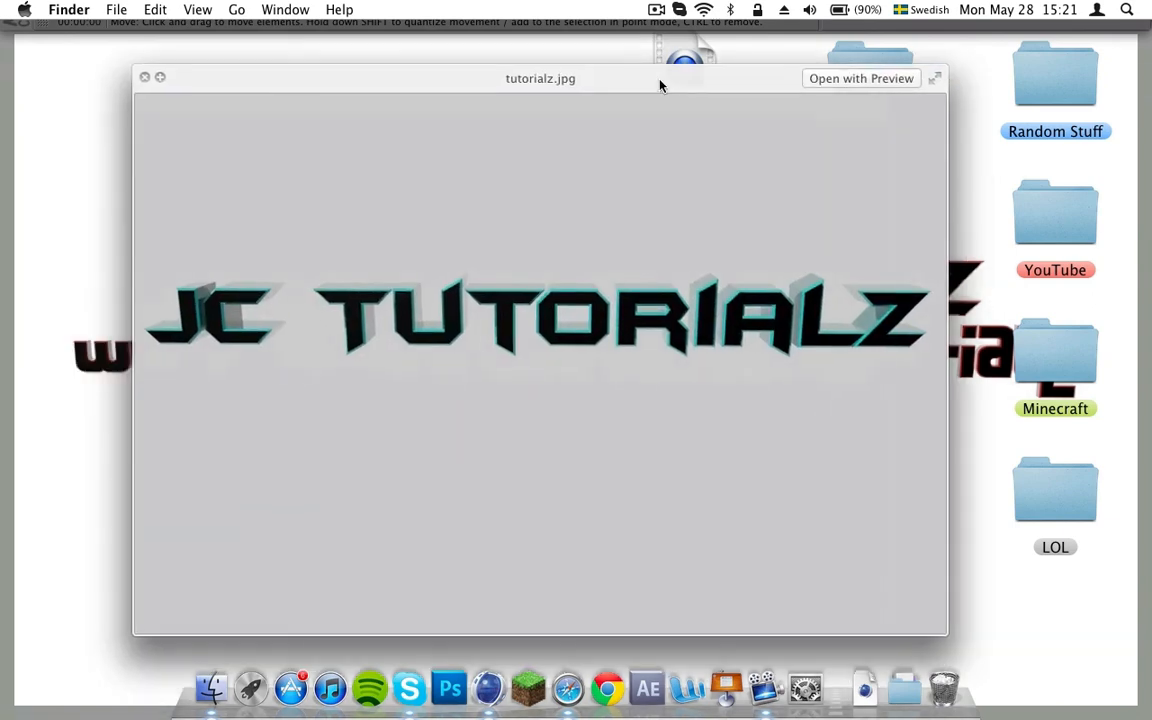
click(935, 78)
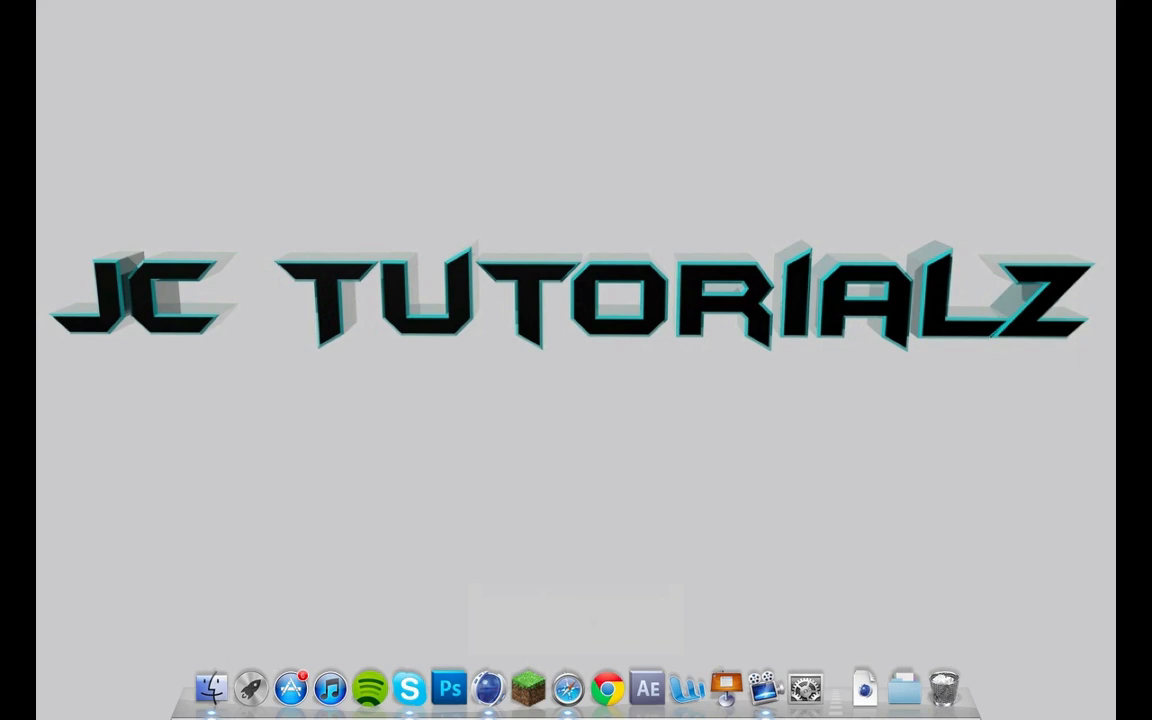
key(space)
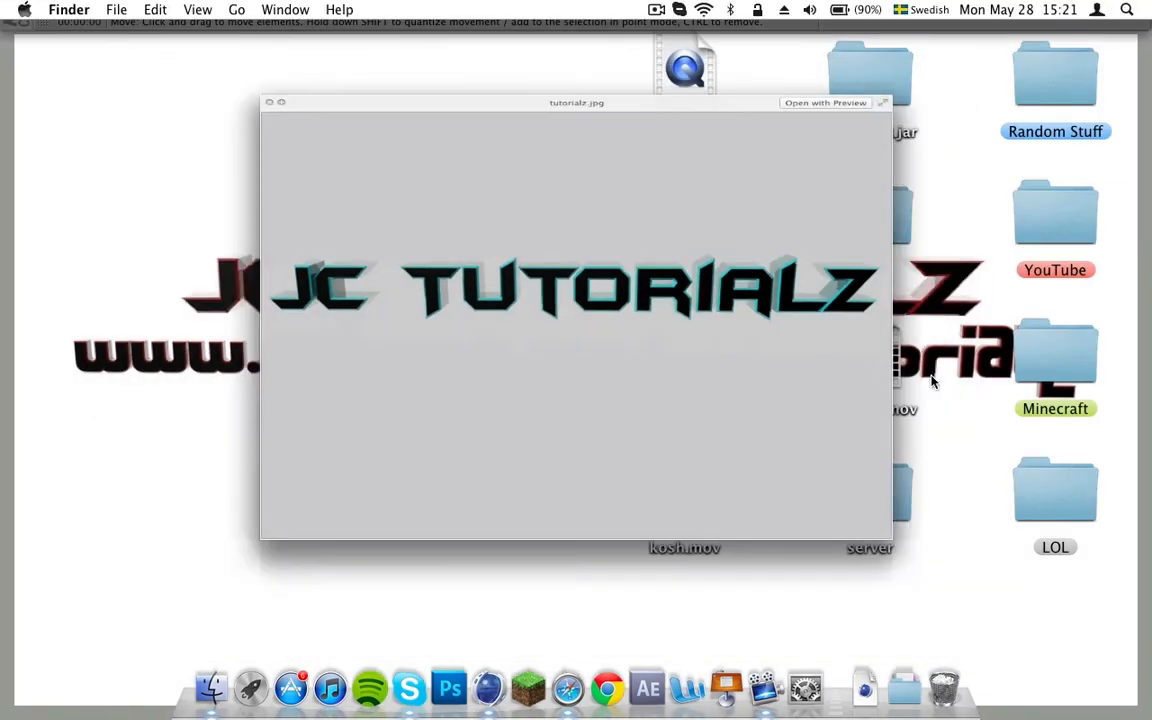